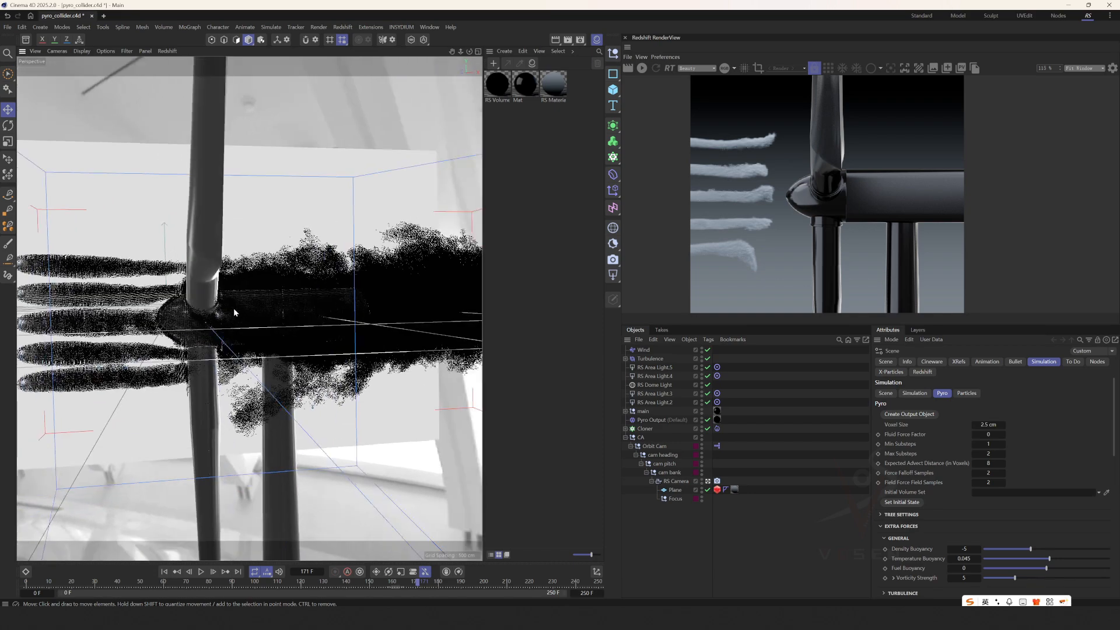
Inspect the cached wind turbine smoke simulation from several angles at different points of the timeline.
scroll(234, 309, "down", 3)
mouse_move(192, 588)
left_mouse_down()
mouse_move(103, 588)
mouse_move(196, 584)
left_mouse_up()
left_click(303, 580)
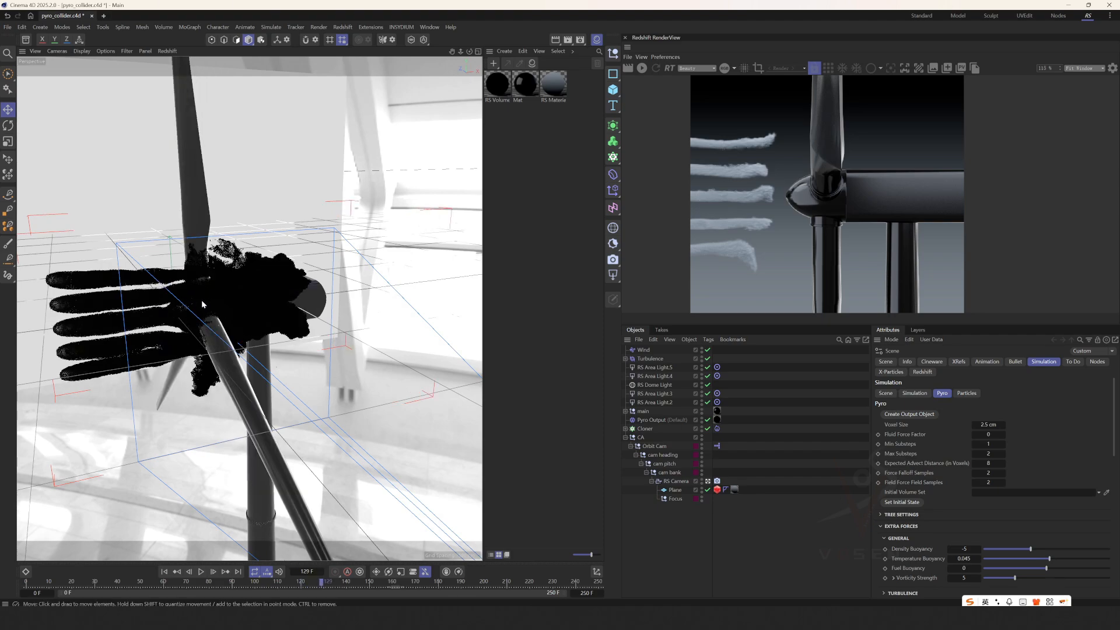
scroll(197, 304, "up", 2)
left_click_drag(197, 303, 216, 318, "alt")
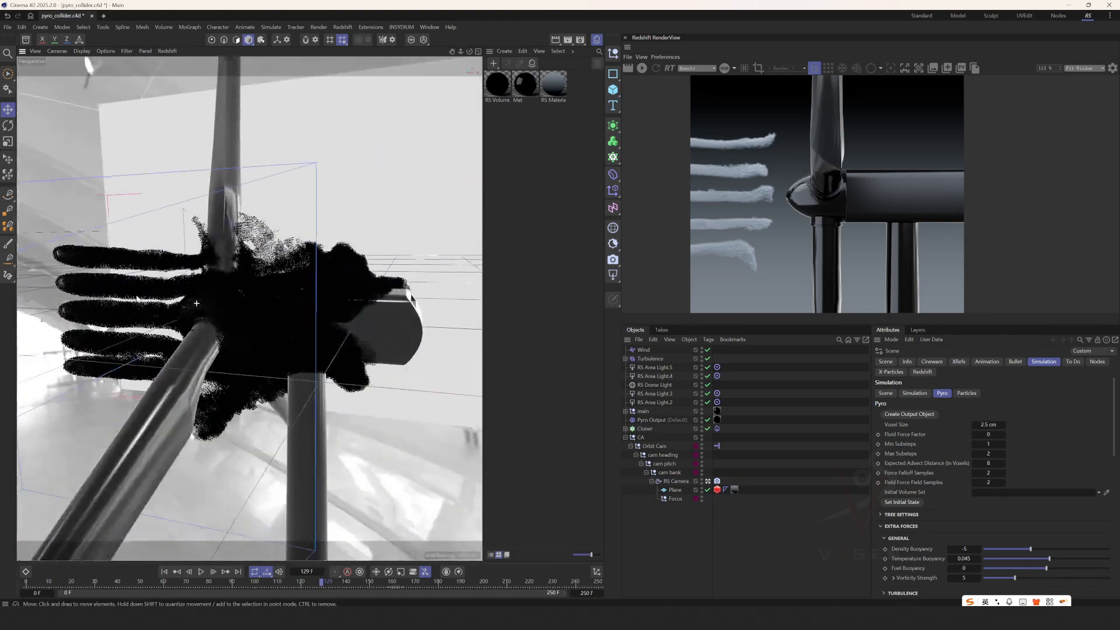
left_click_drag(325, 584, 467, 581)
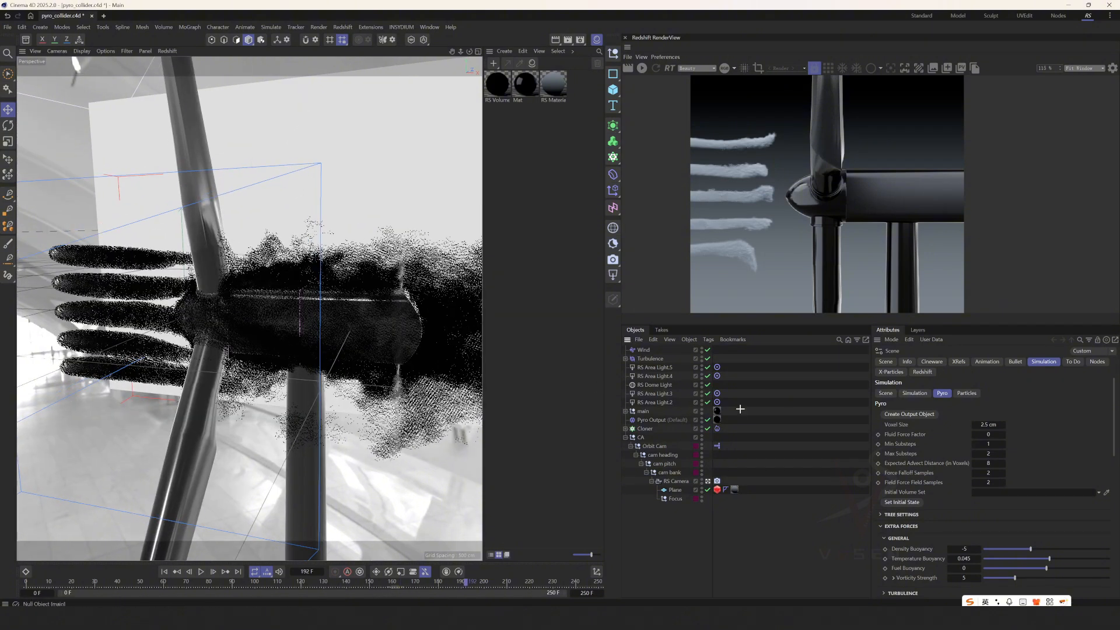
Review the Pyro Output cache, Cloner, Turbulence and Wind settings of the turbine scene, and return the timeline to frame 0.
left_click(647, 420)
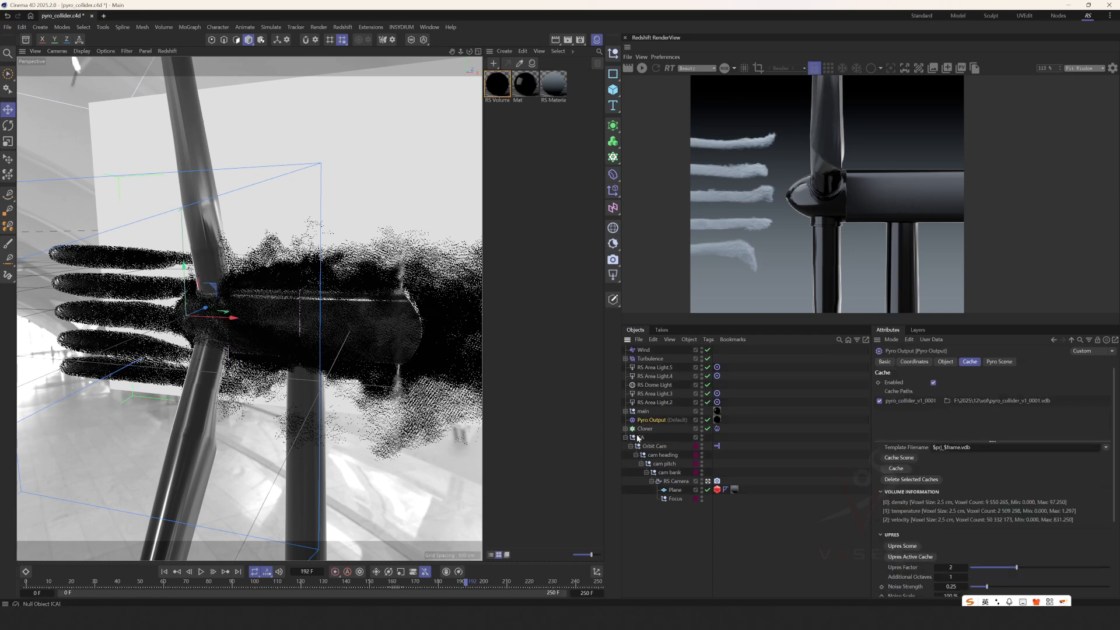
left_click(626, 437)
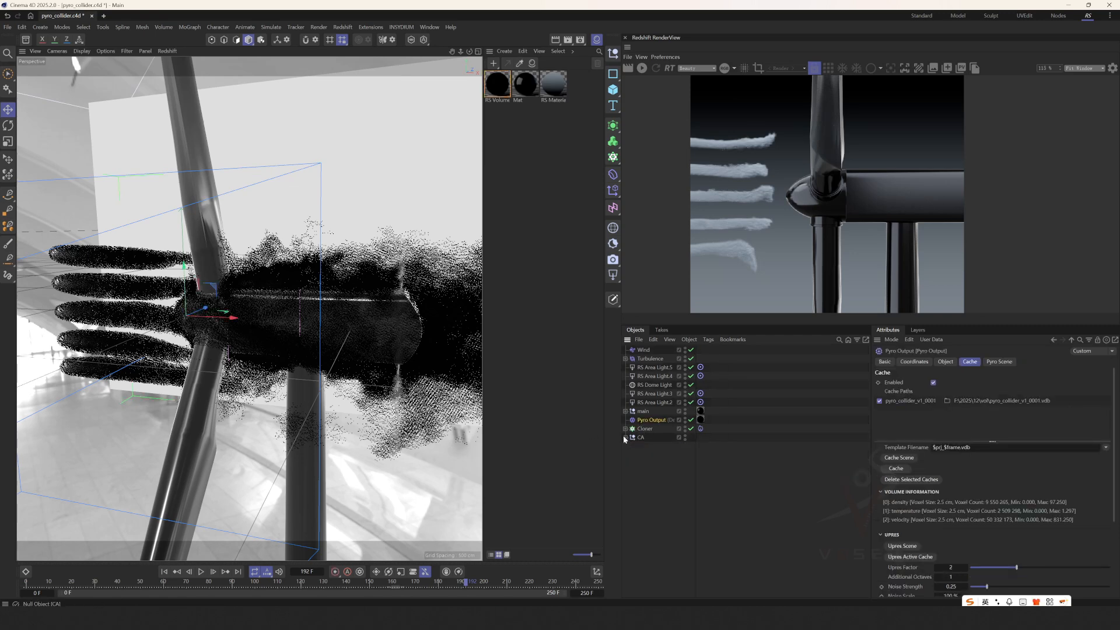
left_click(701, 429)
left_click(723, 426)
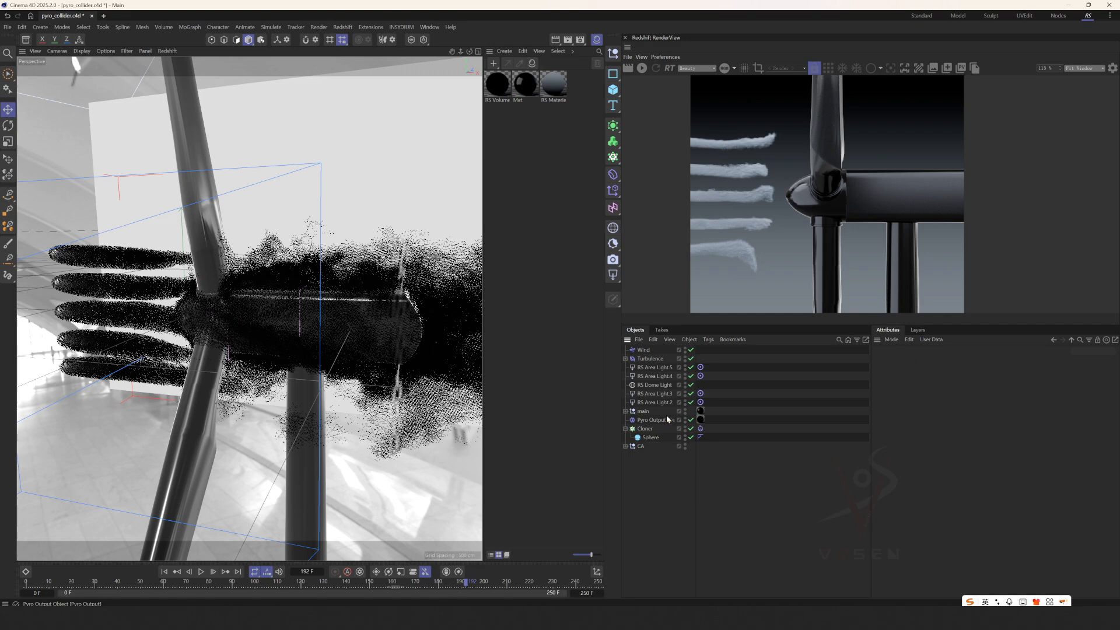
left_click(625, 359)
left_click(634, 362)
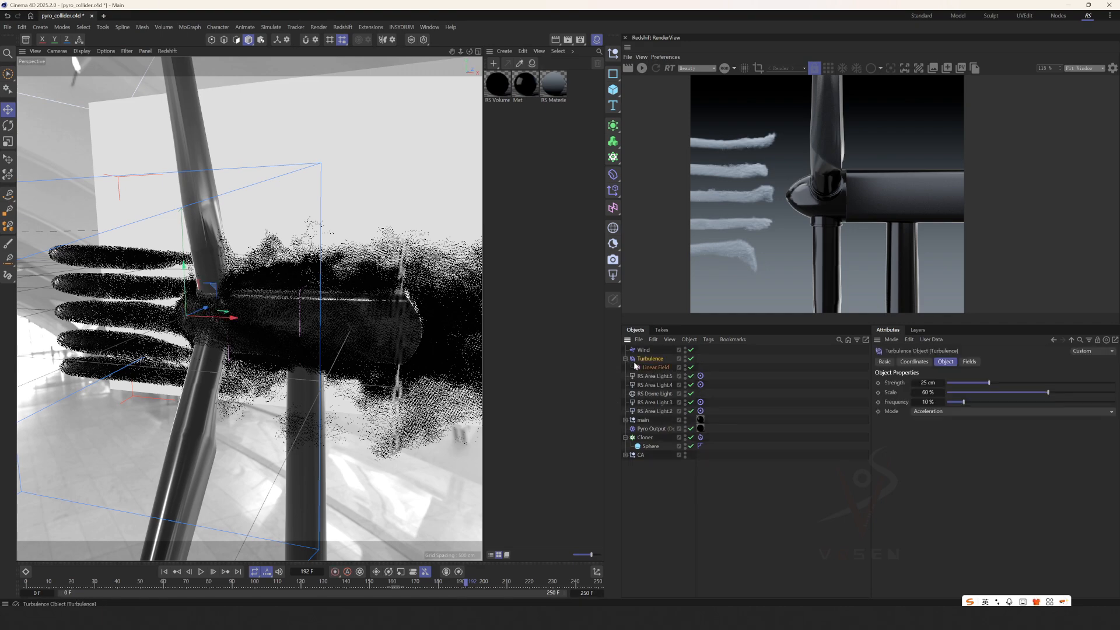
left_click(642, 350)
left_click_drag(280, 317, 304, 292, "alt")
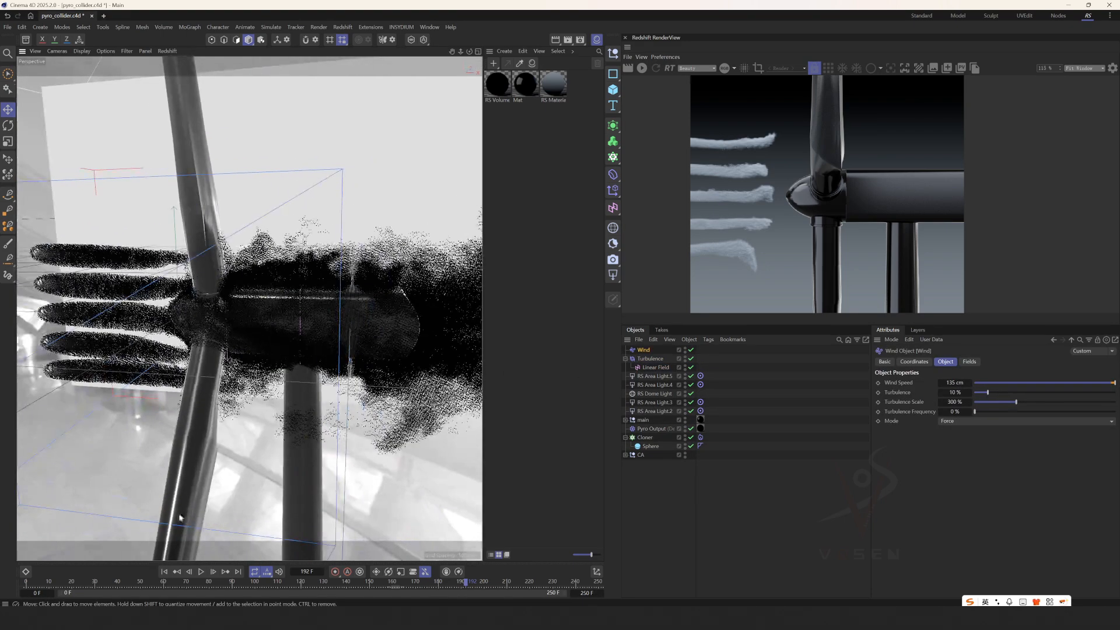
left_click(165, 572)
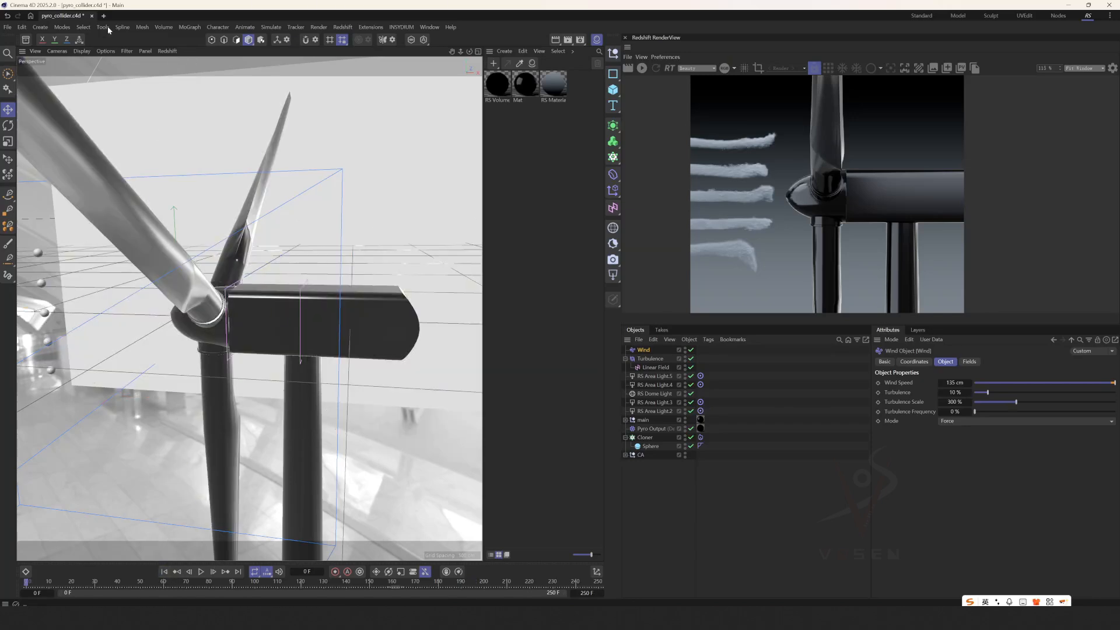
Create a new project and add a sphere with a radius of about 7.5 cm.
key("ctrl+n")
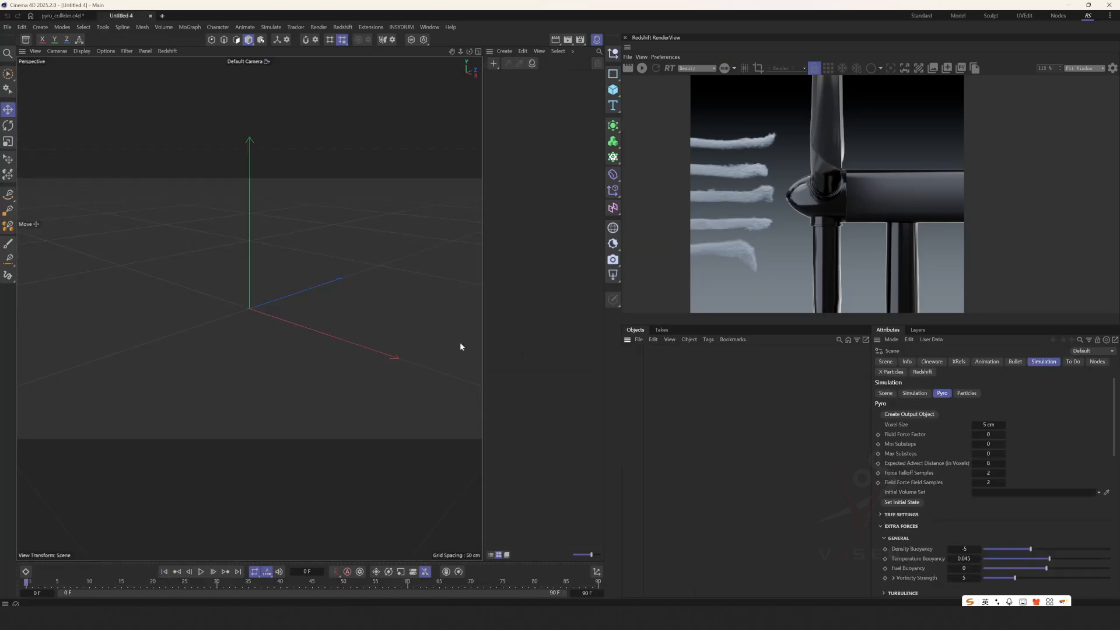
left_click(612, 89)
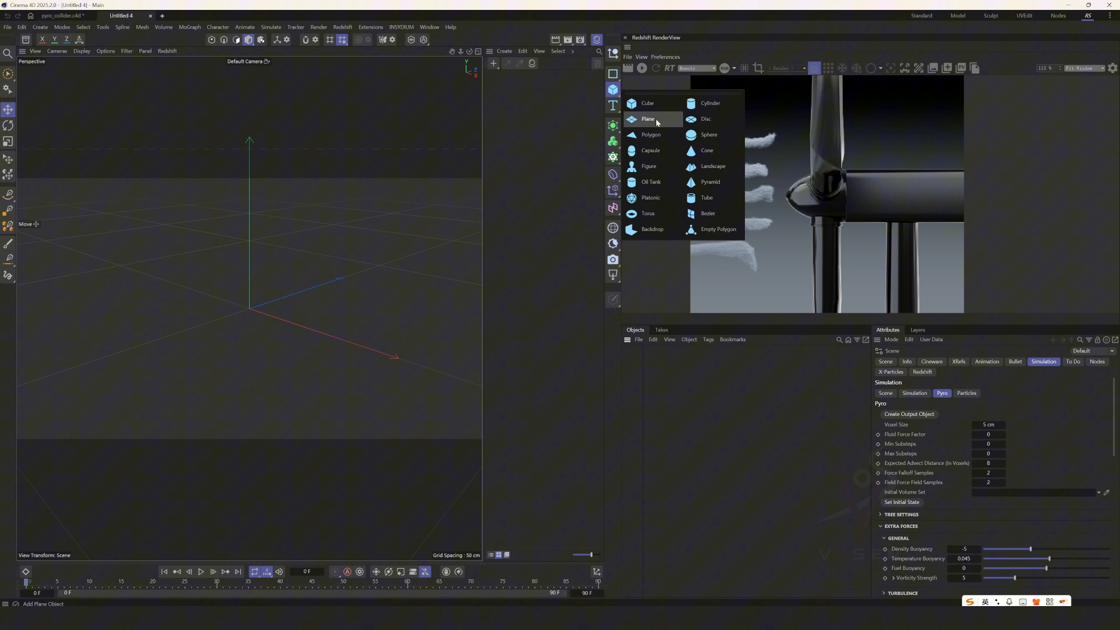
left_click(699, 138)
left_click_drag(293, 323, 250, 309)
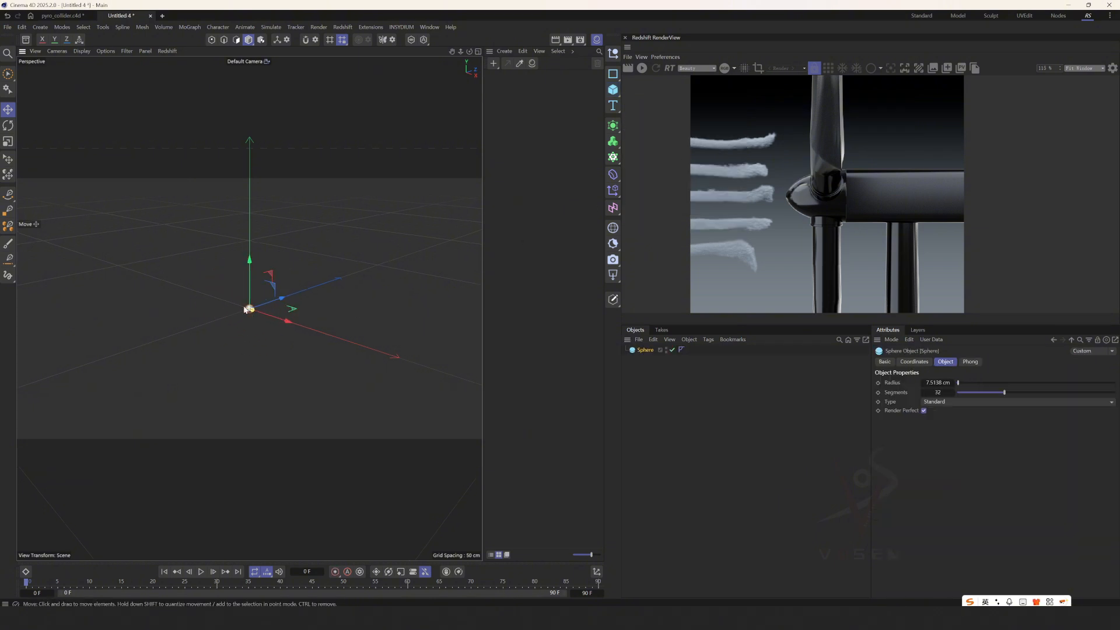
Place the sphere in a grid Cloner with a count of 1, 3, 1 and a vertical spacing of about 34.5 cm.
left_click(613, 158, "alt")
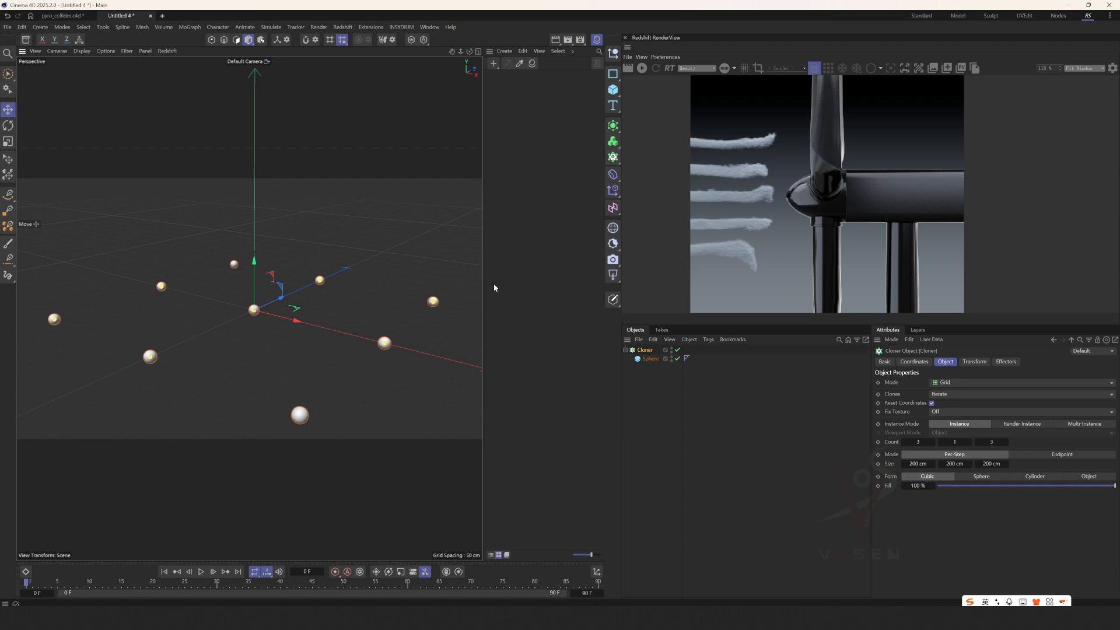
left_click_drag(968, 441, 975, 443)
left_click(977, 442)
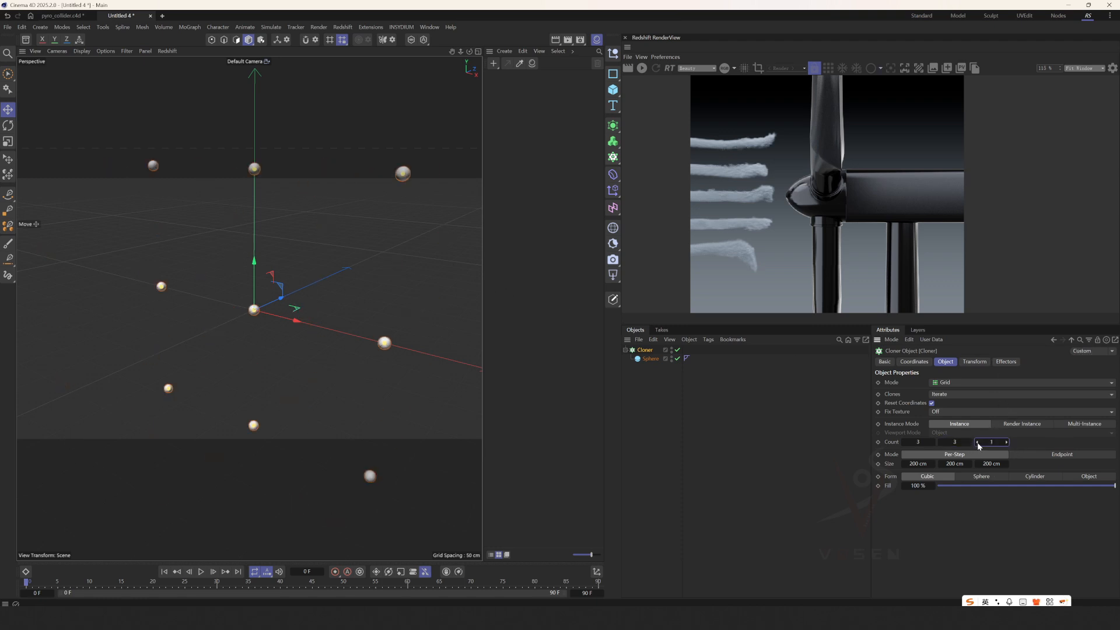
double_click(904, 442)
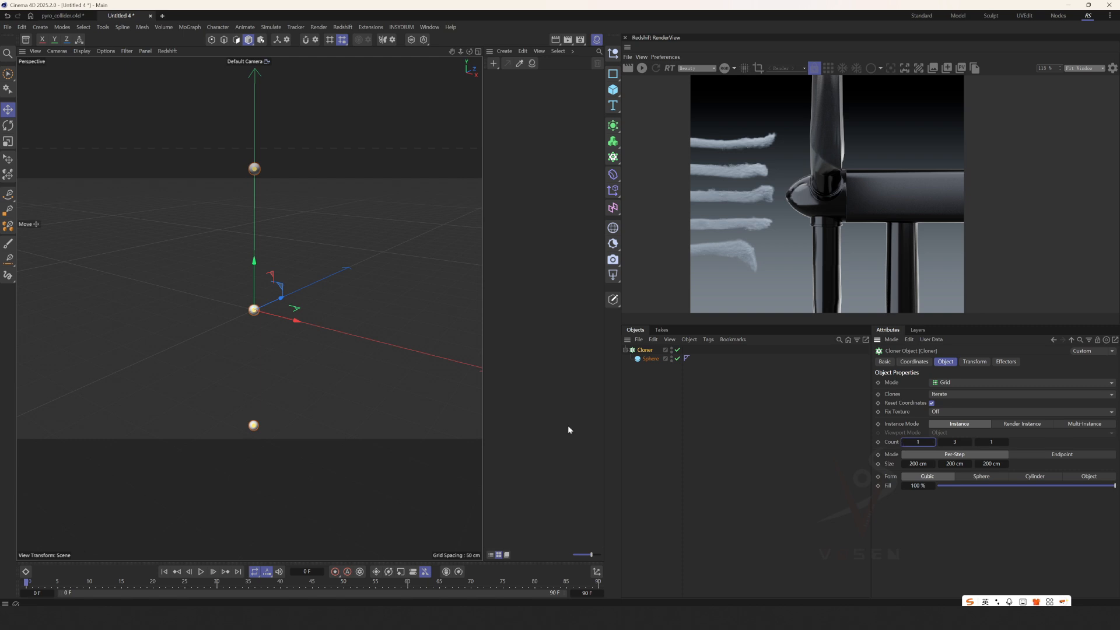
mouse_move(255, 171)
left_mouse_down()
mouse_move(259, 321)
mouse_move(282, 298)
left_mouse_up()
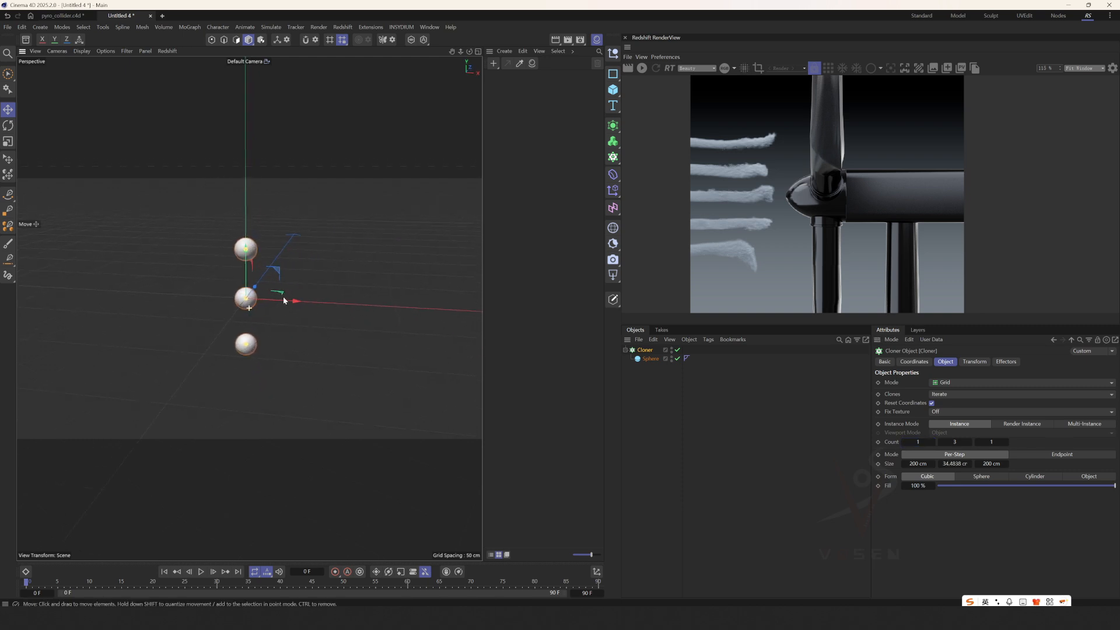
left_click(627, 354)
left_click(625, 350)
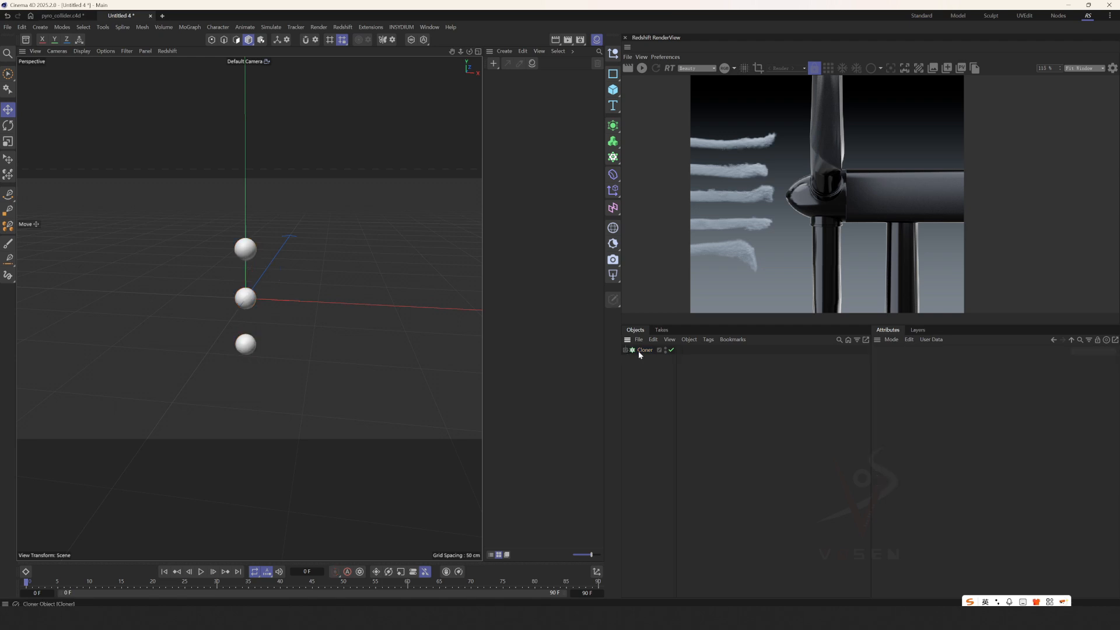
Bring up the project's Simulation scene settings in an enlarged attributes area to check the gravity.
left_click(891, 341)
left_click(904, 374)
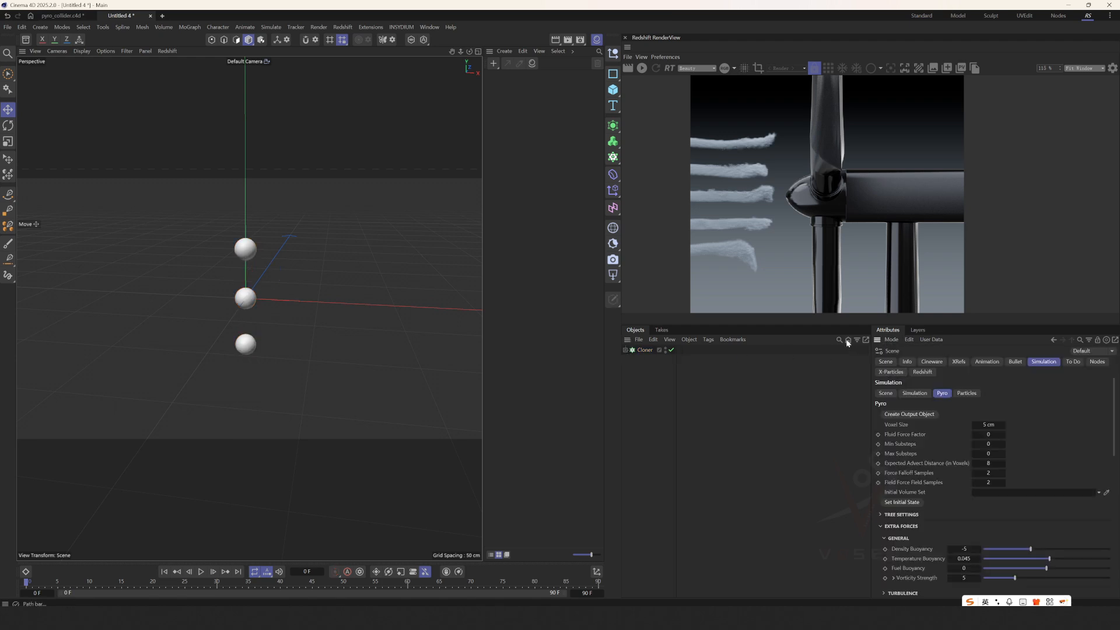
left_click_drag(834, 325, 834, 153)
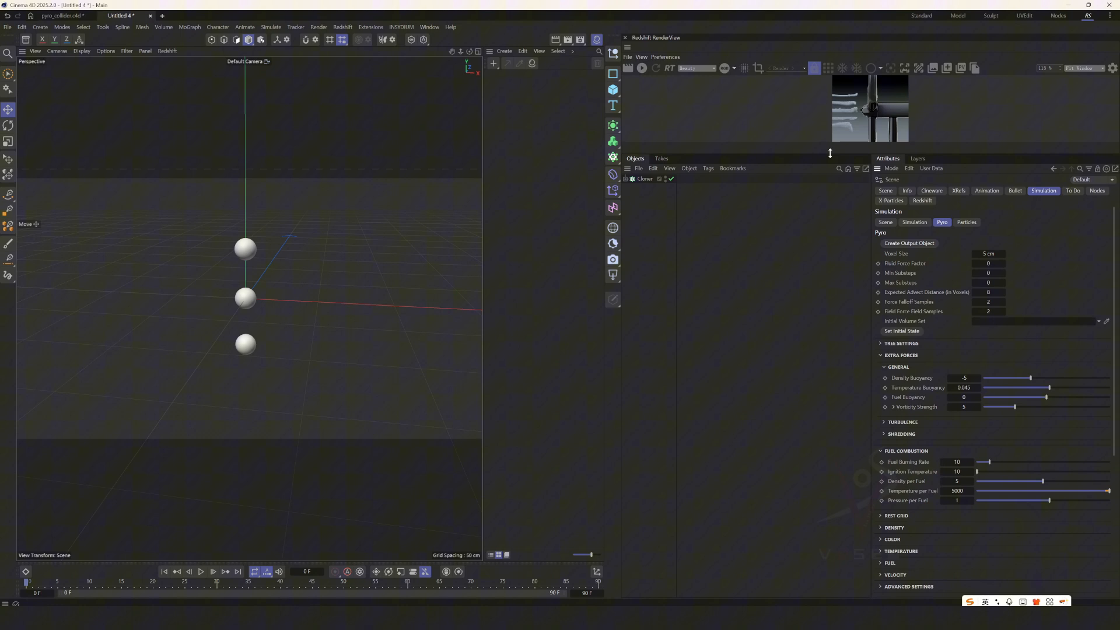
left_click(889, 225)
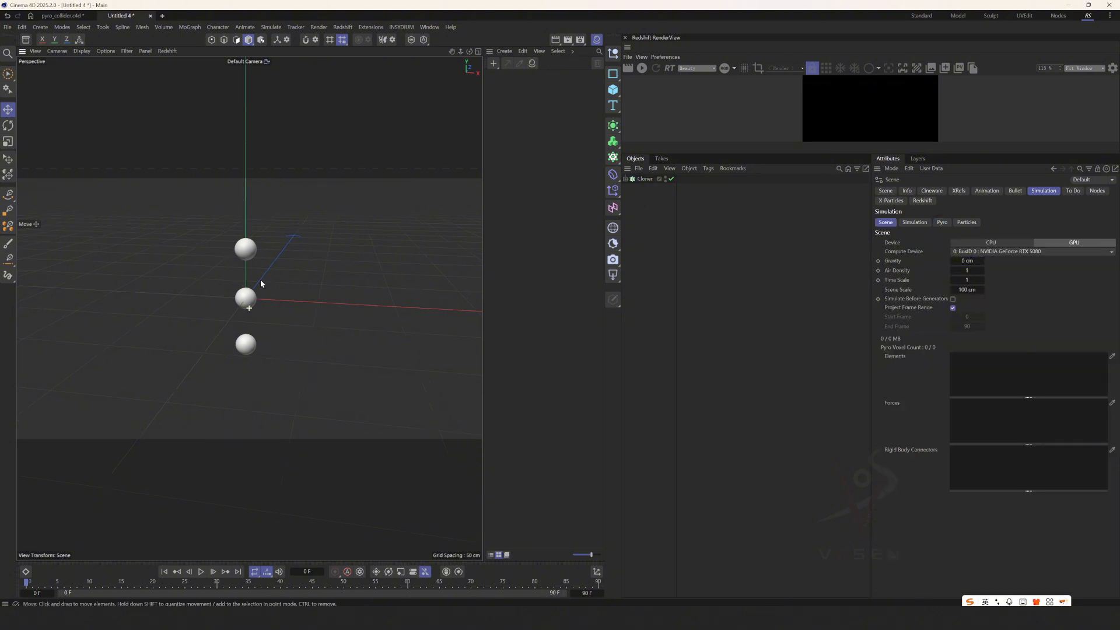
Move the Cloner along the negative X axis, well away from the world origin.
left_click(245, 297)
left_click_drag(302, 299, 137, 297)
left_click_drag(137, 295, 190, 283, "alt")
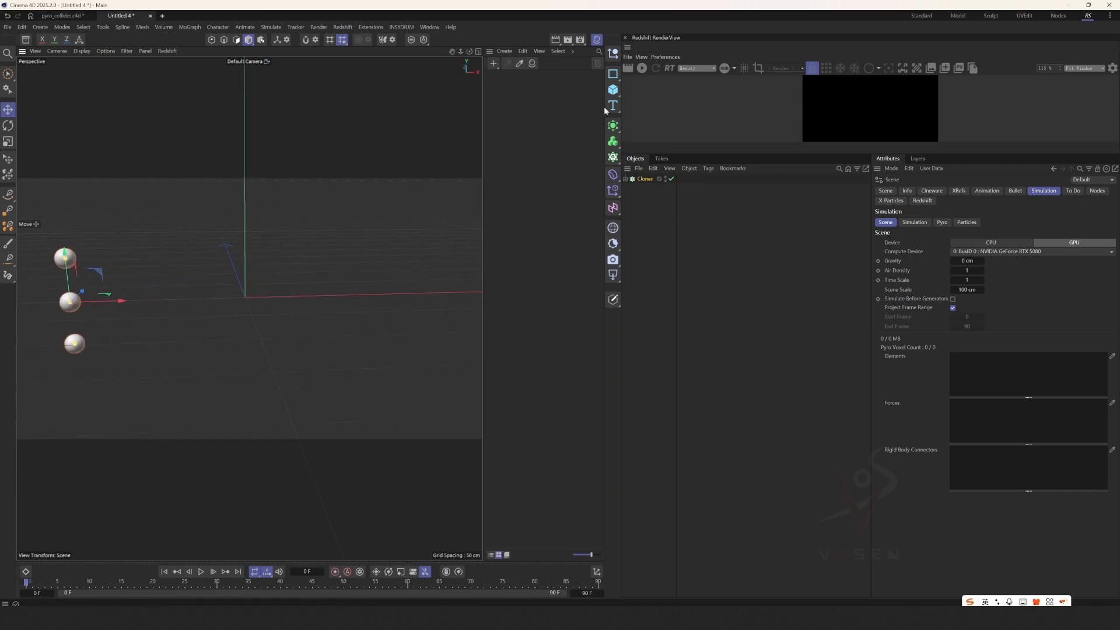
Add a second sphere of about 39.6 cm radius at the origin and give it a Collider tag.
left_click(619, 97)
left_click(708, 134)
left_click_drag(362, 295, 325, 310)
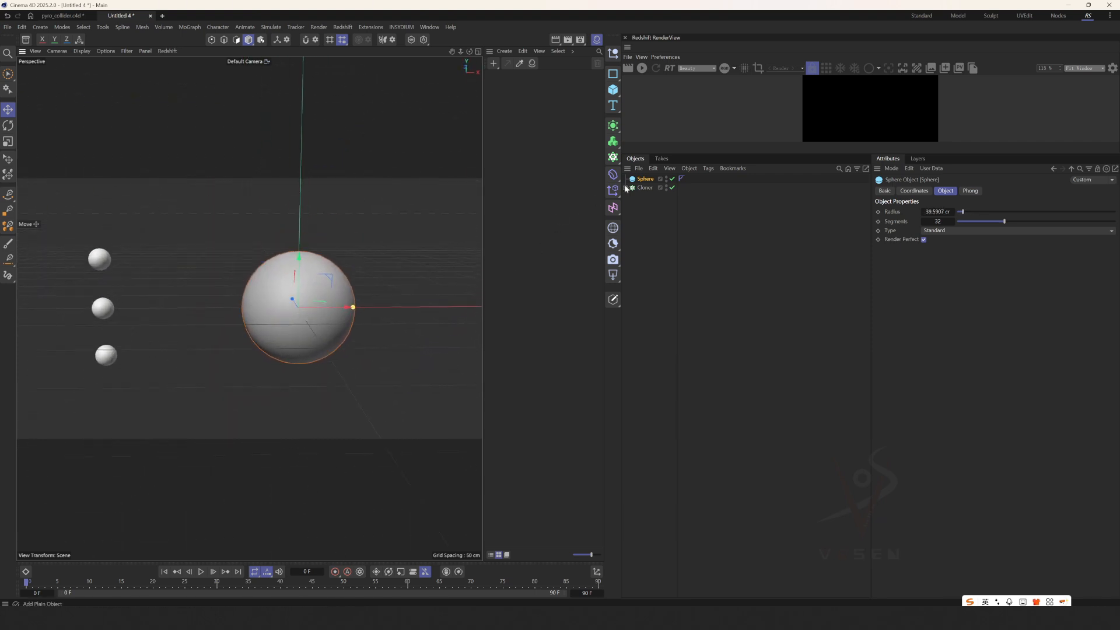
right_click(642, 179)
mouse_move(742, 314)
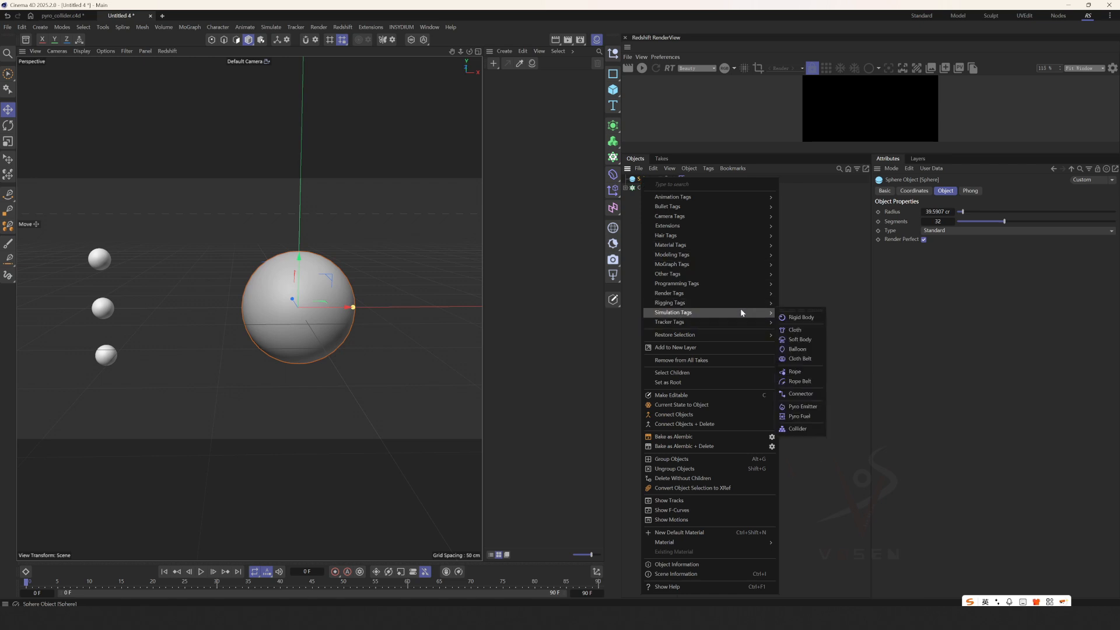
left_click(802, 430)
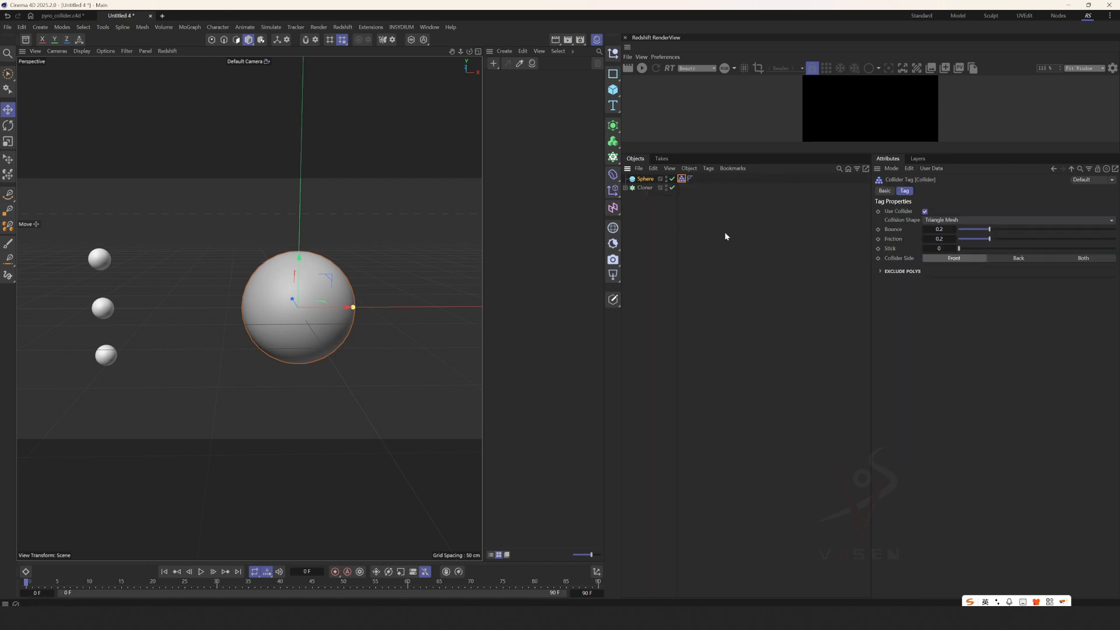
Check which turbine parts in the pyro_collider project carry Collider tags, and return to the new project.
left_click(72, 16)
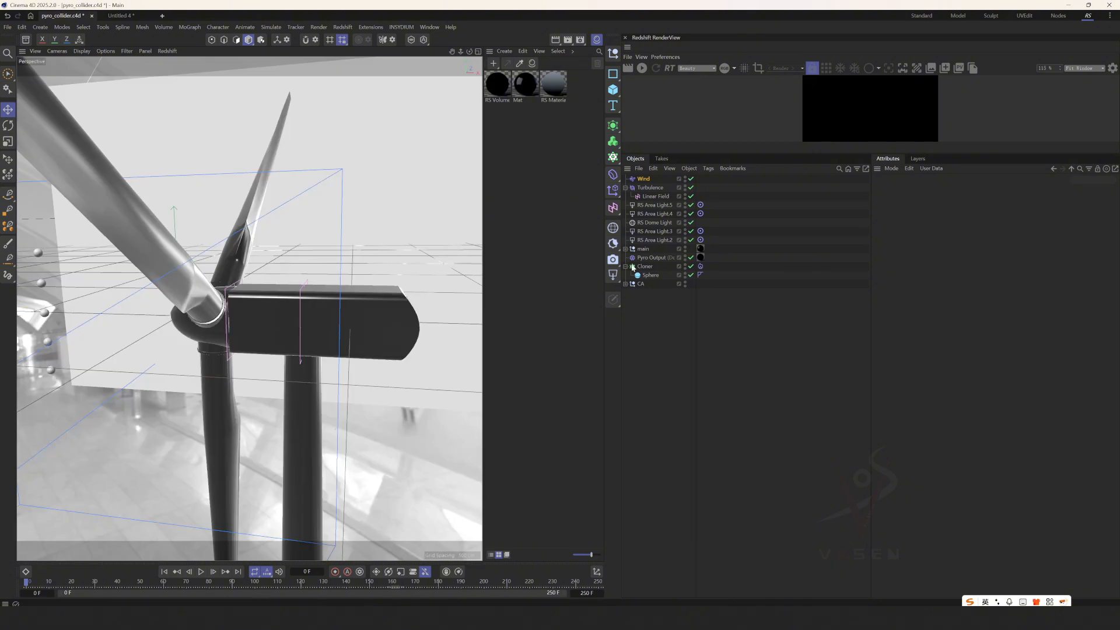
left_click(625, 249)
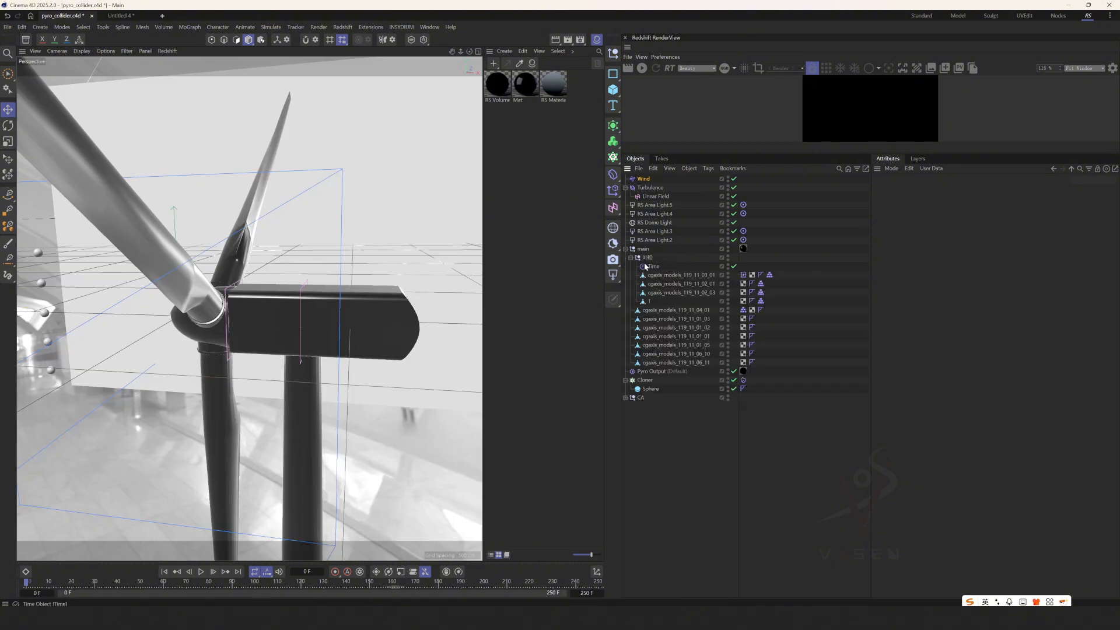
left_click(761, 284)
left_click(667, 274)
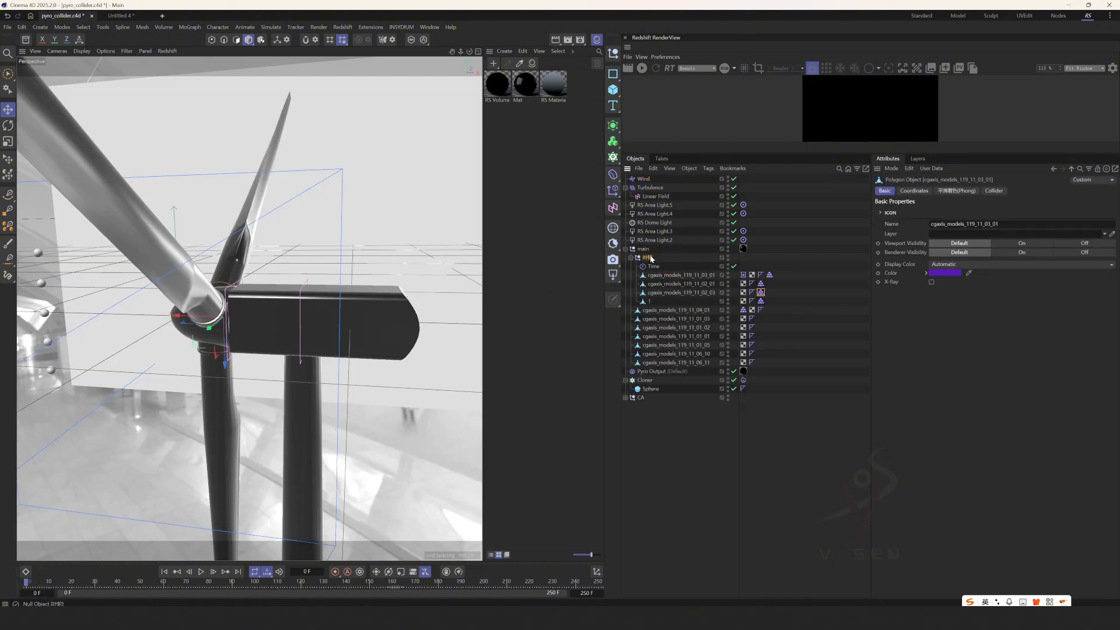
left_click(647, 258)
left_click_drag(360, 277, 323, 245)
key("ctrl+z")
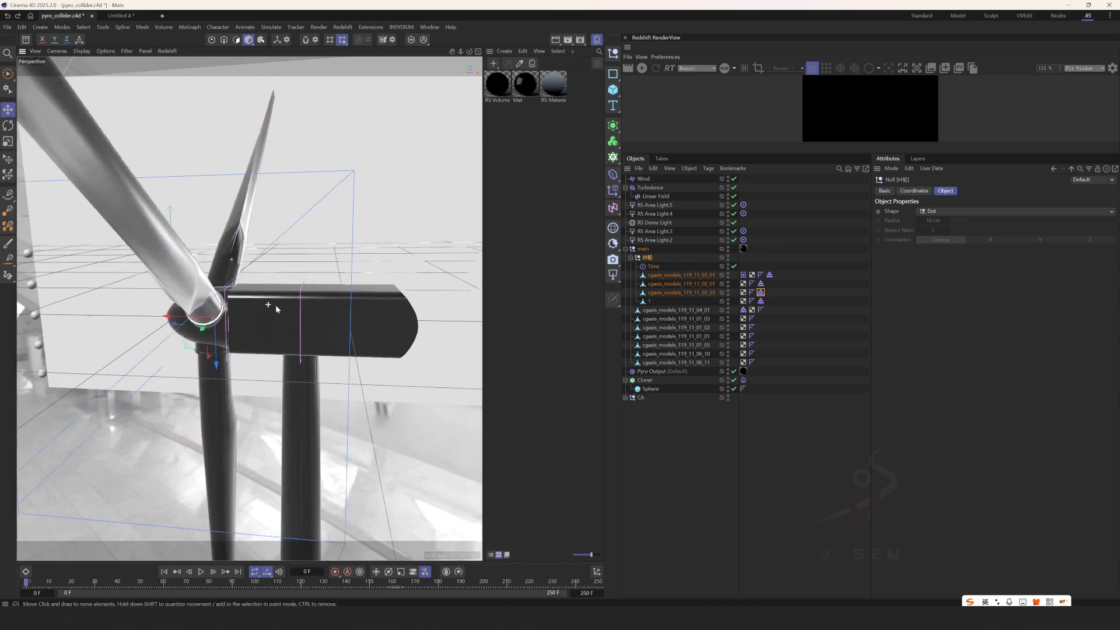
left_click(115, 16)
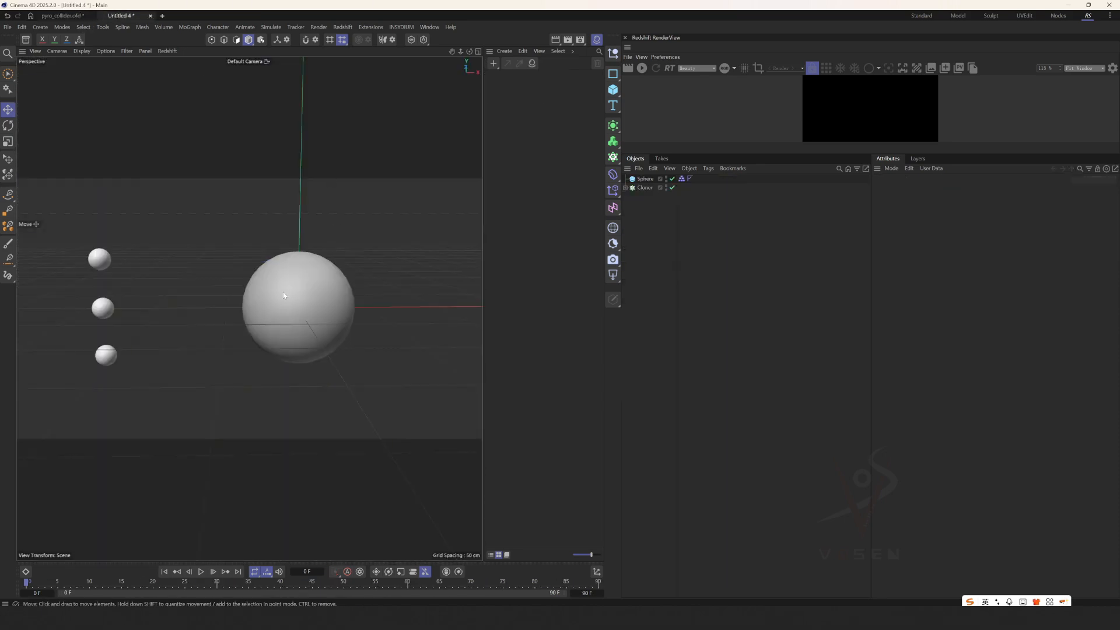
Add a Pyro Emitter tag to the Cloner.
left_click_drag(282, 291, 317, 306, "alt")
left_click(315, 303)
scroll(305, 284, "up", 3)
right_click_drag(306, 285, 319, 285, "alt")
middle_click_drag(320, 284, 362, 271, "alt")
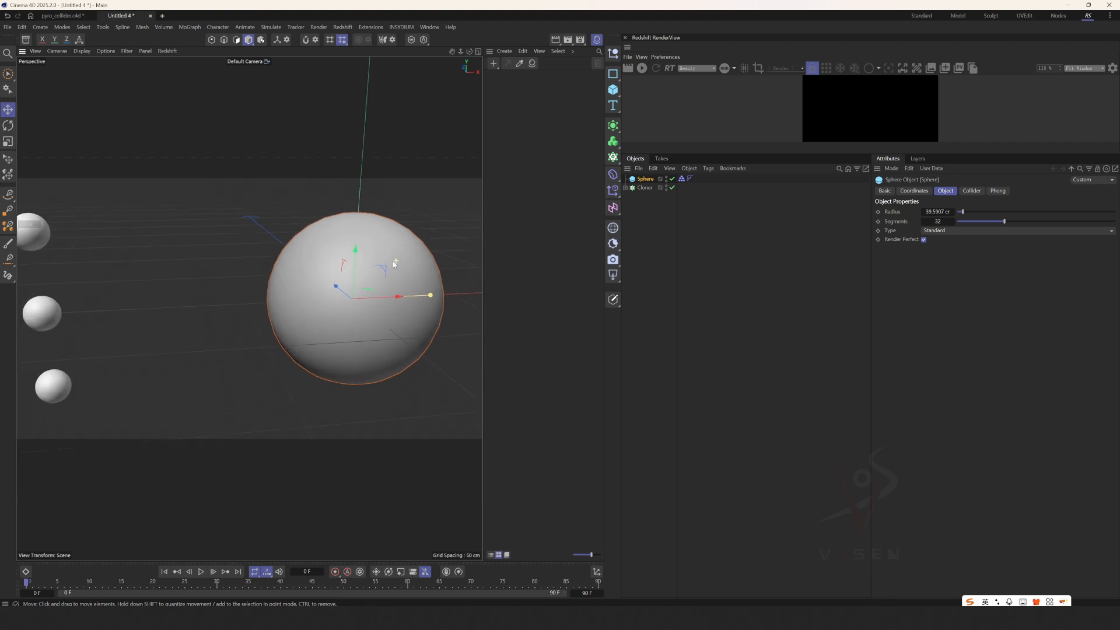
right_click_drag(362, 272, 309, 268, "alt")
left_click(643, 188)
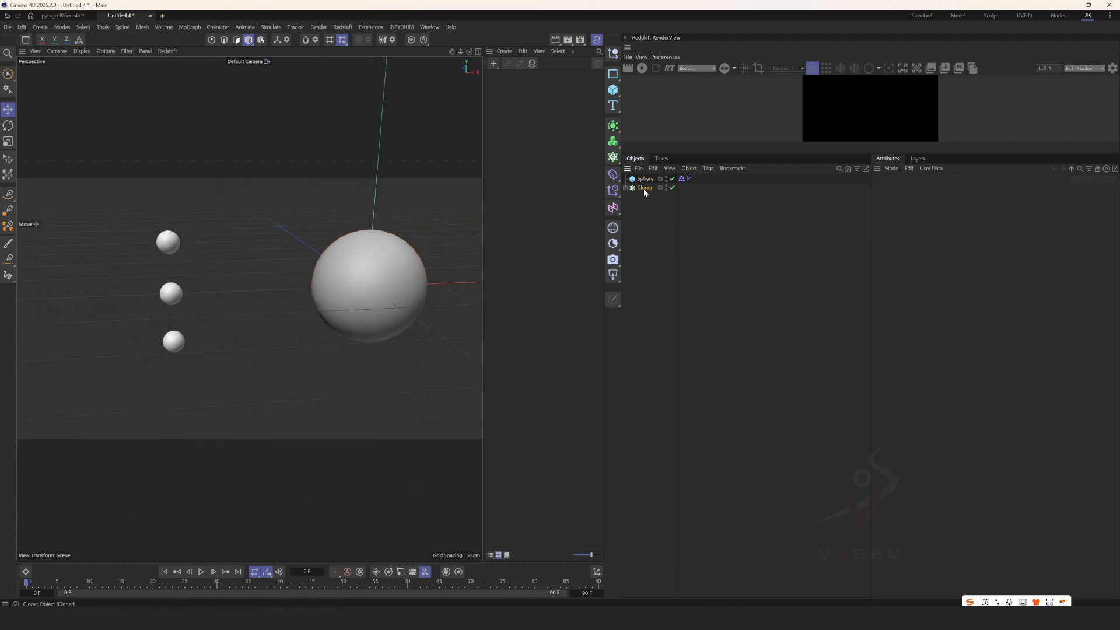
right_click(643, 188)
mouse_move(716, 314)
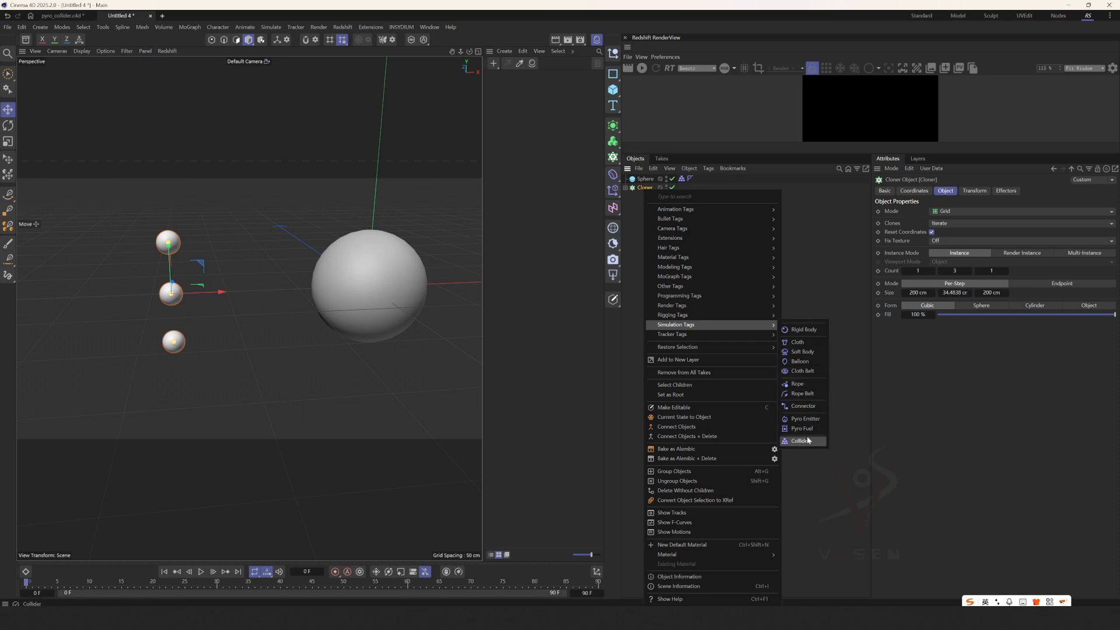
left_click(810, 420)
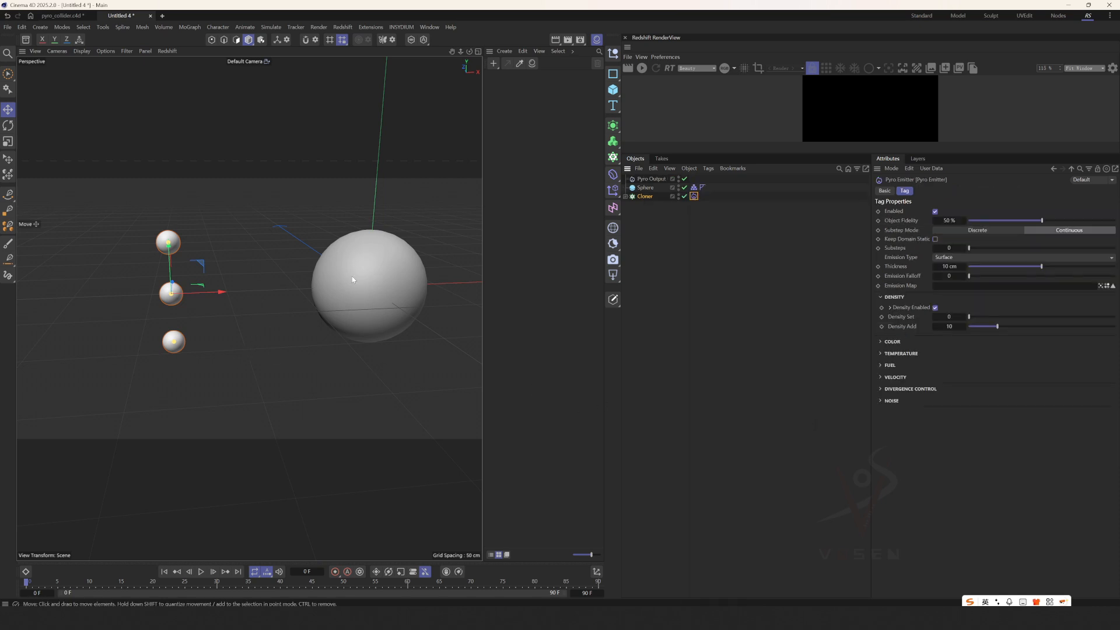
Play the simulation to preview the pyro emission from the cloned spheres.
scroll(351, 276, "down", 3)
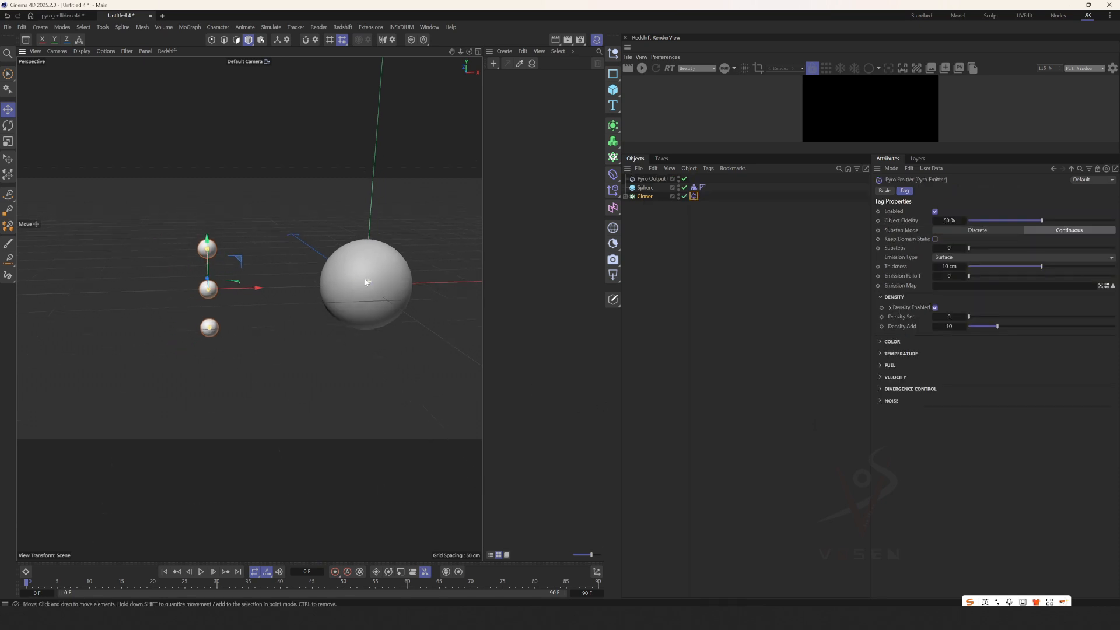
left_click(201, 572)
left_click(201, 572)
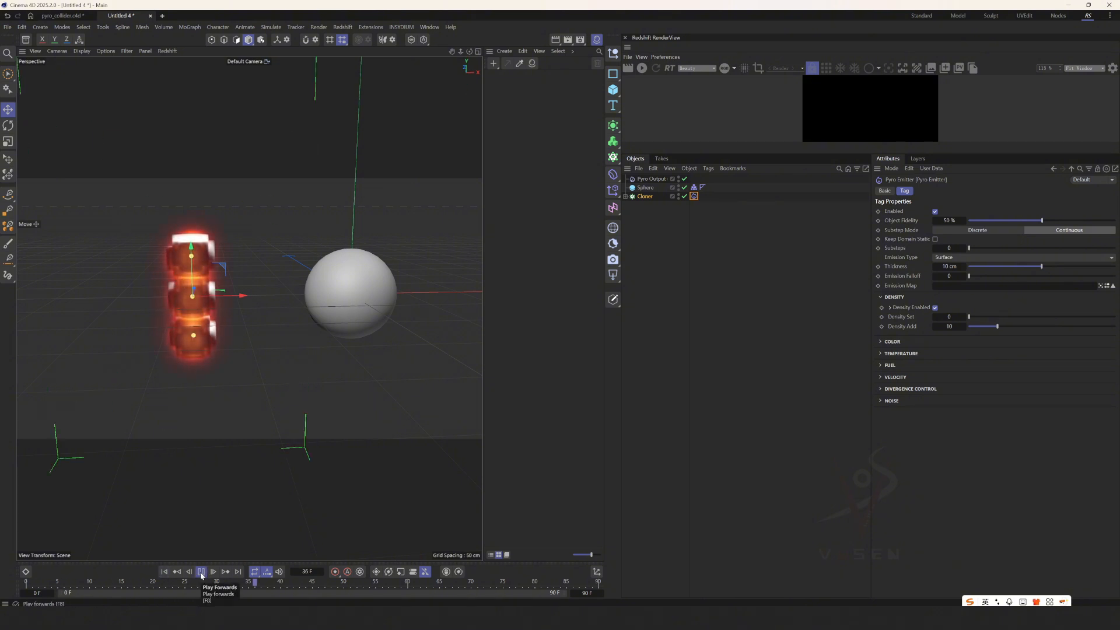
Replay the pyro emission from the first frame and return to frame 0.
left_click(166, 572)
key("F8")
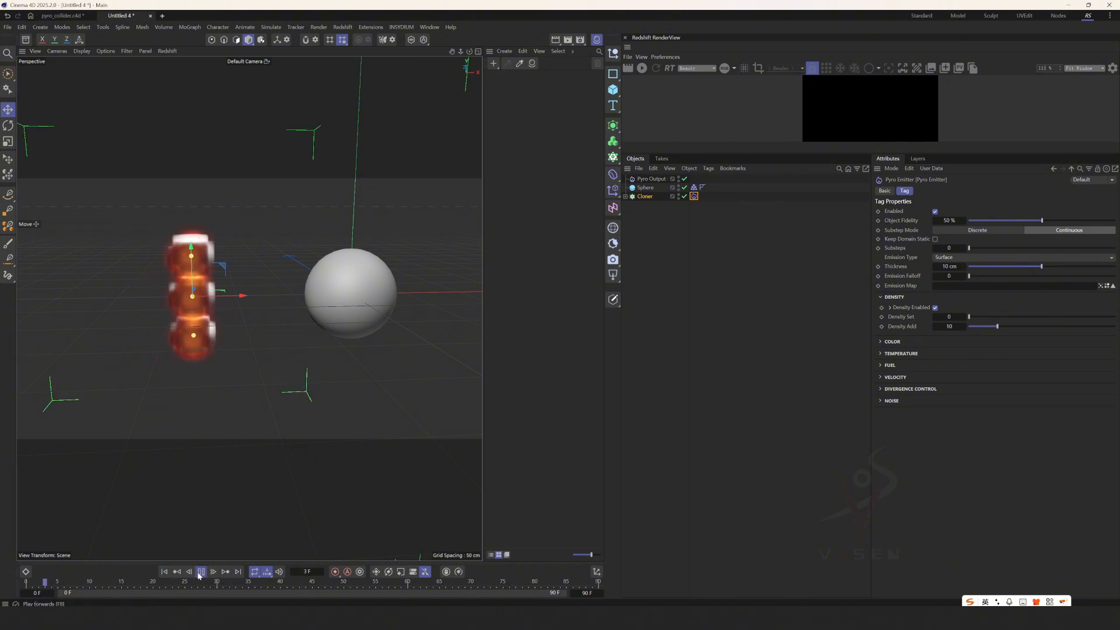
left_click(164, 575)
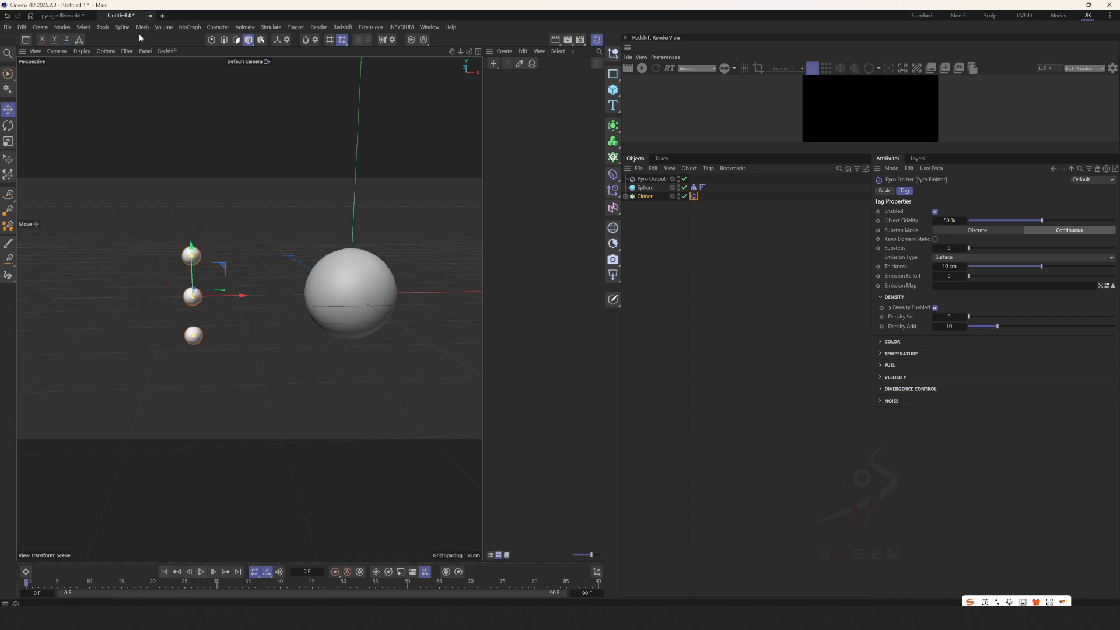
Add a Wind force and move it along X to about -208 cm, behind the cloned emitter spheres.
left_click(278, 27)
mouse_move(295, 44)
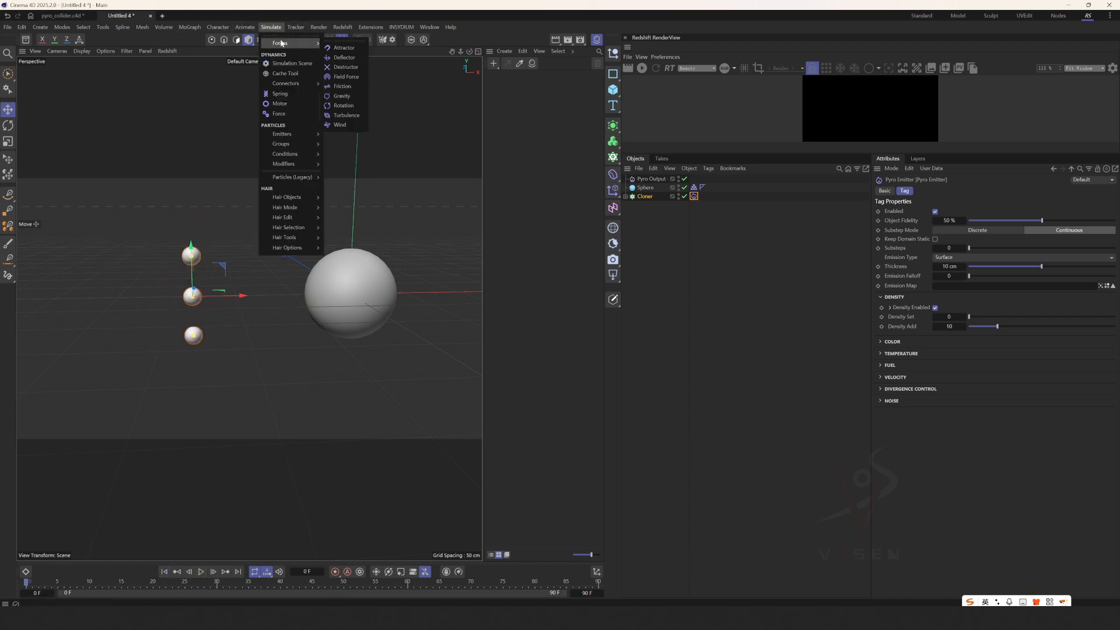
left_click(348, 125)
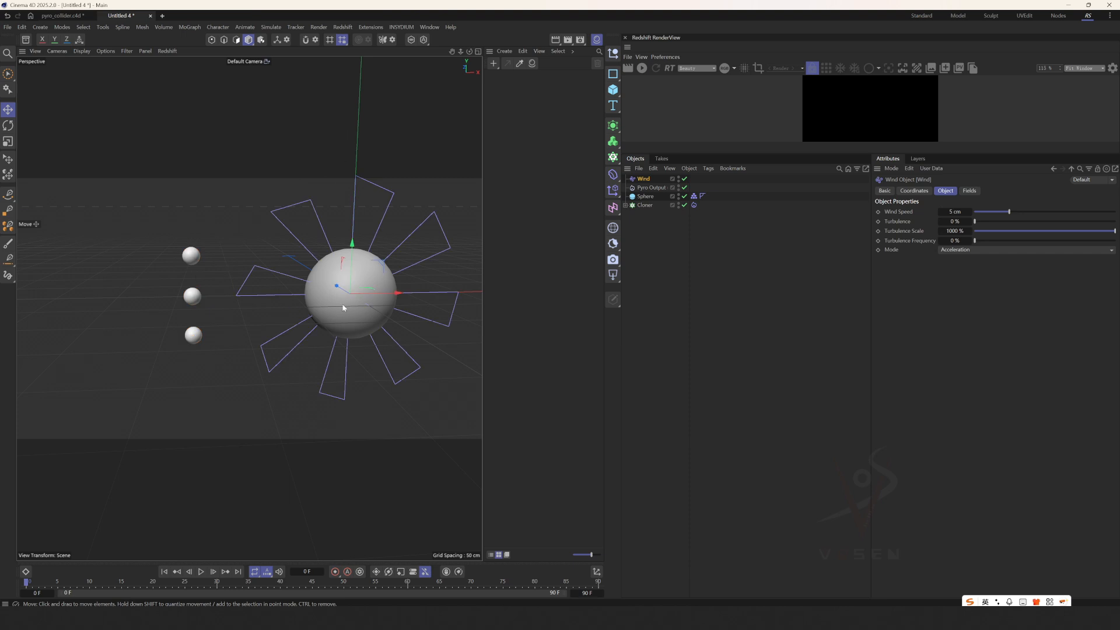
left_click_drag(388, 293, 142, 294)
middle_click_drag(142, 294, 220, 290, "alt")
Rotate the Wind object to a heading of -90° so it blows toward the collider sphere.
key("r")
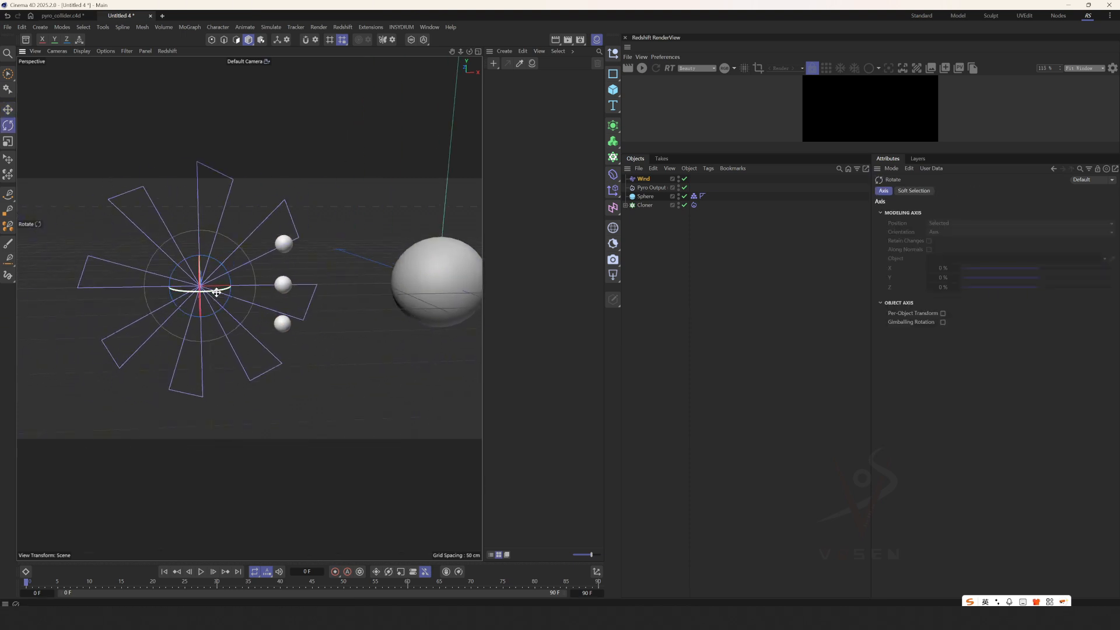
left_click_drag(220, 290, 119, 292)
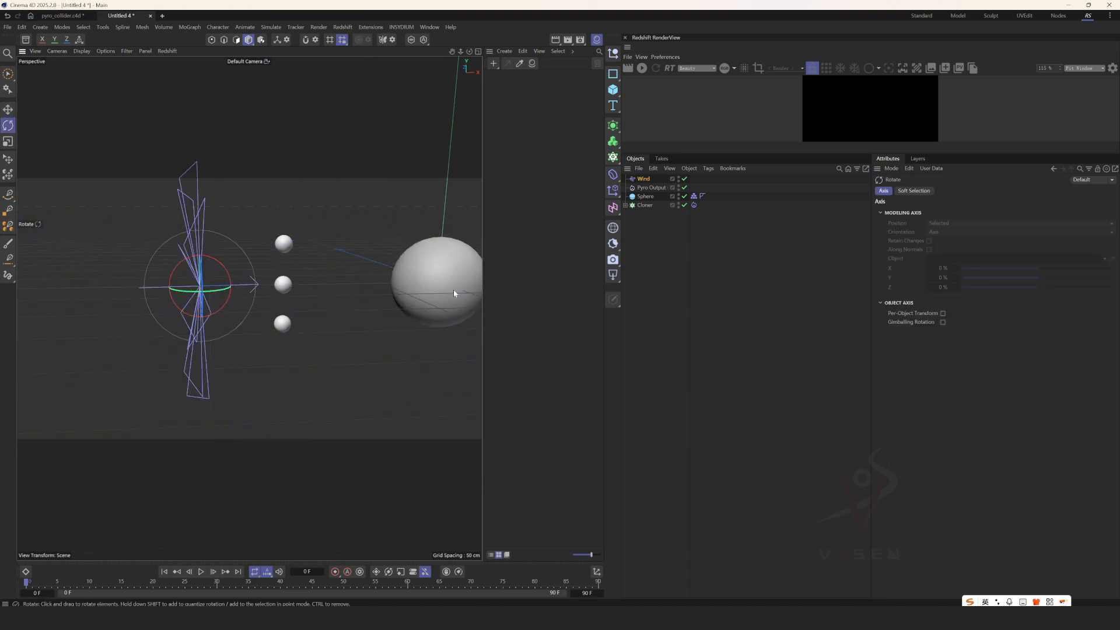
left_click(633, 179)
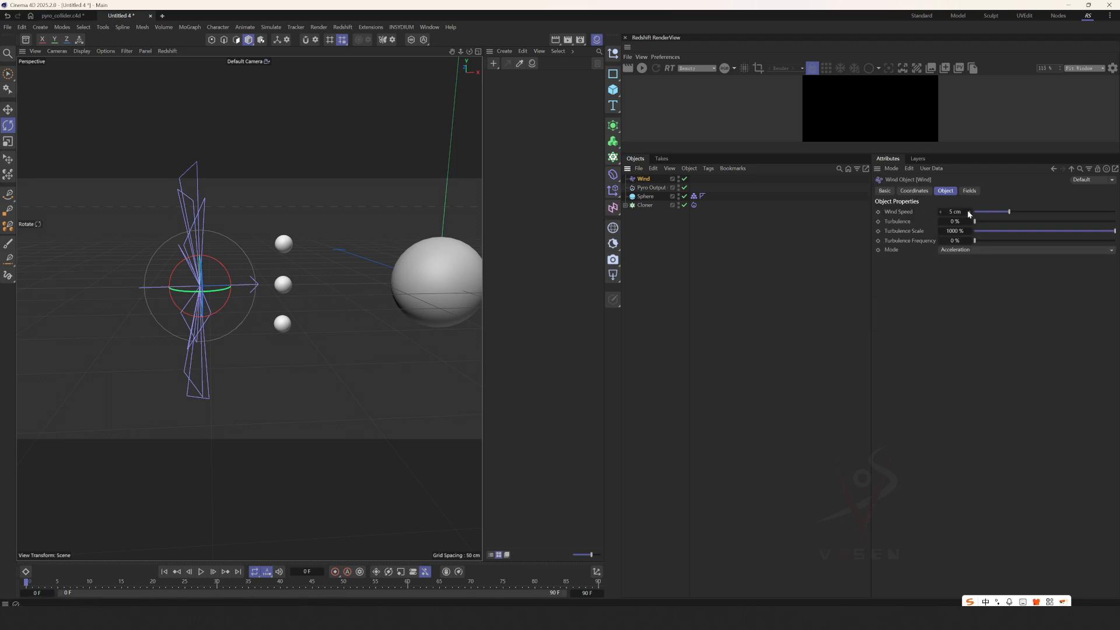
left_click(929, 191)
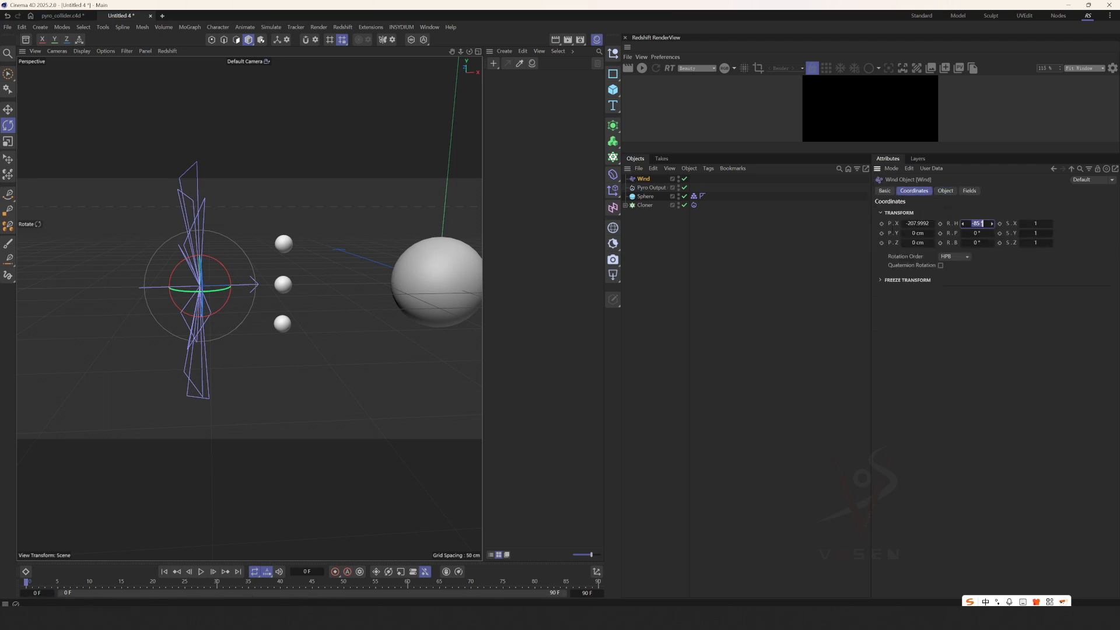
type("-90")
key("Return")
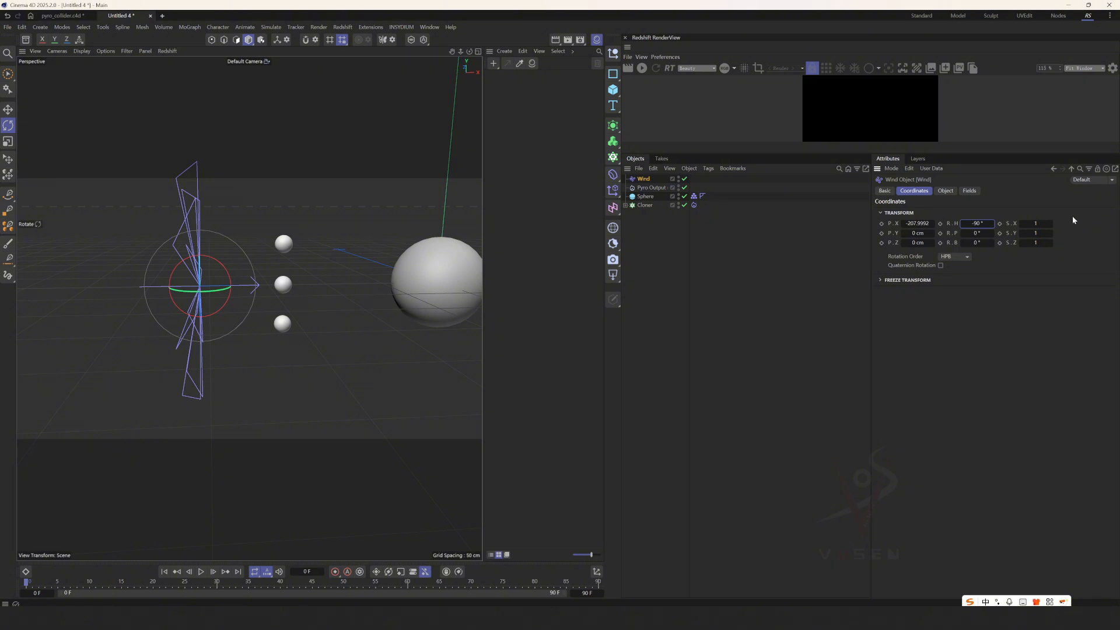
Set the Wind Speed to 35 cm and play the simulation to check how the smoke is blown toward the collider.
left_click(945, 191)
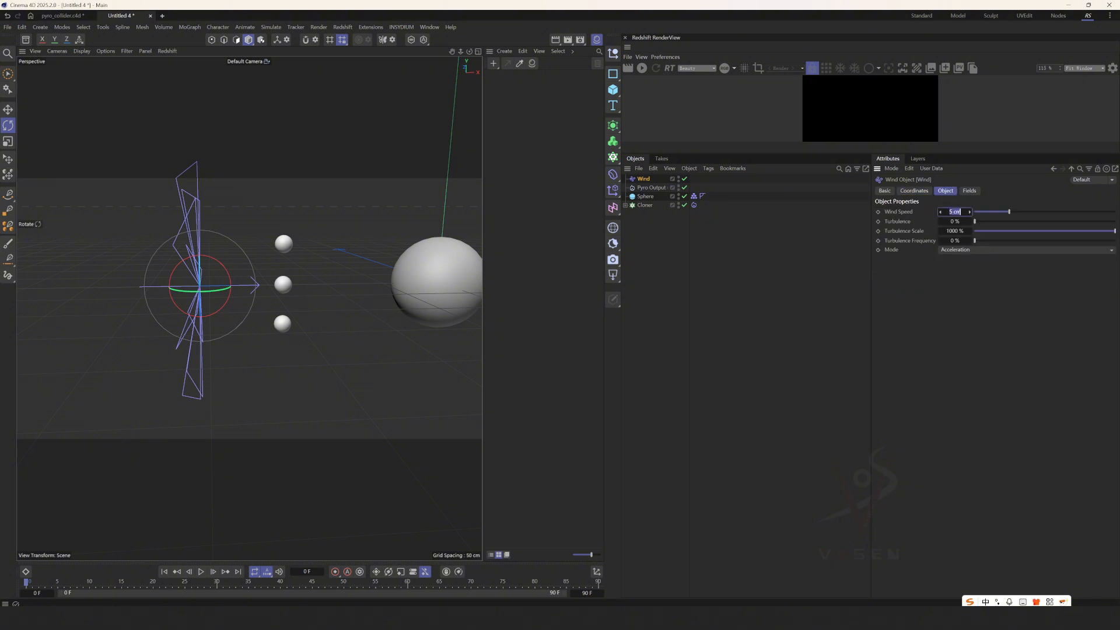
type("35")
key("Return")
left_click(201, 571)
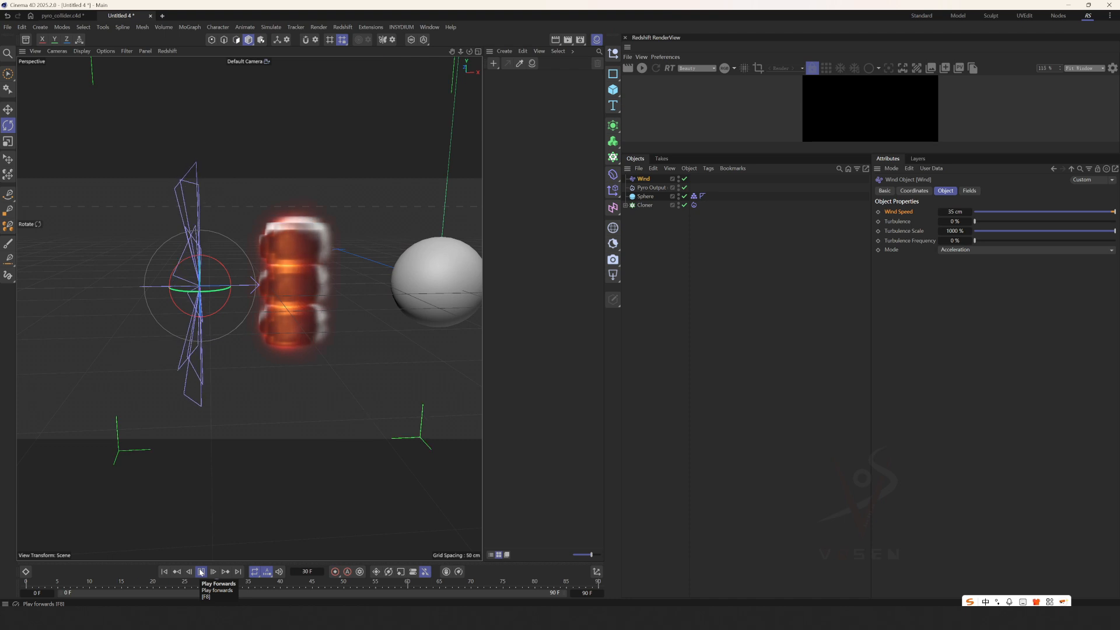
left_click(200, 569)
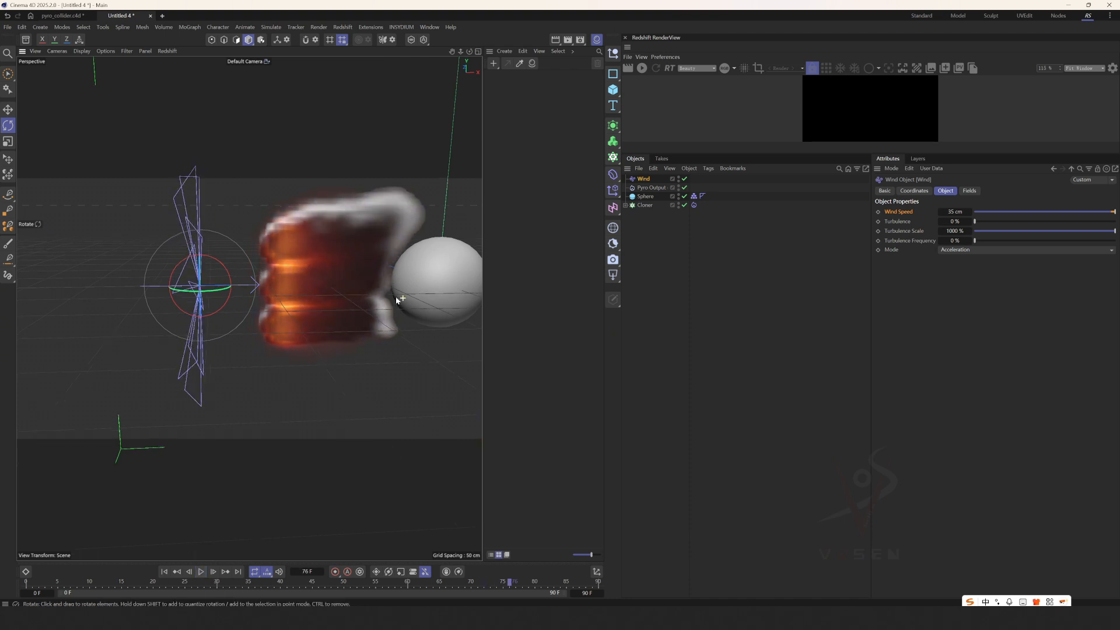
left_click_drag(397, 300, 370, 313, "alt")
scroll(370, 314, "up", 2)
Set the Voxel Size to 3 cm in the pyro scene settings of the Pyro Output.
left_click(652, 188)
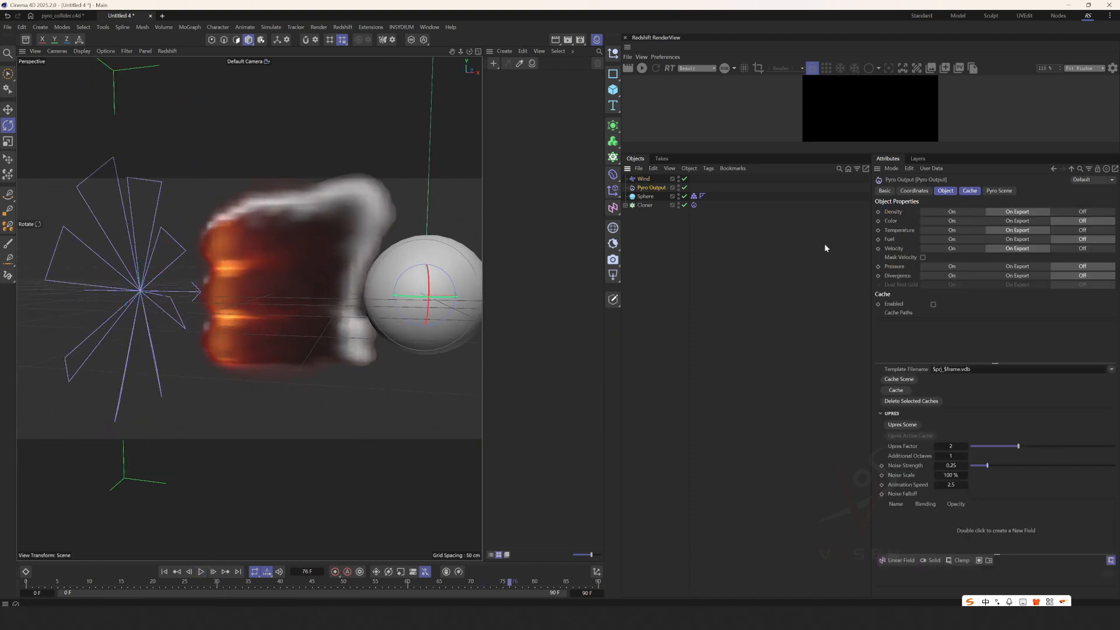
left_click(991, 192)
left_click(998, 222)
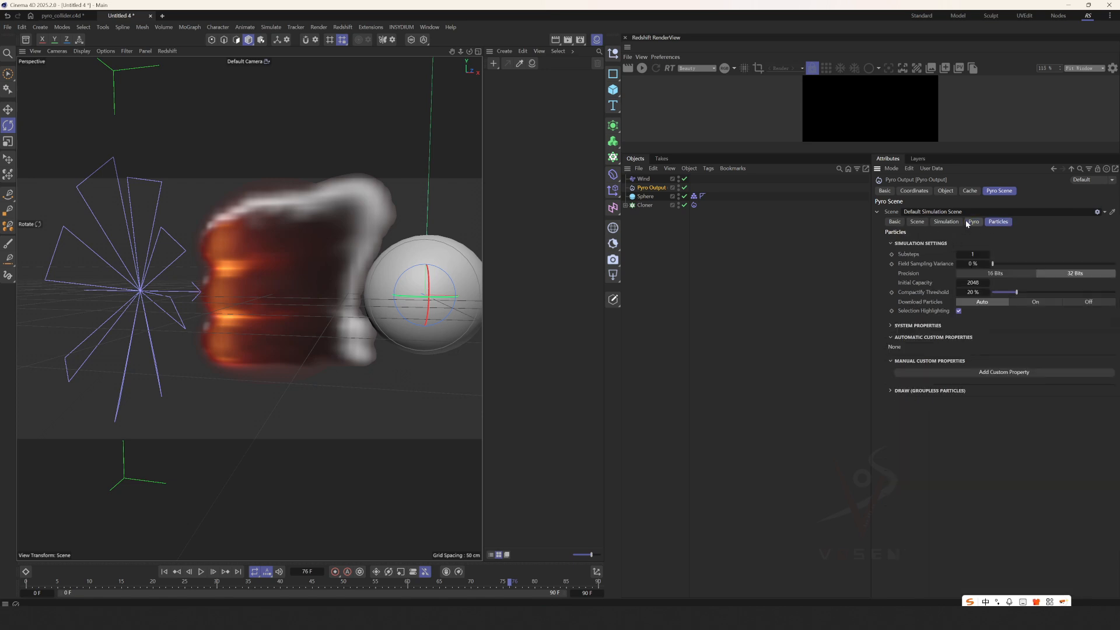
left_click(973, 222)
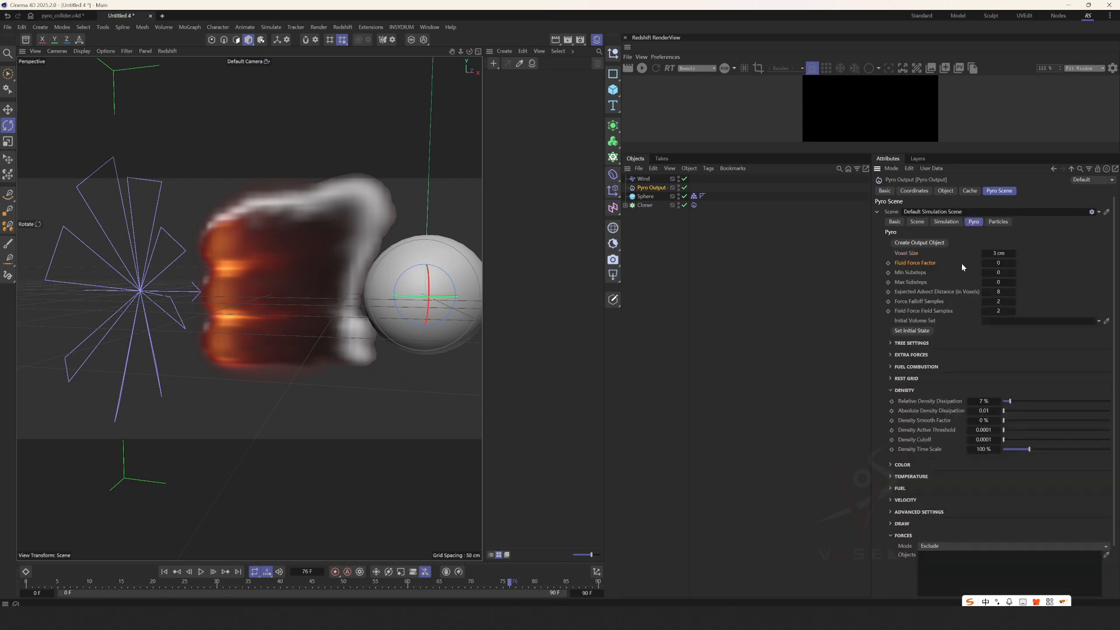
Set the Thickness of the Cloner's Pyro Emitter tag to 2 cm and replay the simulation from the first frame.
left_click(164, 571)
left_click(693, 205)
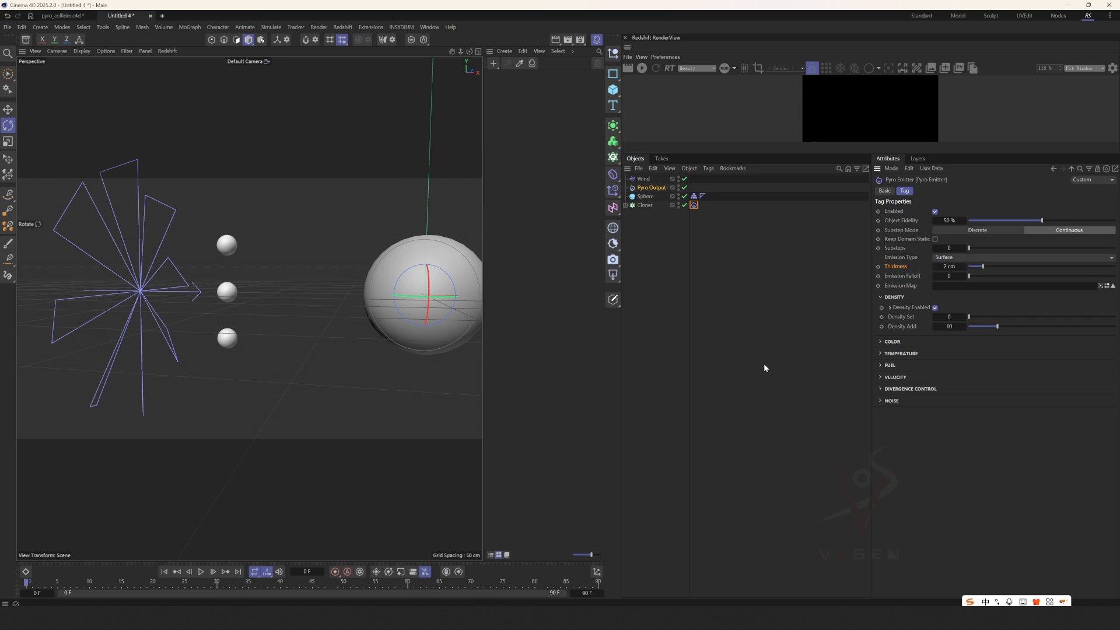
left_click(201, 572)
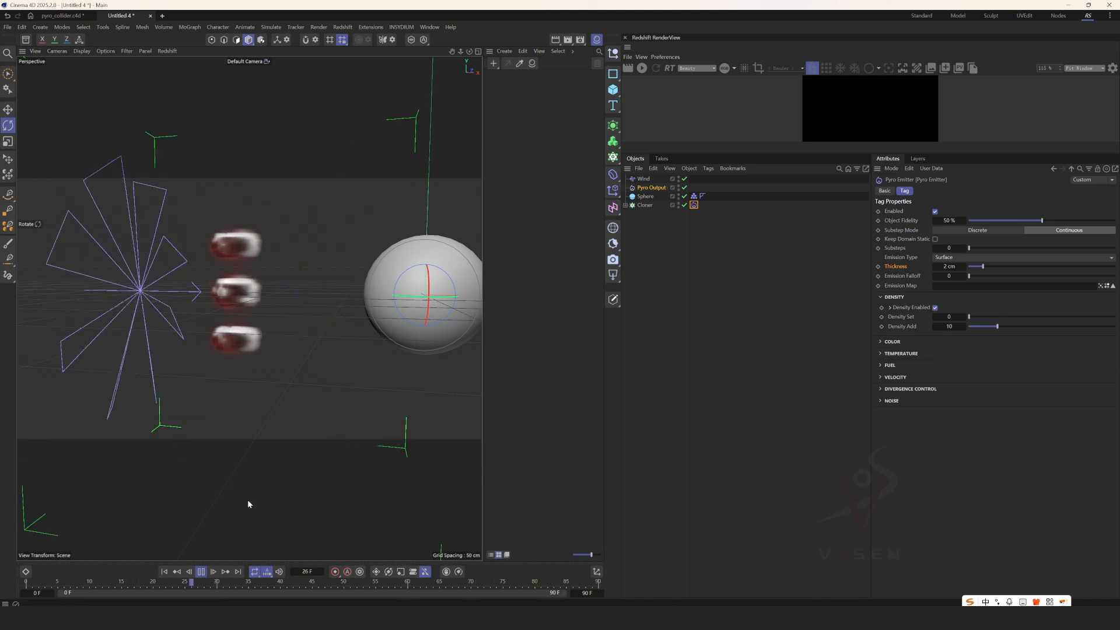
Extend the timeline's visible end to frame 390.
left_click(582, 593)
type("3")
left_click(637, 539)
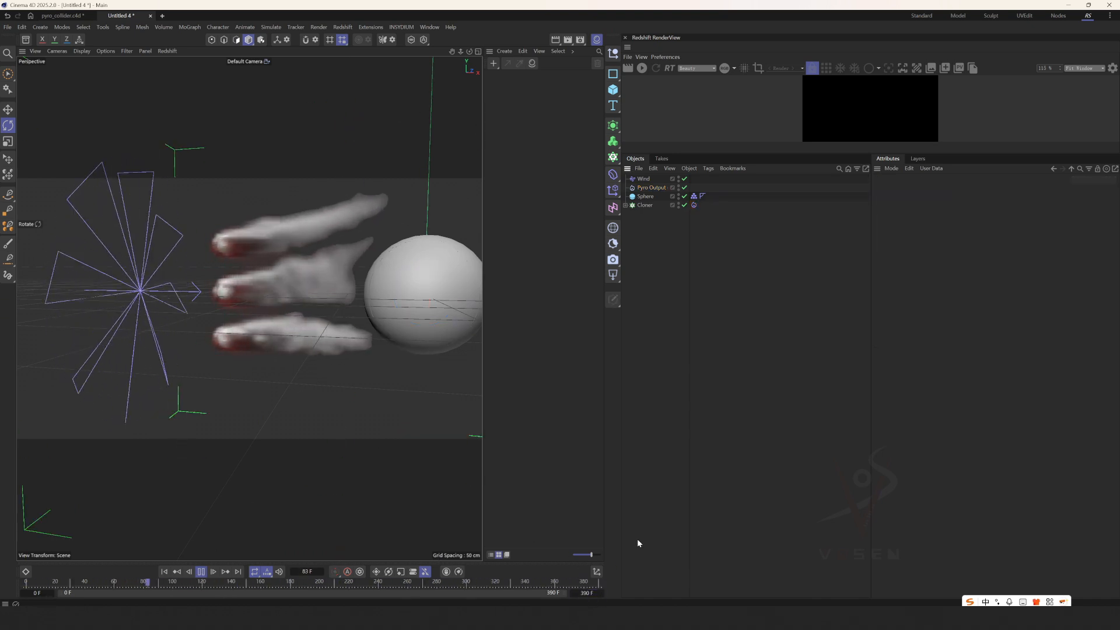
Replay the simulation and examine from several angles how the smoke streams meet the collider sphere.
left_click_drag(352, 331, 374, 318, "alt")
scroll(371, 320, "down", 4)
middle_click_drag(371, 314, 323, 328, "alt")
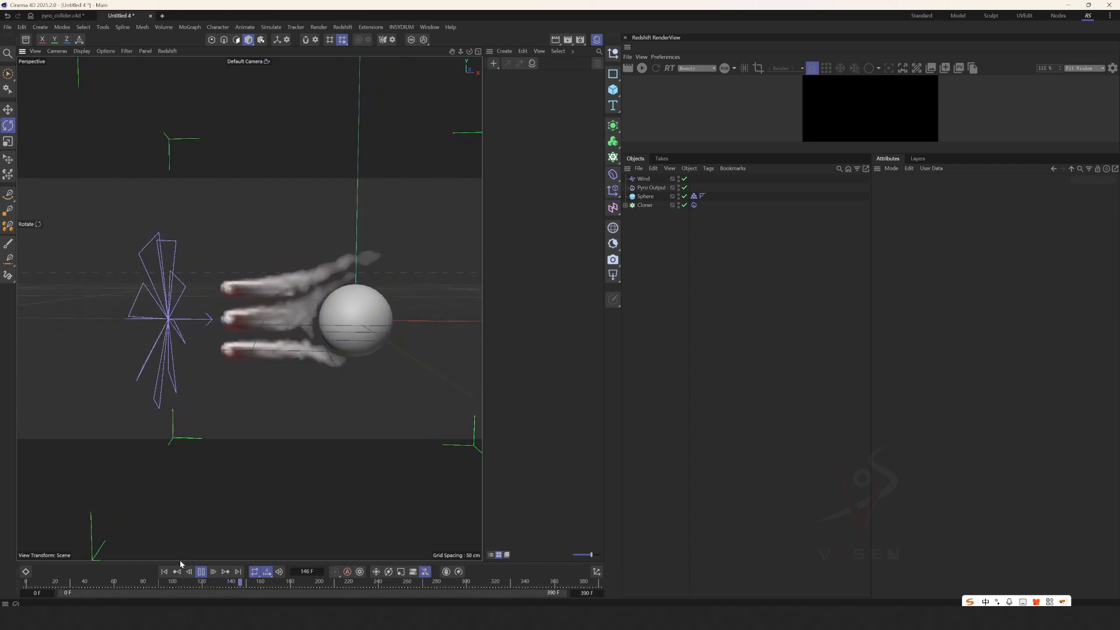
left_click(165, 571)
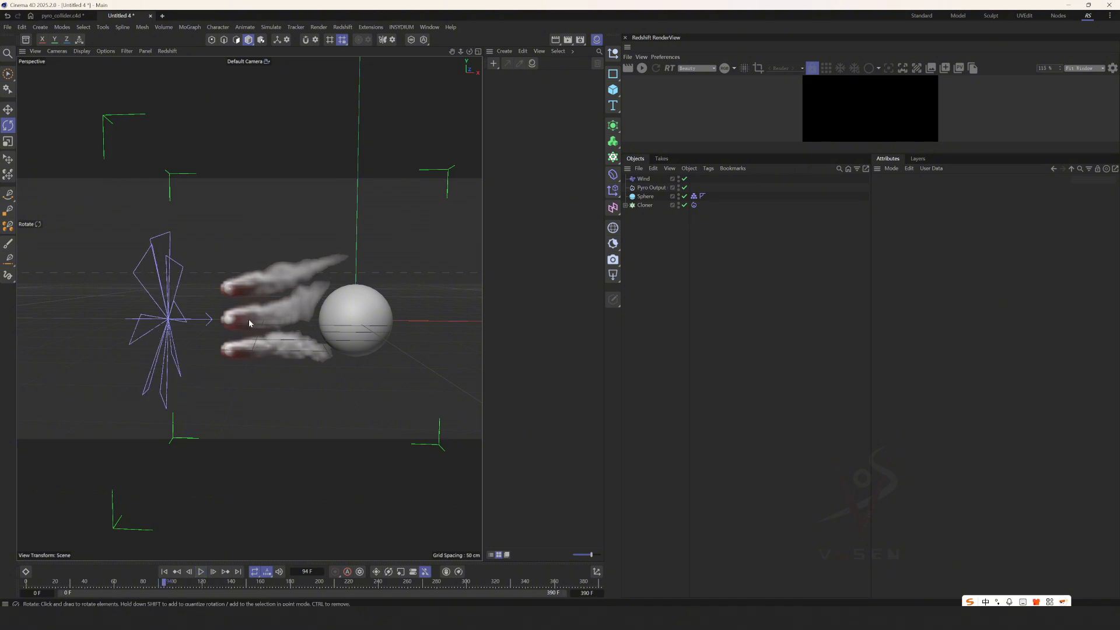
scroll(248, 319, "up", 4)
scroll(283, 304, "down", 6)
left_click_drag(235, 317, 273, 330, "alt")
scroll(272, 330, "up", 1)
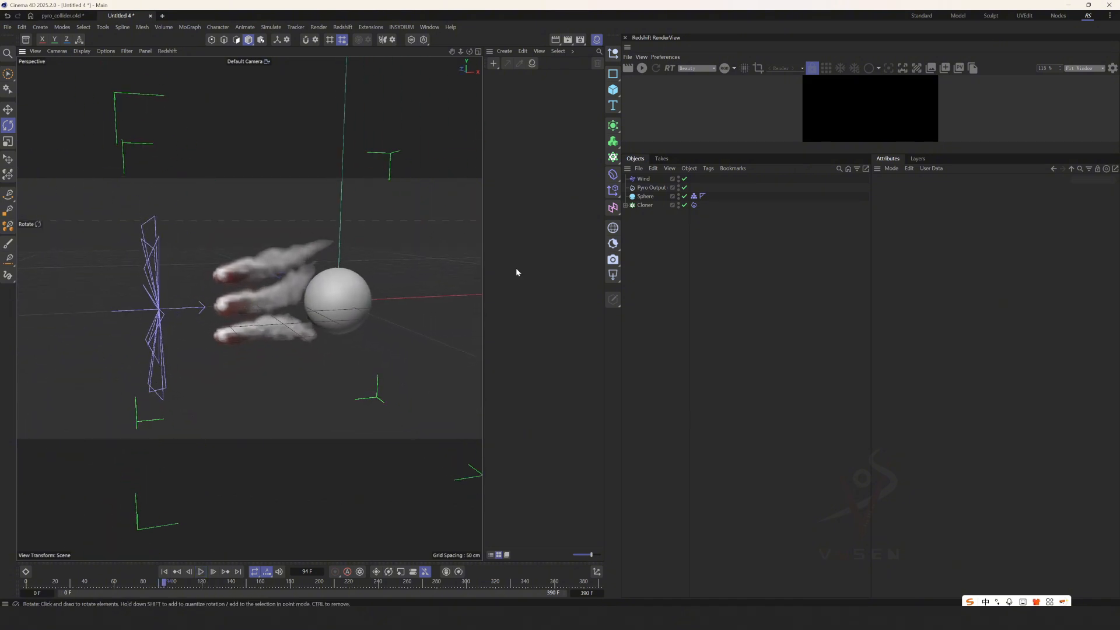
Set the pyro scene's Voxel Size to 2 cm and replay the simulation to check the finer smoke.
left_click(647, 189)
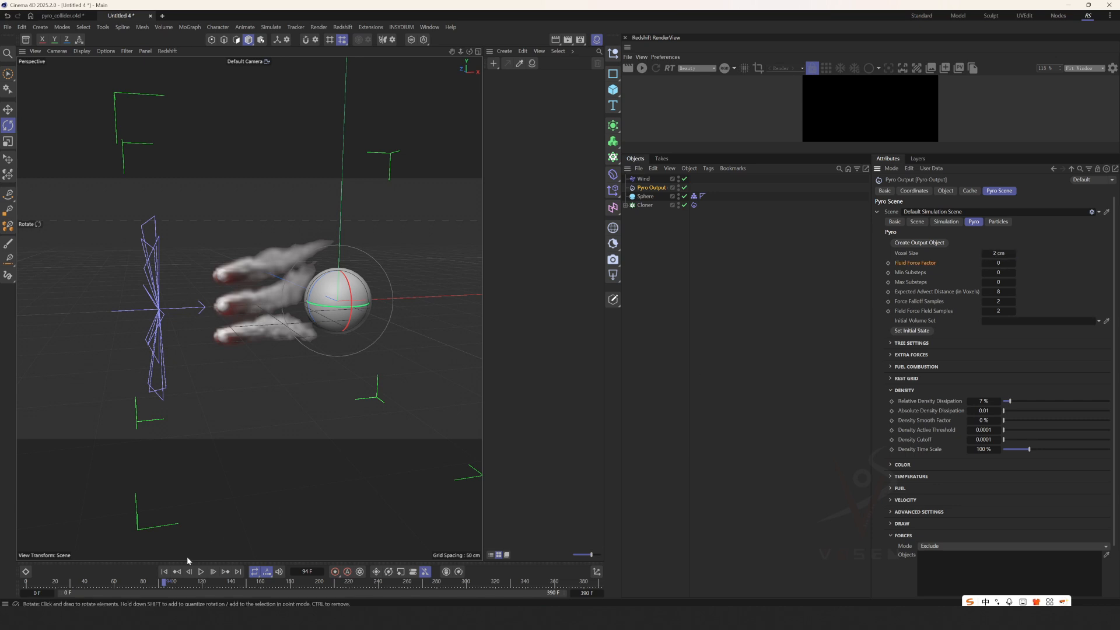
left_click(188, 573)
left_click(201, 572)
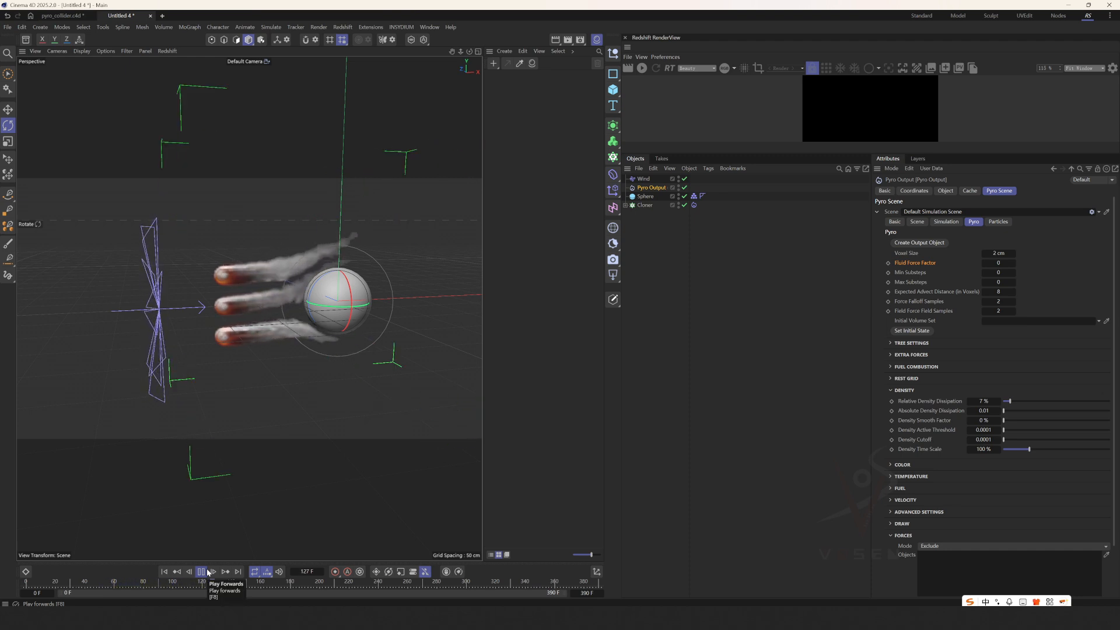
left_click_drag(380, 302, 318, 296, "alt")
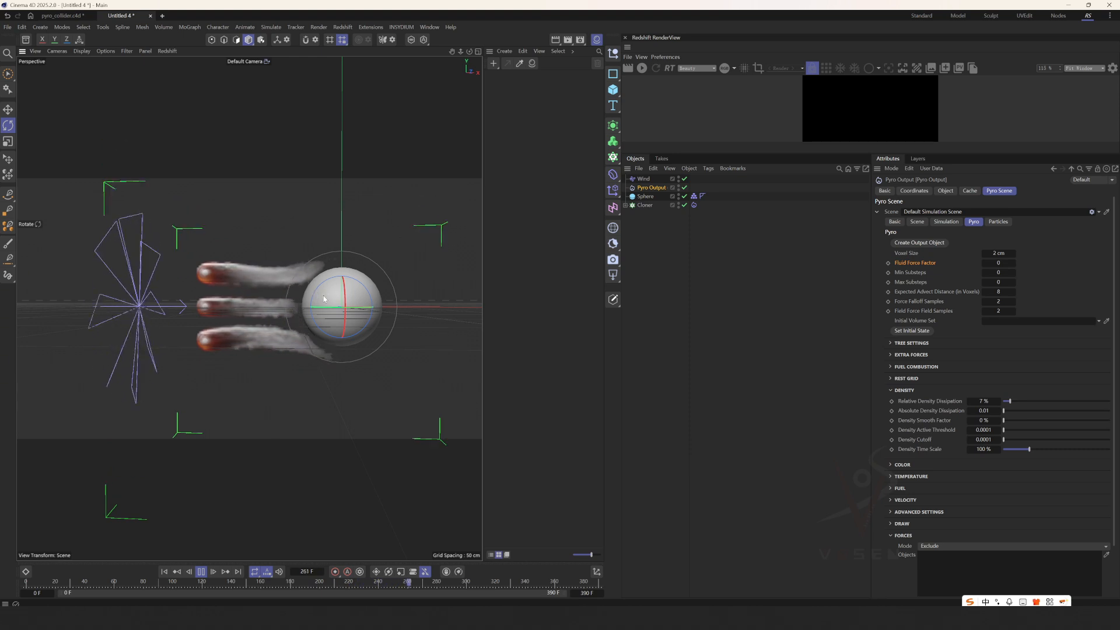
Move the collider sphere along X closer to the emitter spheres during playback, and pause to inspect the smoke flowing around it.
left_click(360, 301)
key("e")
left_click(649, 197)
key("e")
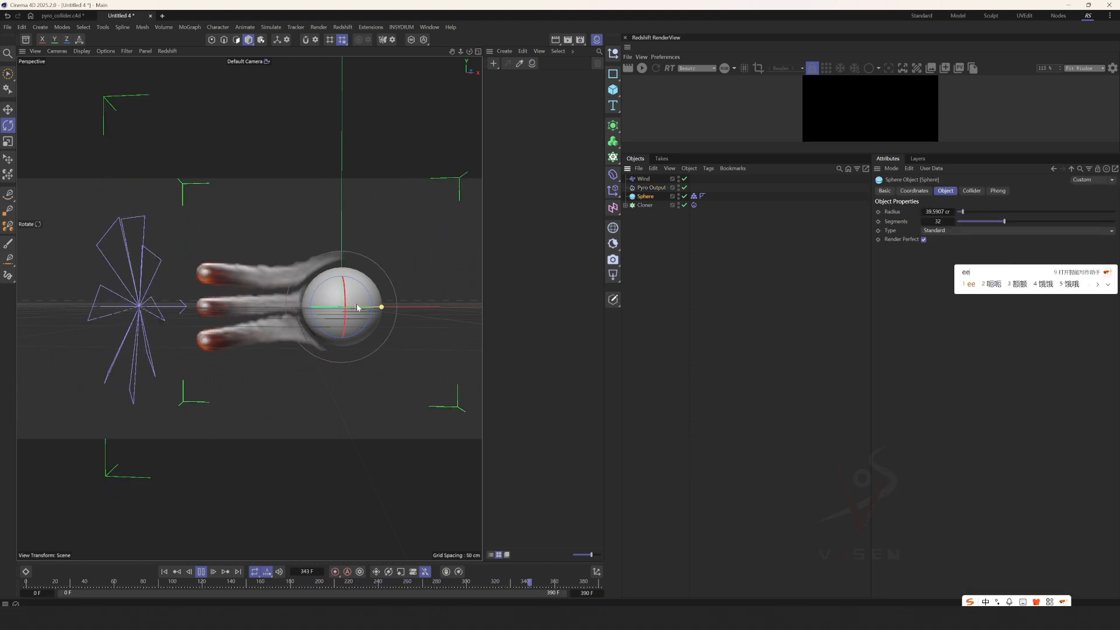
key("shift")
key("e")
left_click_drag(348, 313, 375, 302, "alt")
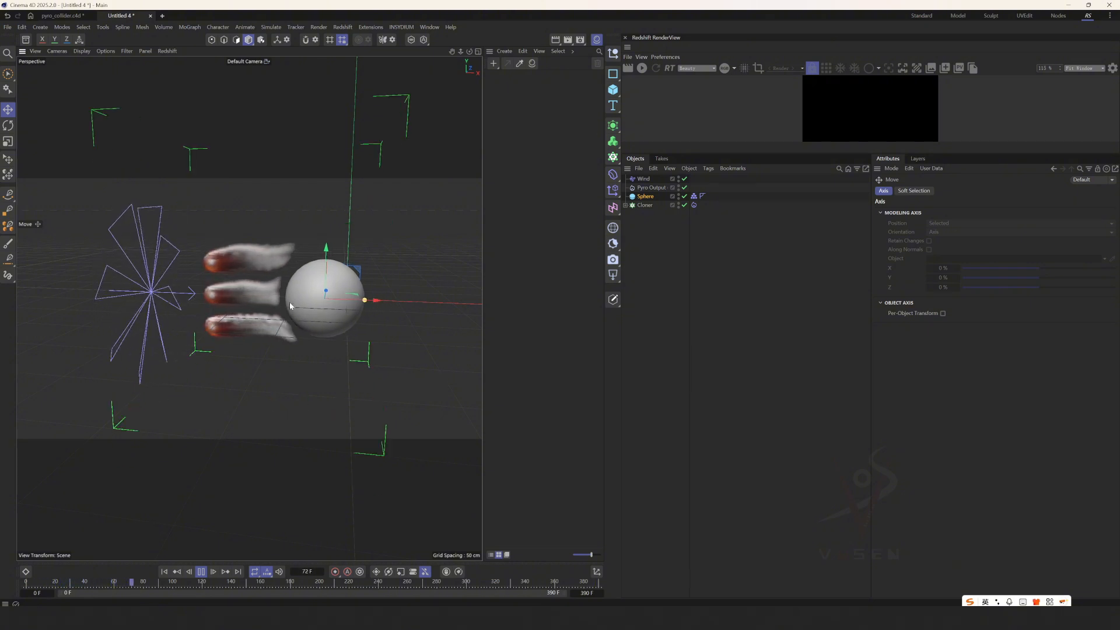
left_click_drag(252, 283, 268, 286, "alt")
right_click_drag(268, 287, 303, 287, "alt")
left_click_drag(303, 287, 318, 255, "alt")
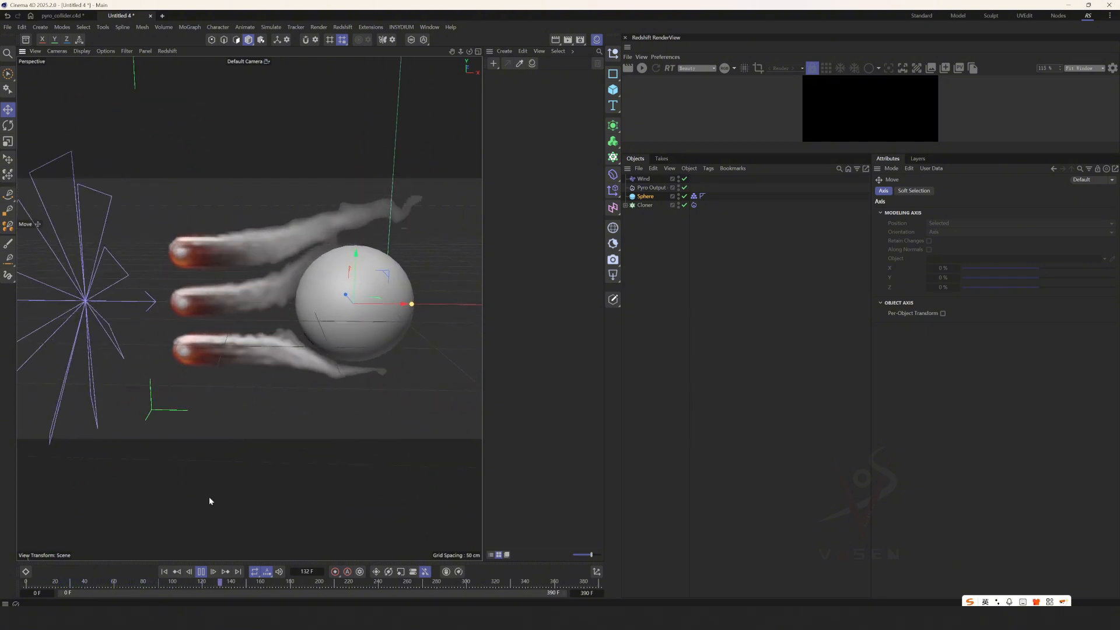
left_click(203, 575)
left_click_drag(236, 295, 270, 304, "alt")
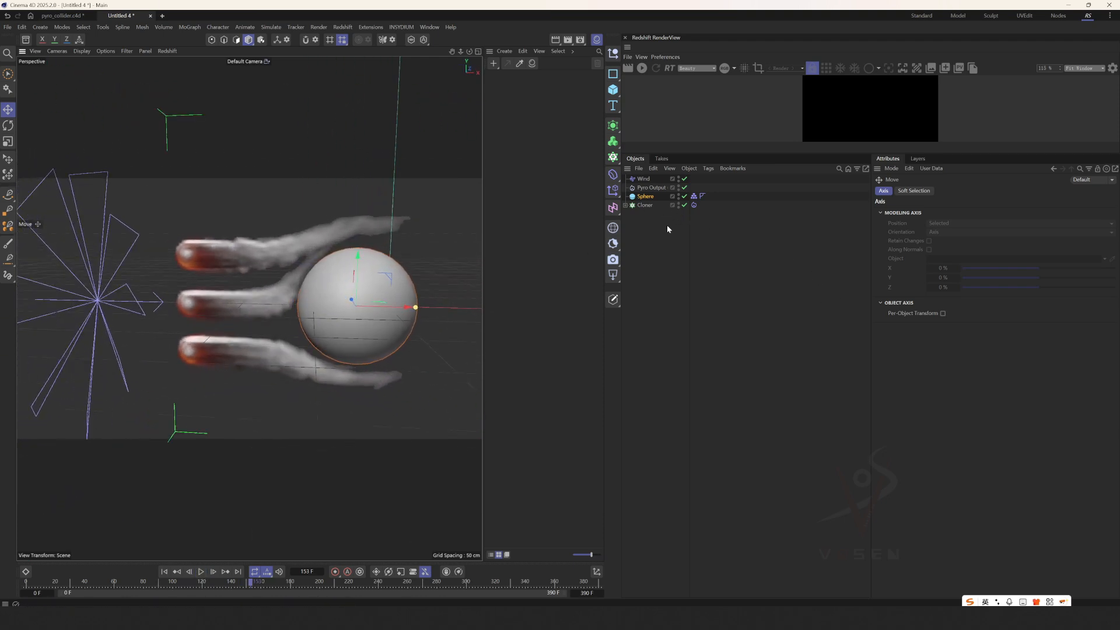
Set the turbulence Strength to 0 in the extra forces of the Pyro Output's pyro scene.
left_click(650, 188)
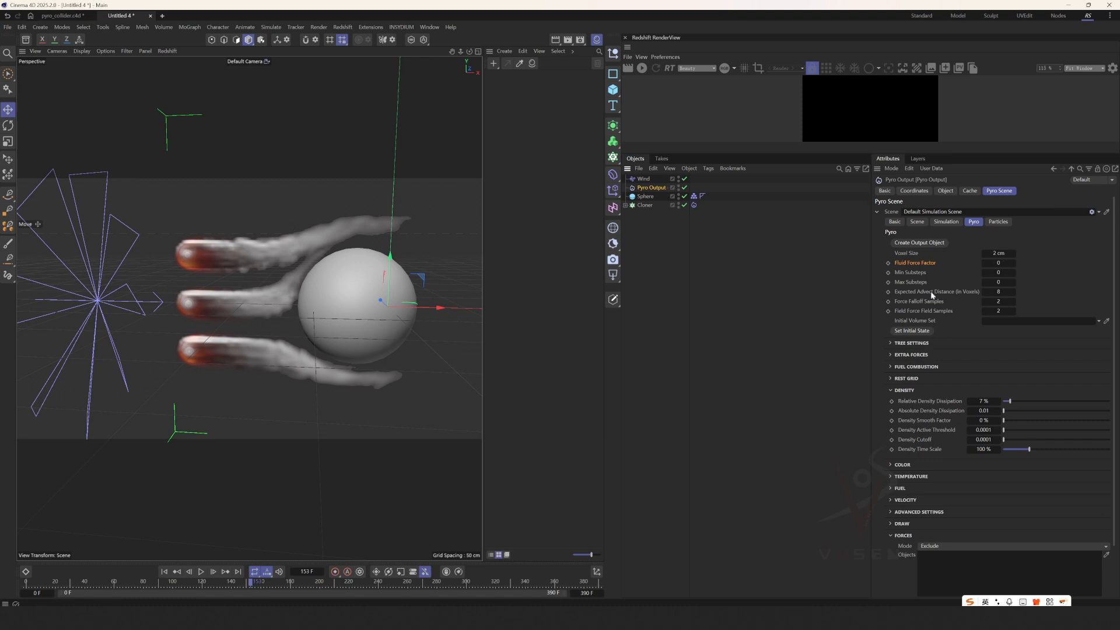
scroll(918, 344, "down", 3)
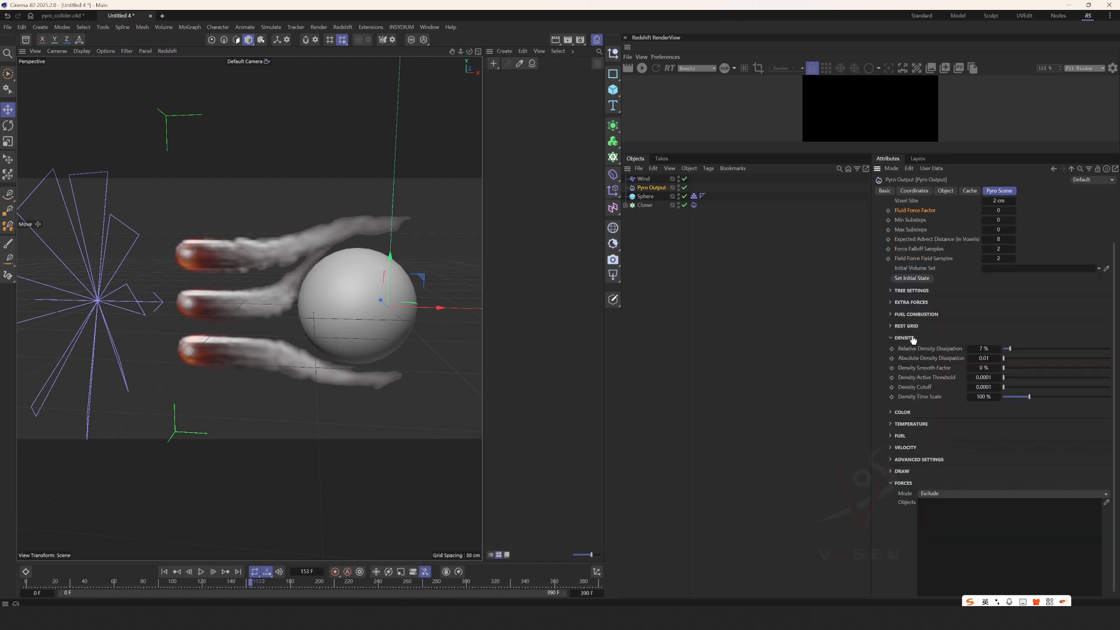
left_click(920, 303)
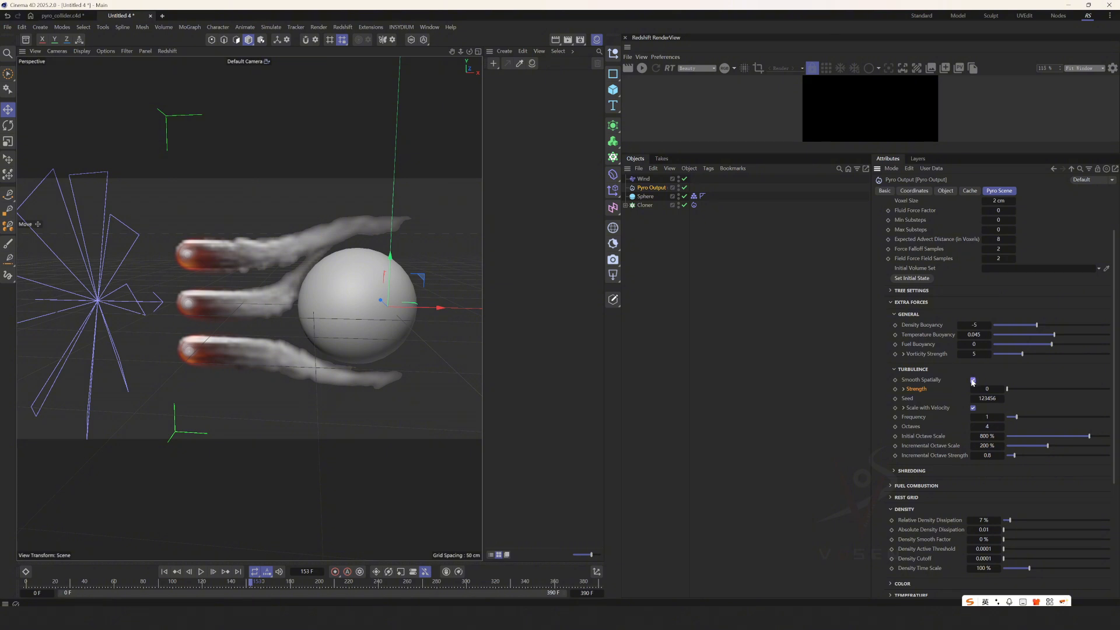
Check the noise settings of the Cloner's Pyro Emitter tag and replay the simulation from the first frame.
left_click(694, 205)
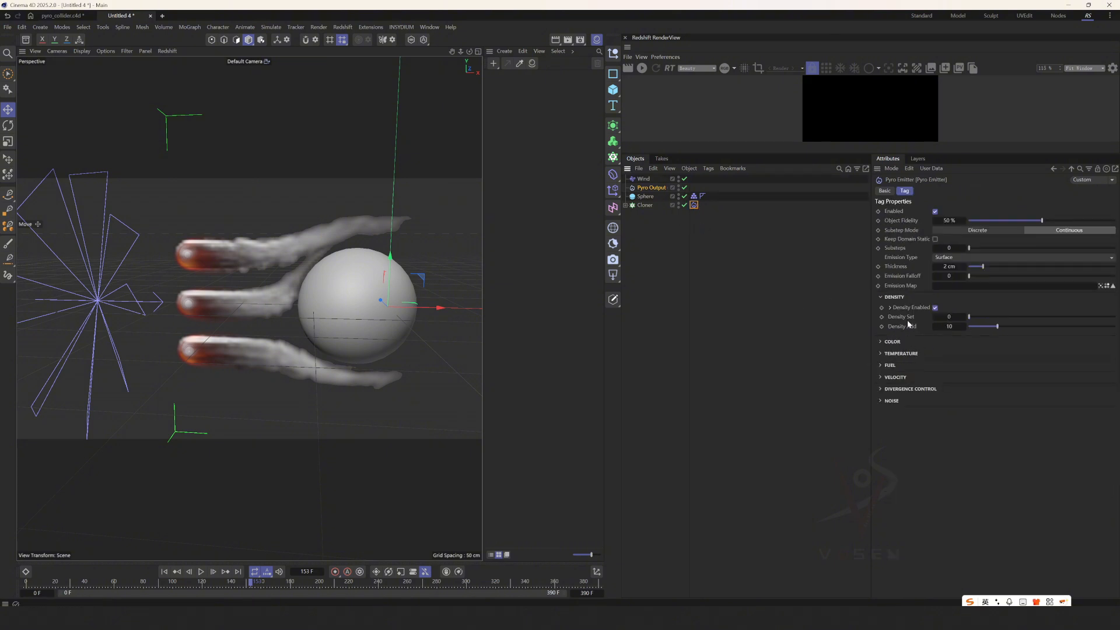
left_click(892, 402)
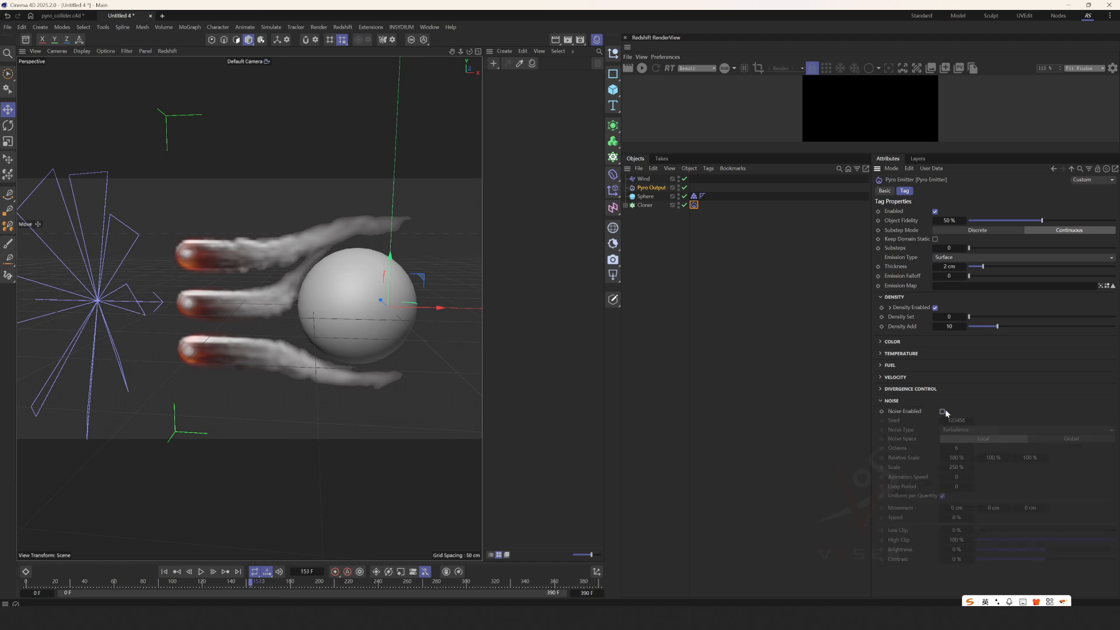
left_click(164, 572)
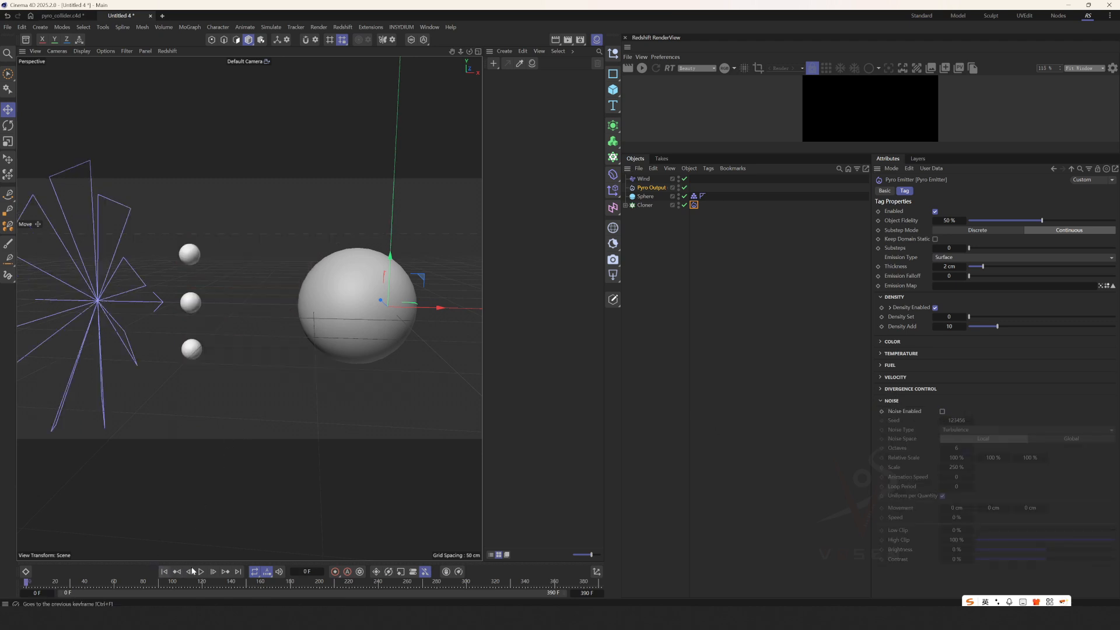
left_click(202, 571)
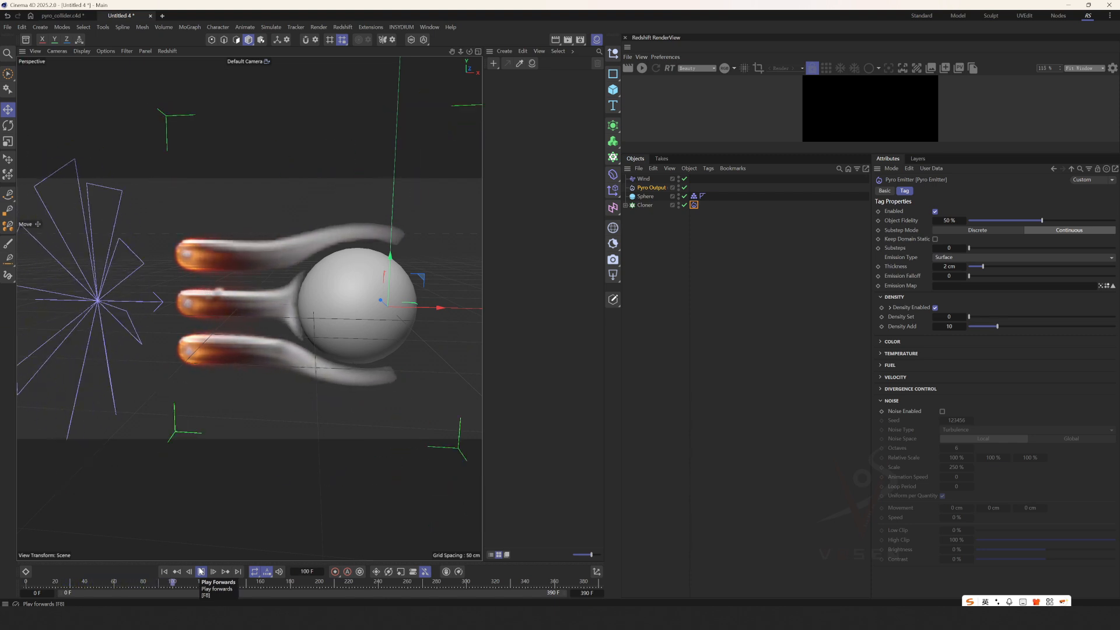
Rewind the simulation and try a radius of 20 cm on the collider sphere.
left_click_drag(246, 478, 180, 471, "alt")
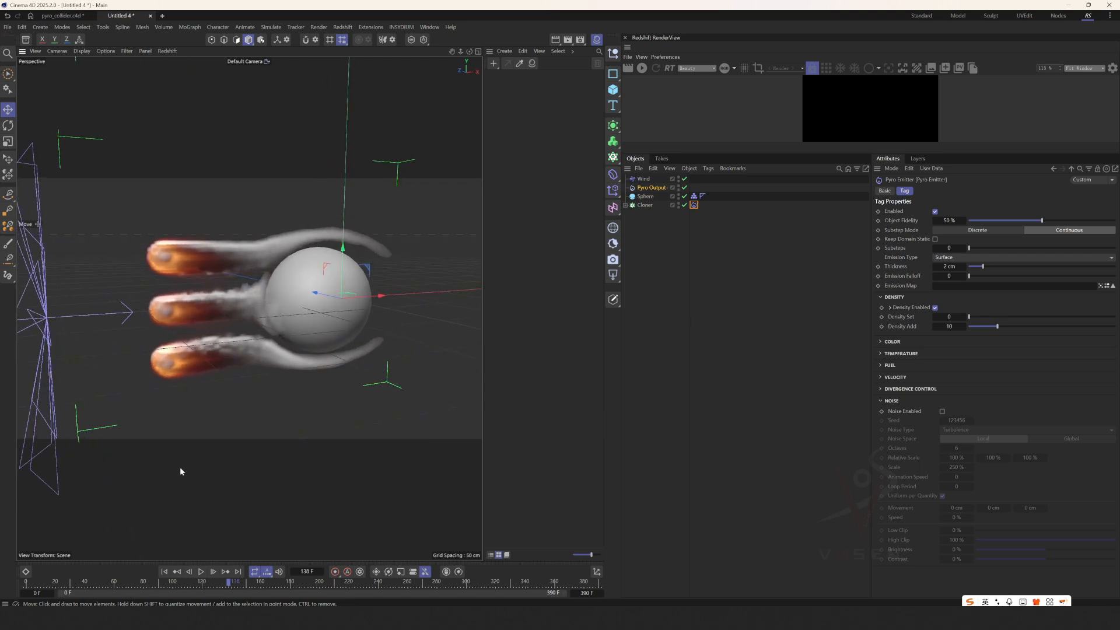
left_click(164, 572)
left_click(645, 198)
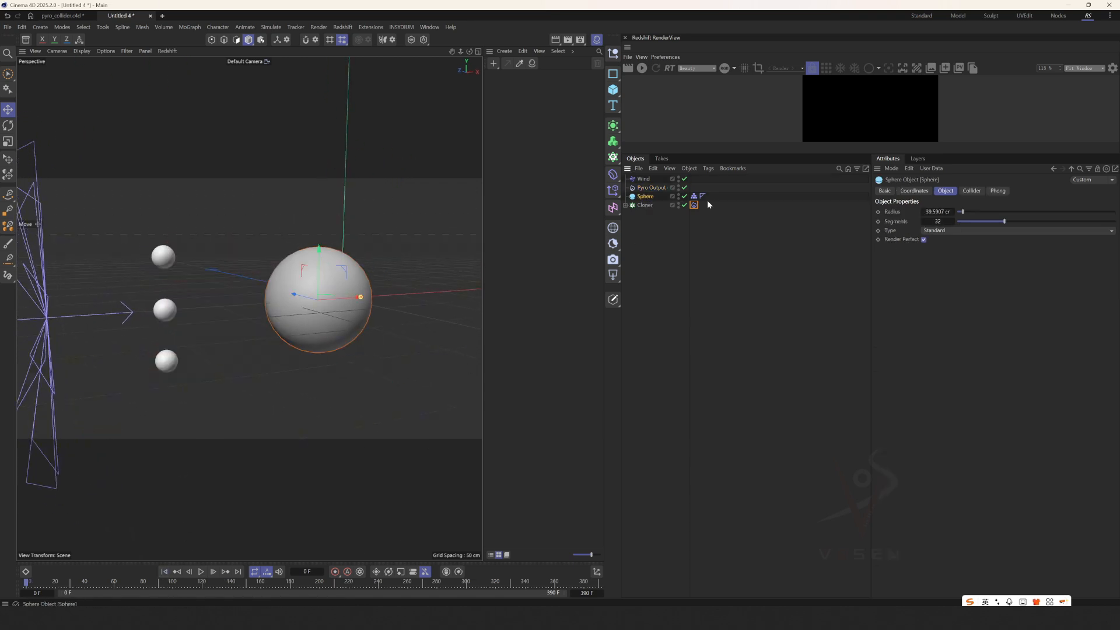
left_click(939, 212)
type("20")
key("Return")
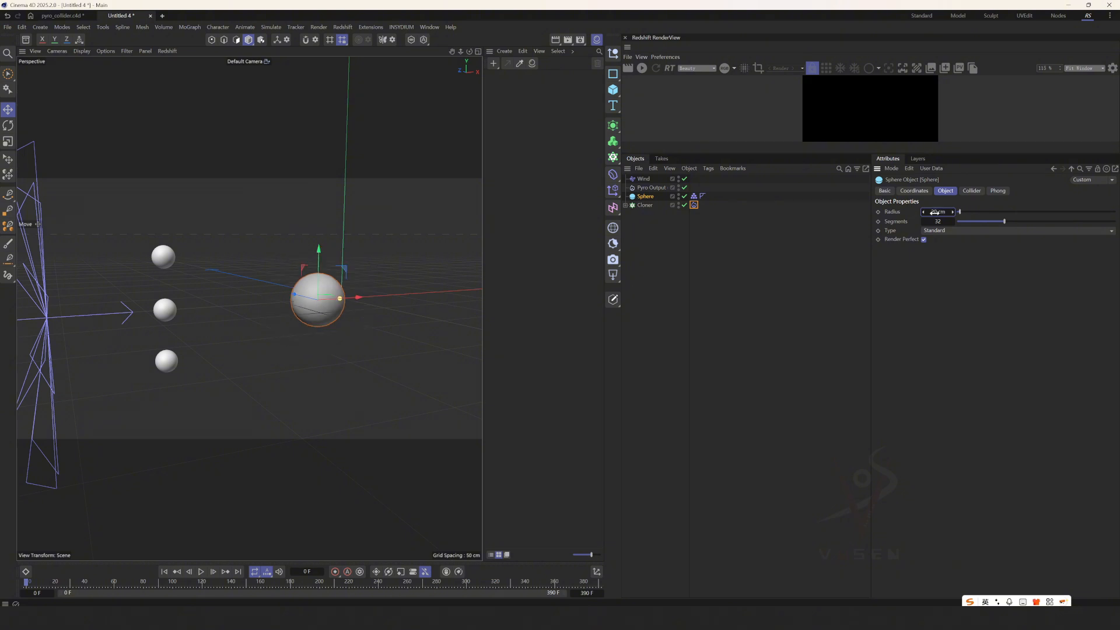
key("ctrl+z")
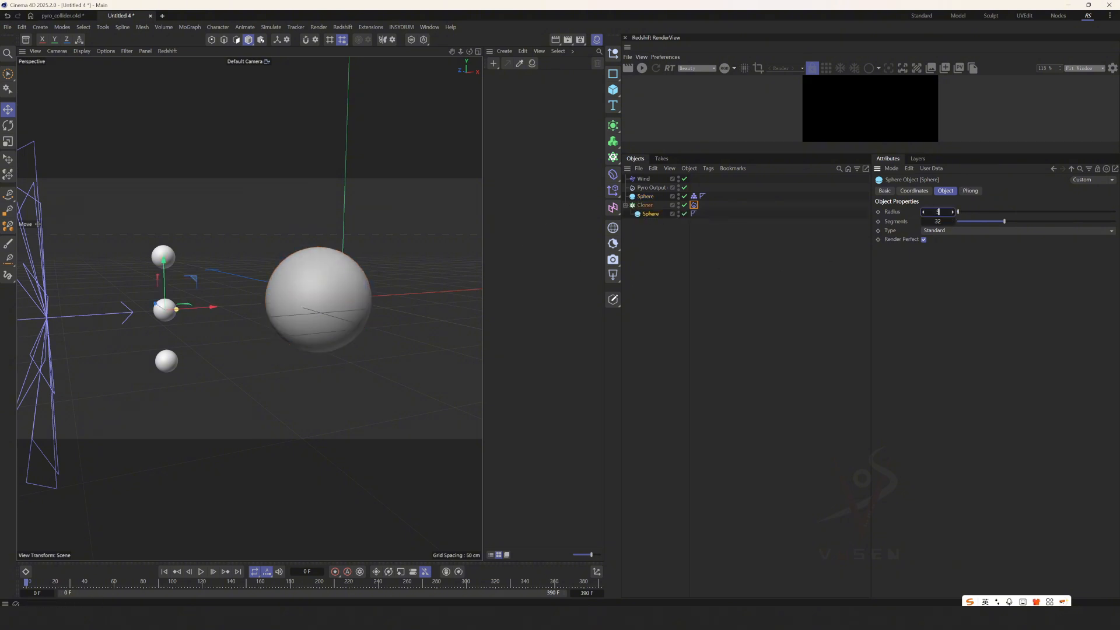
Show the settings of the Cloner's Pyro Emitter tag and replay the simulation to check the smoke around the collider.
left_click(695, 205)
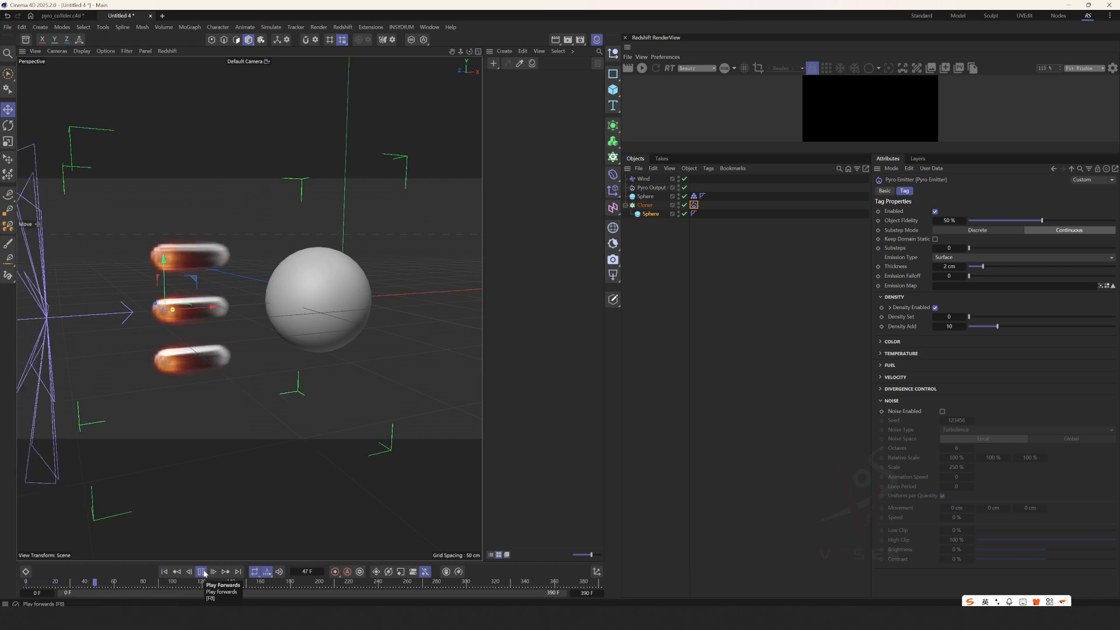
left_click_drag(313, 307, 245, 312, "alt")
scroll(254, 311, "down", 5)
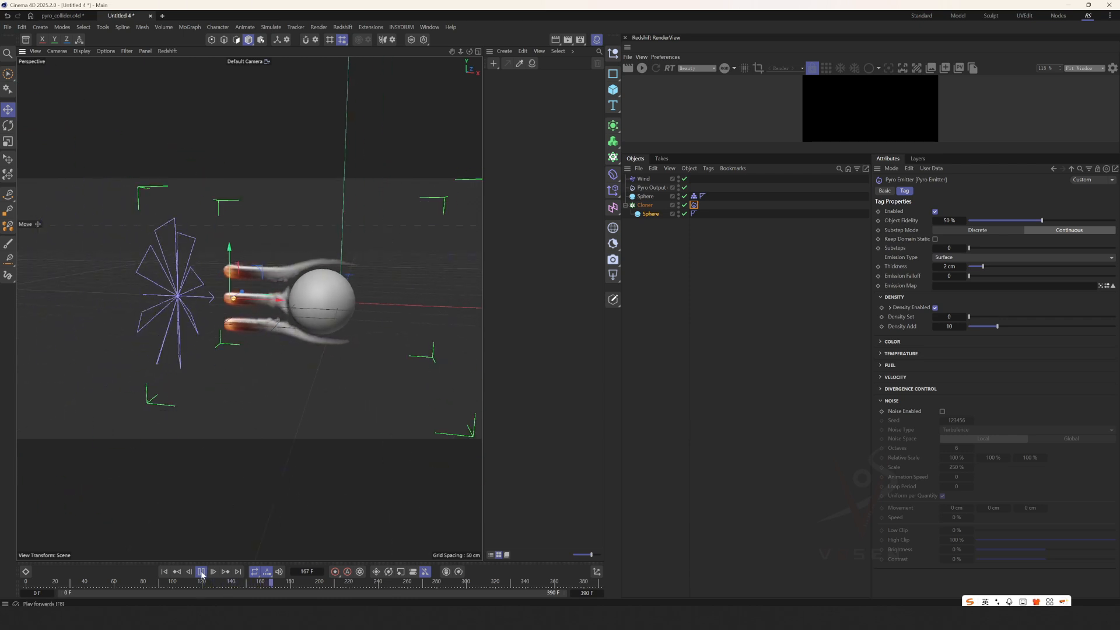
Rewind and try to scale up the collider sphere together with the source sphere inside the Cloner.
left_click(165, 572)
left_click(337, 315)
left_click_drag(336, 315, 330, 312, "alt")
left_click(223, 300)
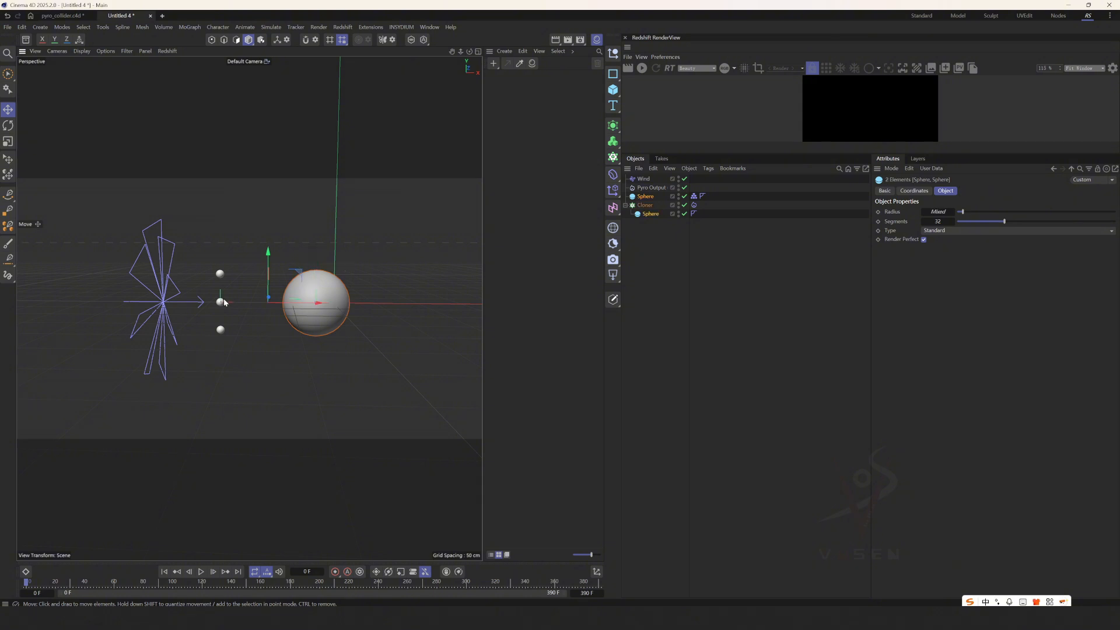
key("t")
left_click_drag(158, 339, 416, 300)
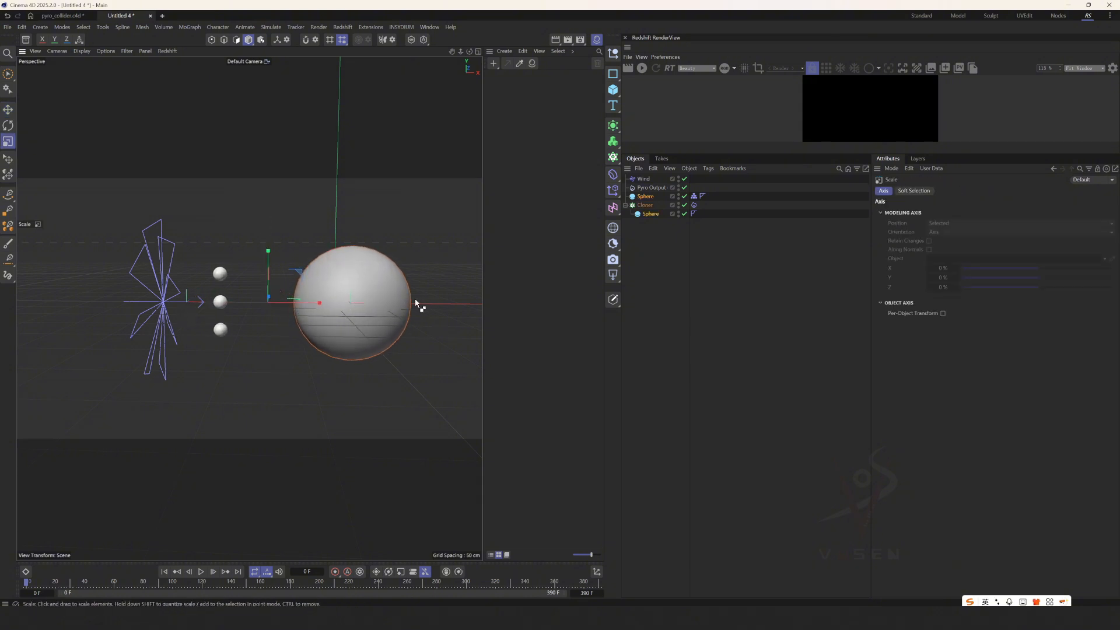
key("ctrl+z")
Scale up the collider sphere and the Cloner together, bringing the collider's radius to about 100 cm.
left_click(645, 196, "ctrl")
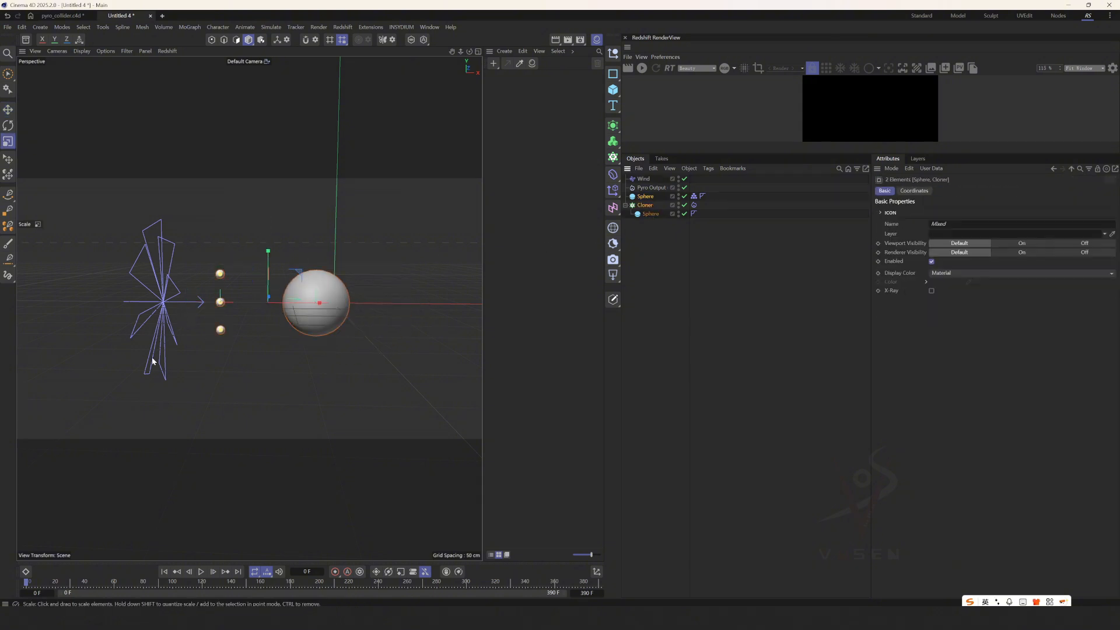
left_click_drag(151, 362, 312, 291)
key("e")
scroll(119, 365, "down", 7)
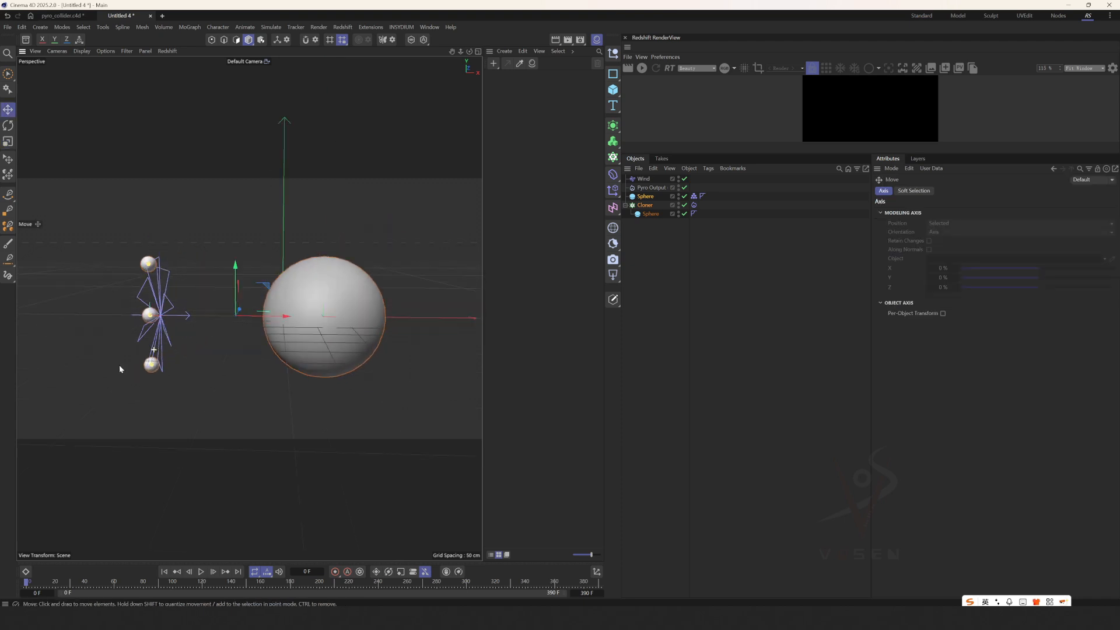
Add a 200 cm cube as a size reference against the collider sphere, and delete it.
left_click(612, 89)
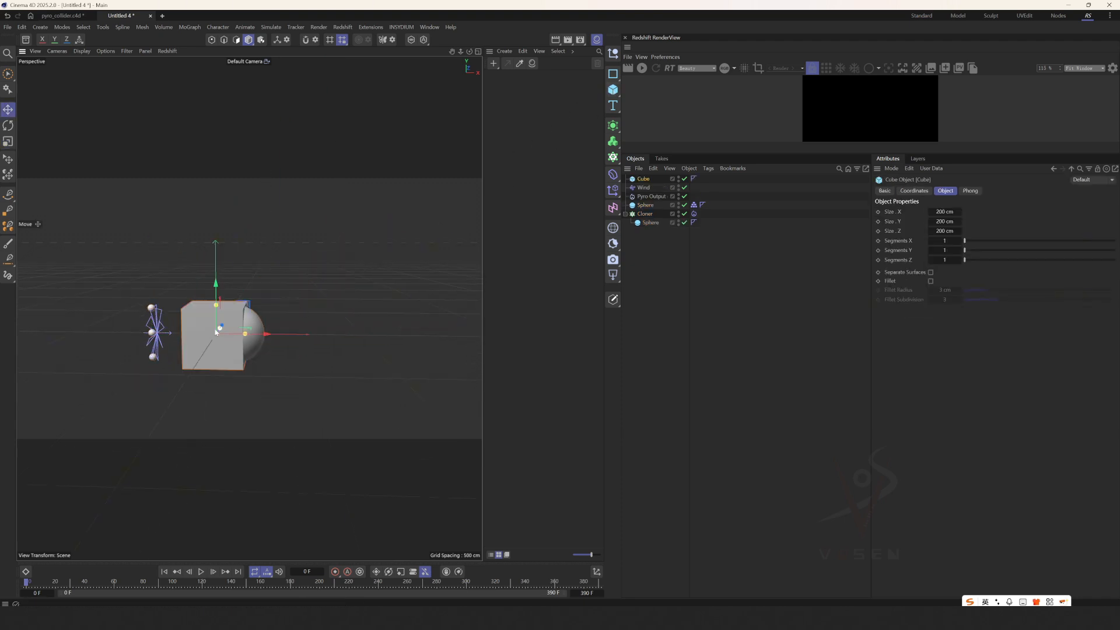
scroll(215, 333, "up", 4)
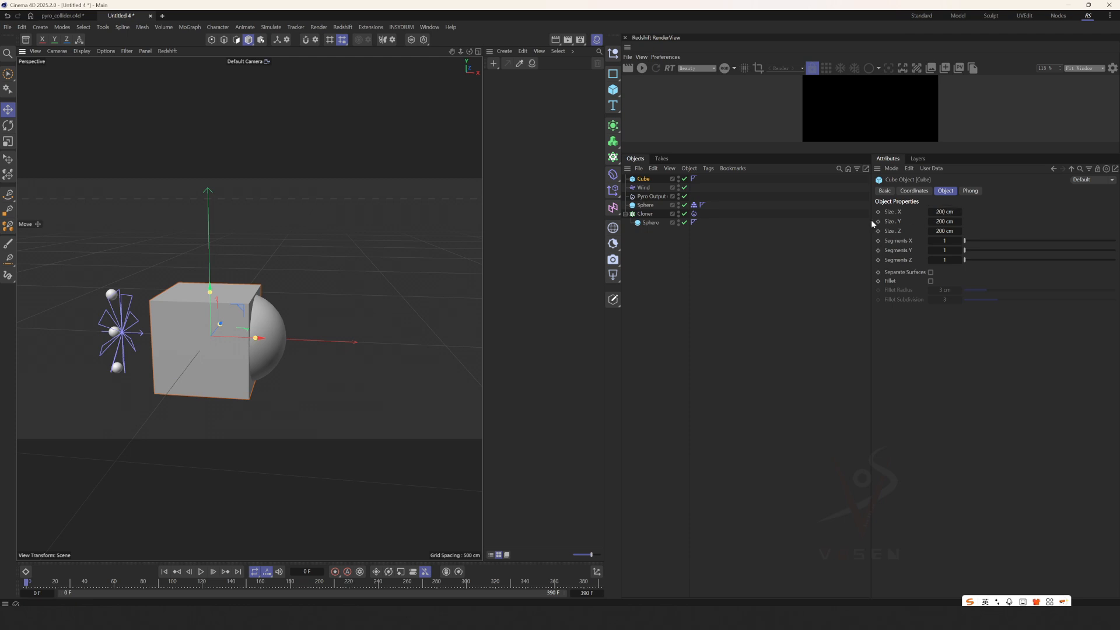
mouse_move(246, 342)
left_mouse_down()
mouse_move(262, 342)
mouse_move(245, 339)
left_mouse_up()
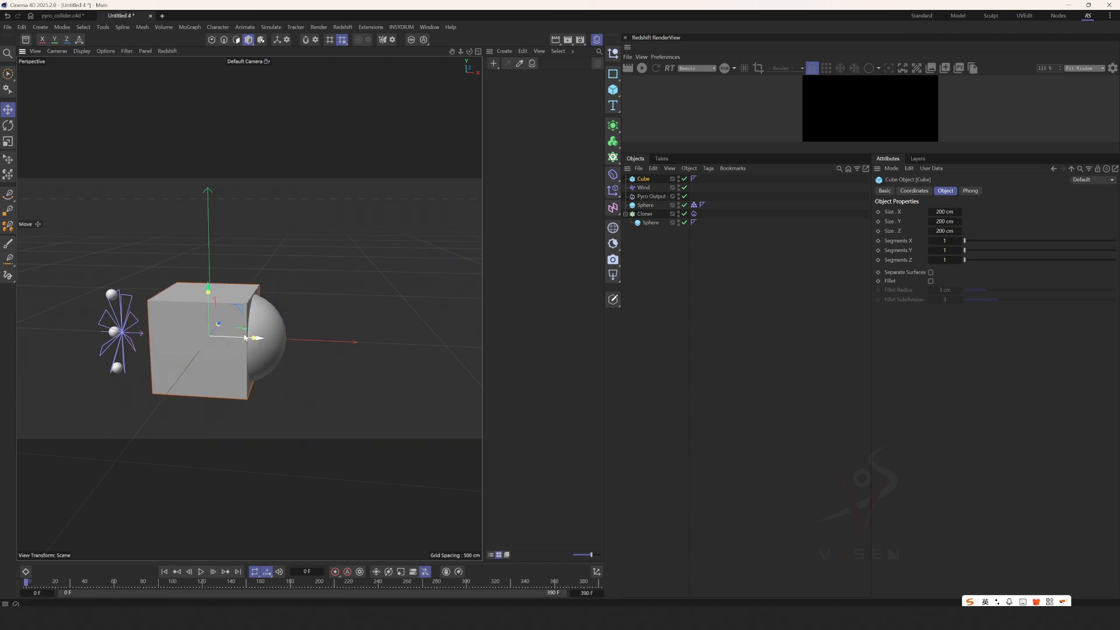
key("Delete")
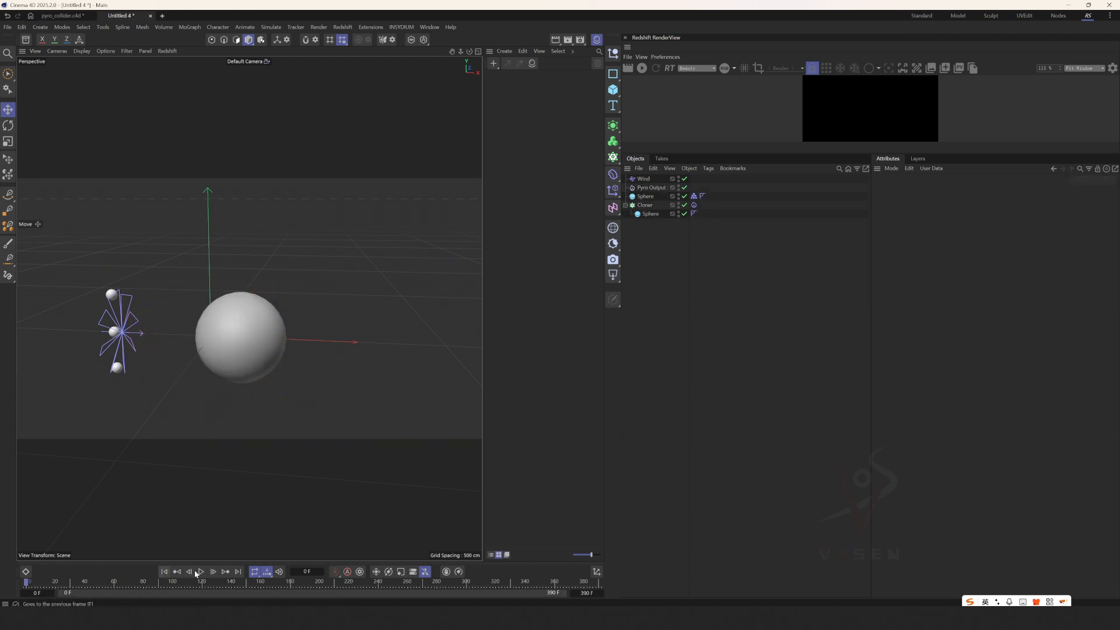
Play the simulation and check how far the smoke reaches towards the enlarged collider sphere.
middle_click_drag(204, 356, 253, 338, "alt")
scroll(263, 332, "up", 3)
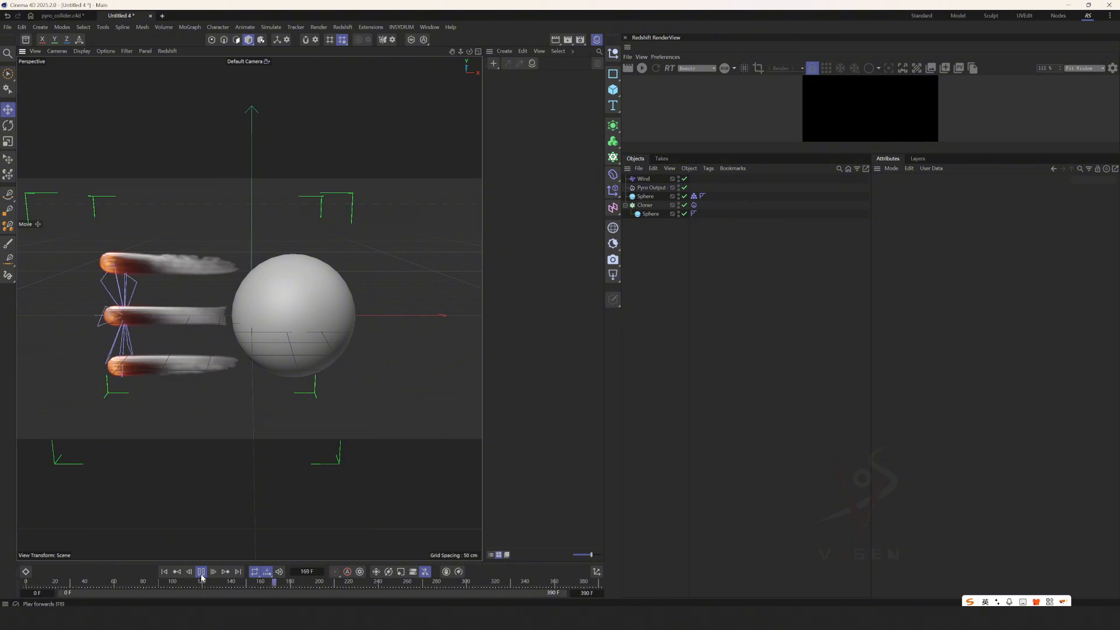
mouse_move(189, 274)
left_mouse_down("alt")
mouse_move(212, 264)
mouse_move(185, 280)
mouse_move(216, 282)
mouse_move(192, 276)
left_mouse_up("alt")
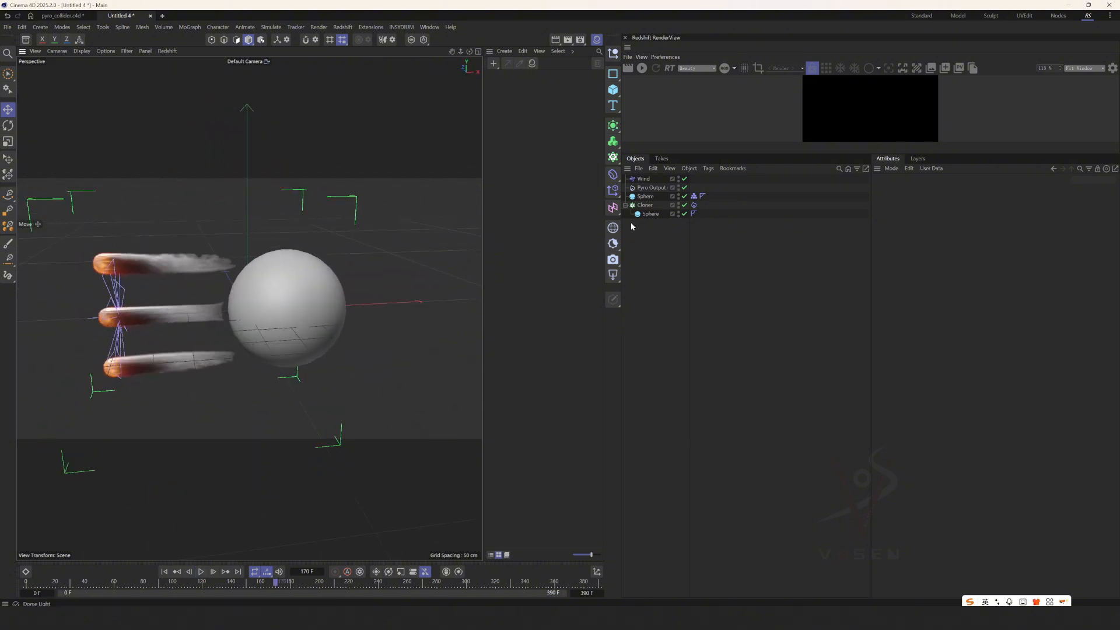
Set Relative Density Dissipation to 3% in the Pyro Output's pyro scene and replay the simulation from the first frame.
left_click(652, 187)
left_click(908, 357)
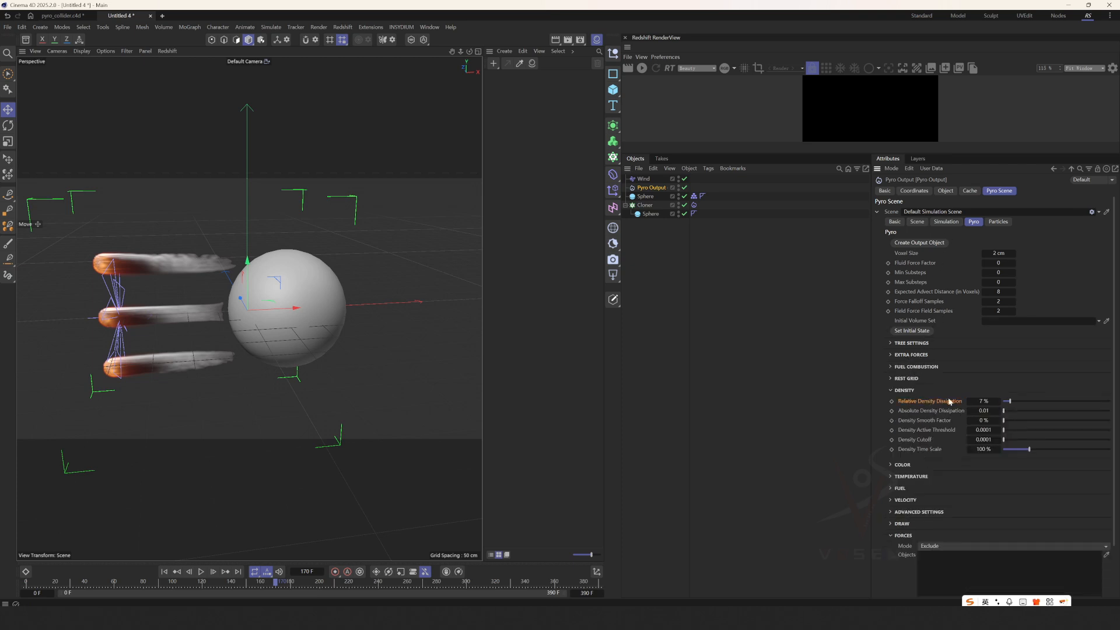
type("3")
key("Return")
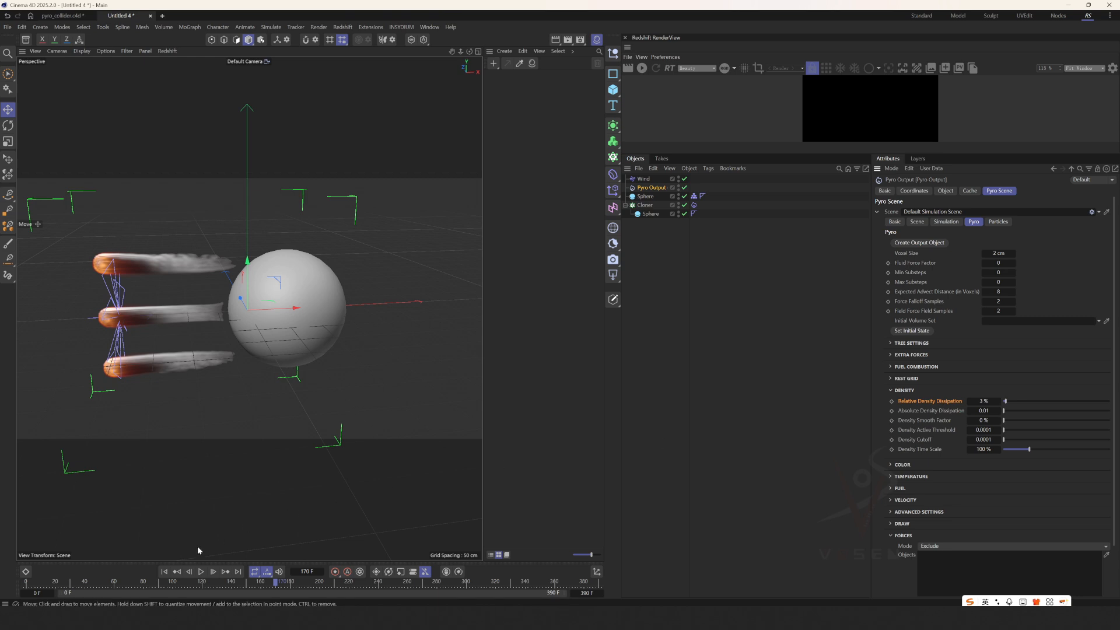
left_click(169, 573)
left_click(200, 572)
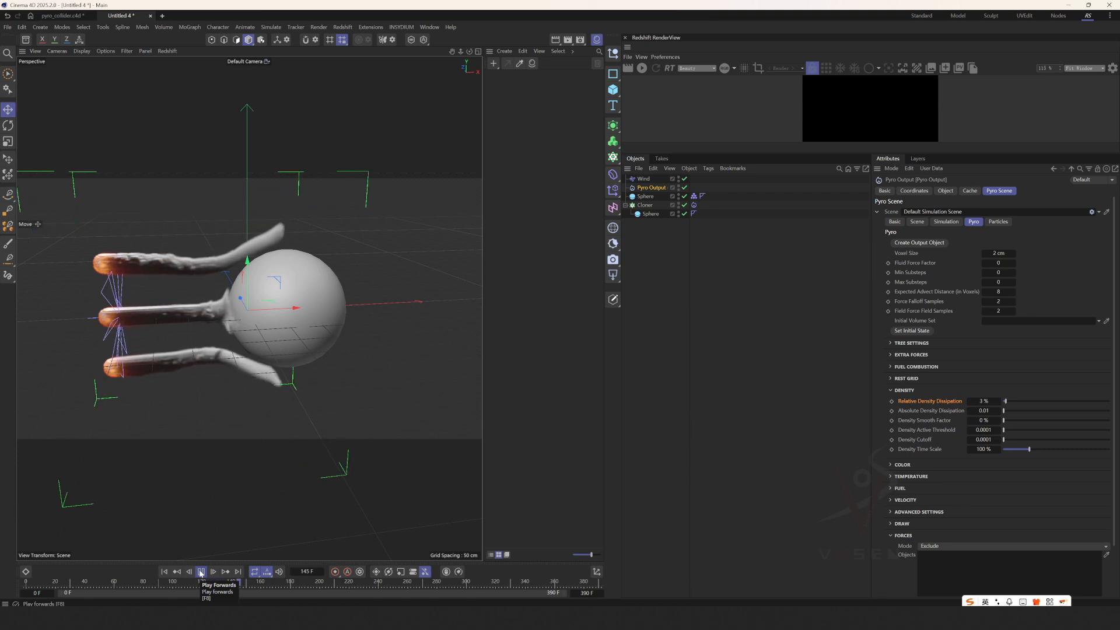
Pause the playback and examine the smoke wrapping around the collider sphere from several close angles.
left_click_drag(243, 322, 238, 411, "alt")
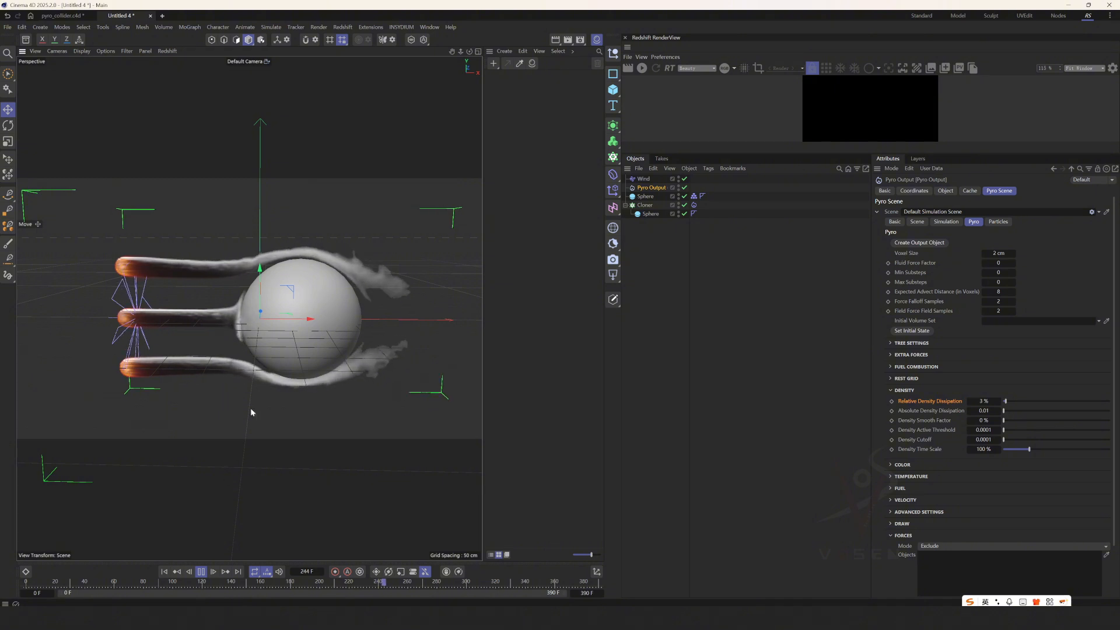
left_click(203, 574)
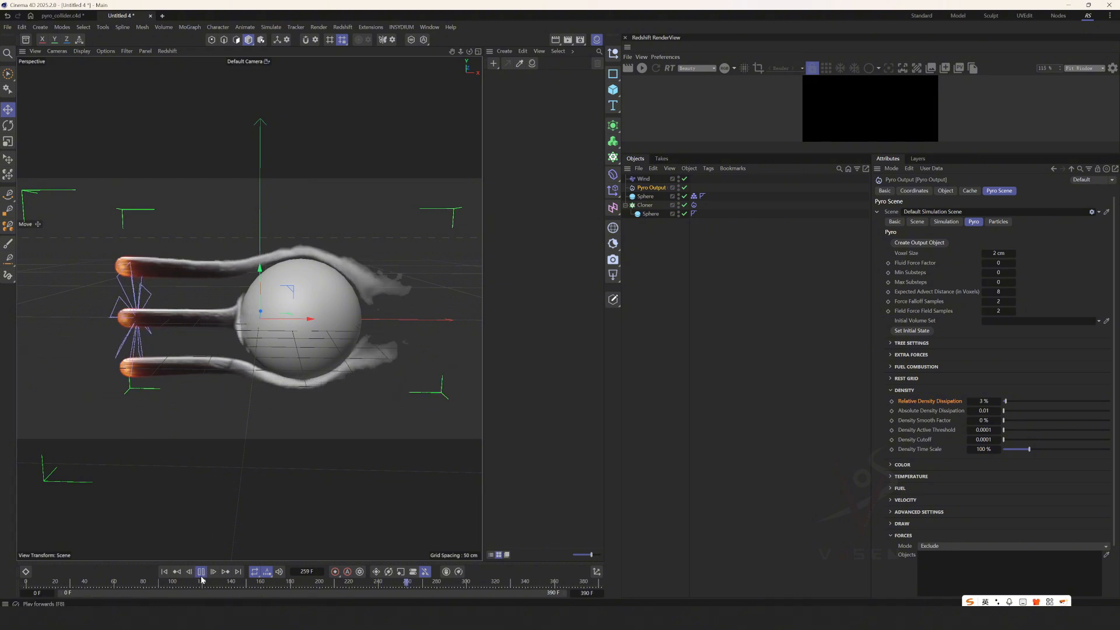
left_click(201, 572)
left_click_drag(262, 333, 270, 263, "alt")
scroll(292, 333, "up", 4)
left_click(272, 265)
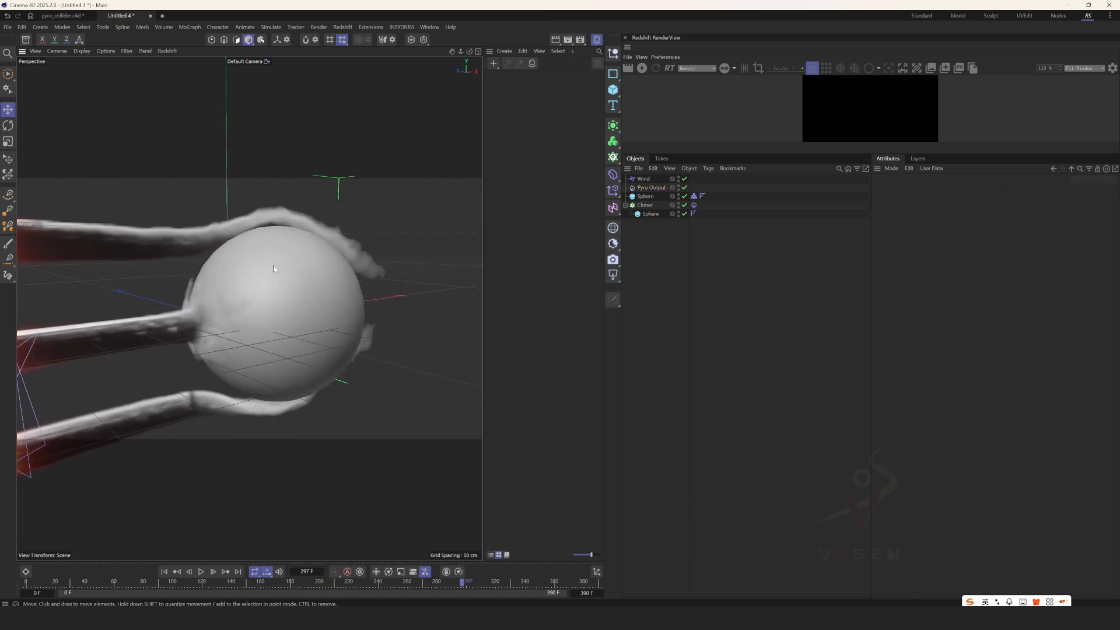
left_click_drag(275, 338, 179, 546, "alt")
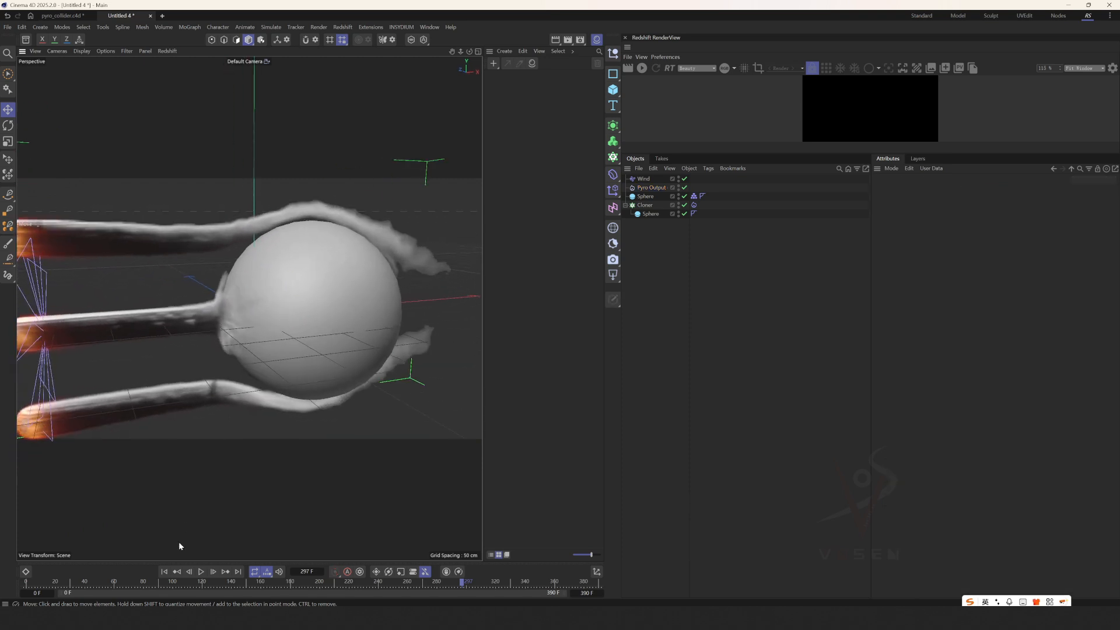
Rewind to the first frame and add a Pyro Fuel tag to the collider sphere.
left_click(166, 572)
left_click(260, 285)
left_click_drag(292, 303, 307, 283)
key("ctrl+z")
right_click(638, 197)
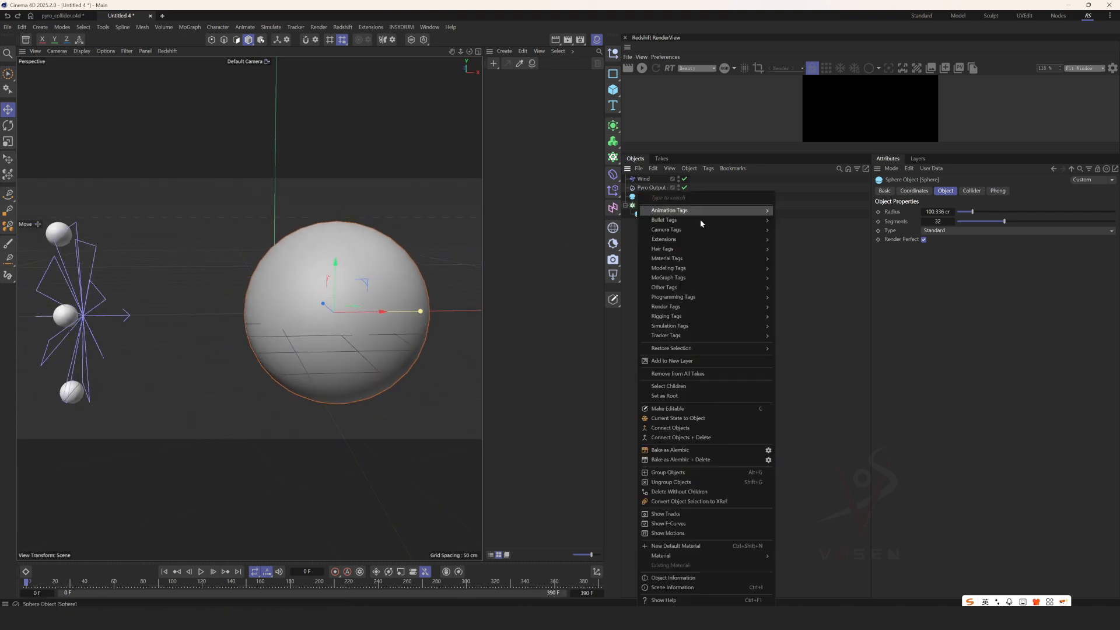
mouse_move(680, 327)
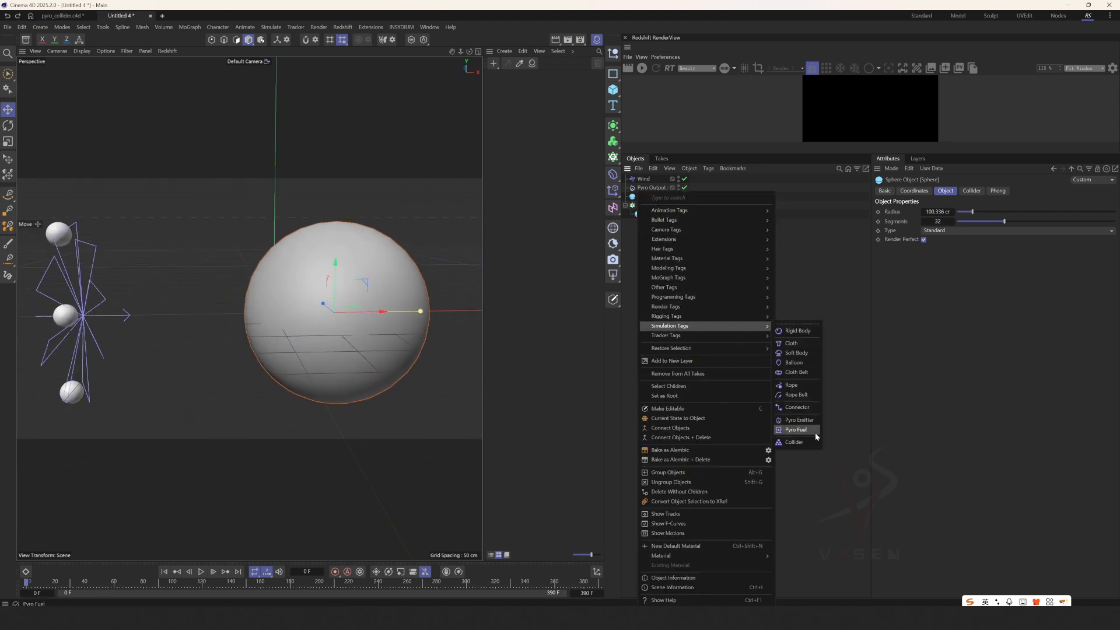
left_click(799, 429)
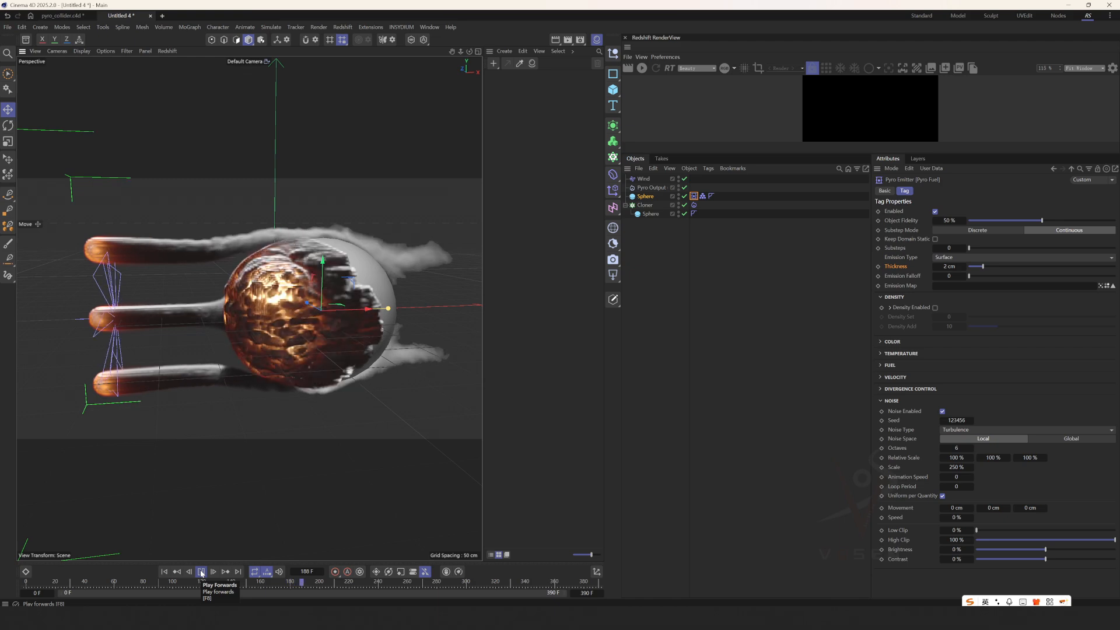
Examine the burning fuel simulation around the collider sphere during playback, and pause it.
left_click_drag(343, 313, 318, 316, "alt")
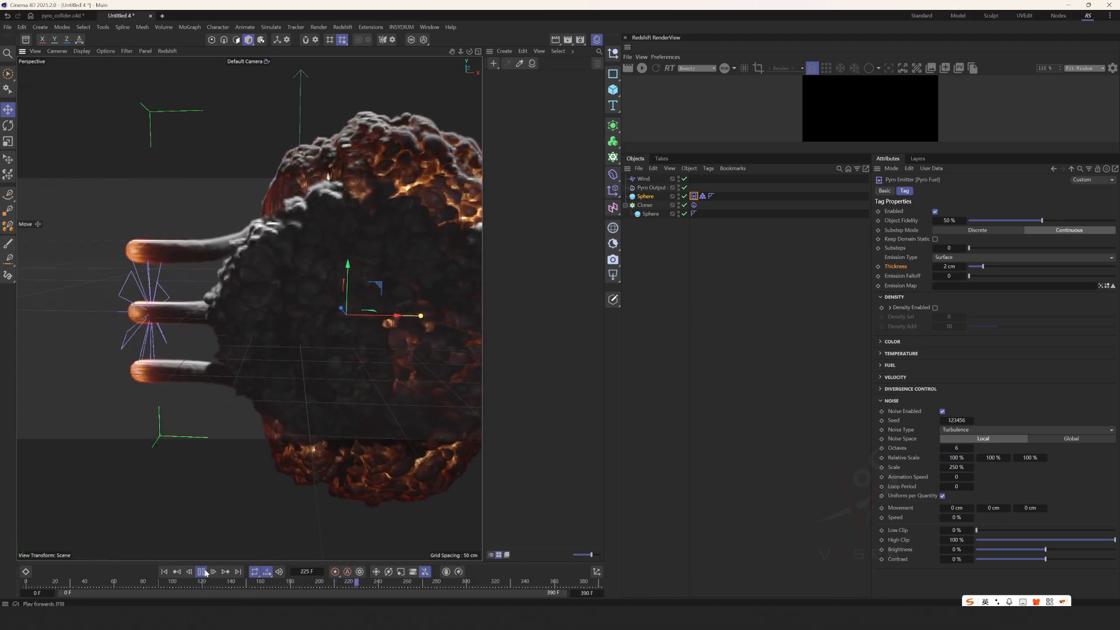
left_click(201, 572)
scroll(264, 273, "down", 3)
mouse_move(264, 273)
left_mouse_down("alt")
mouse_move(352, 281)
mouse_move(280, 287)
left_mouse_up("alt")
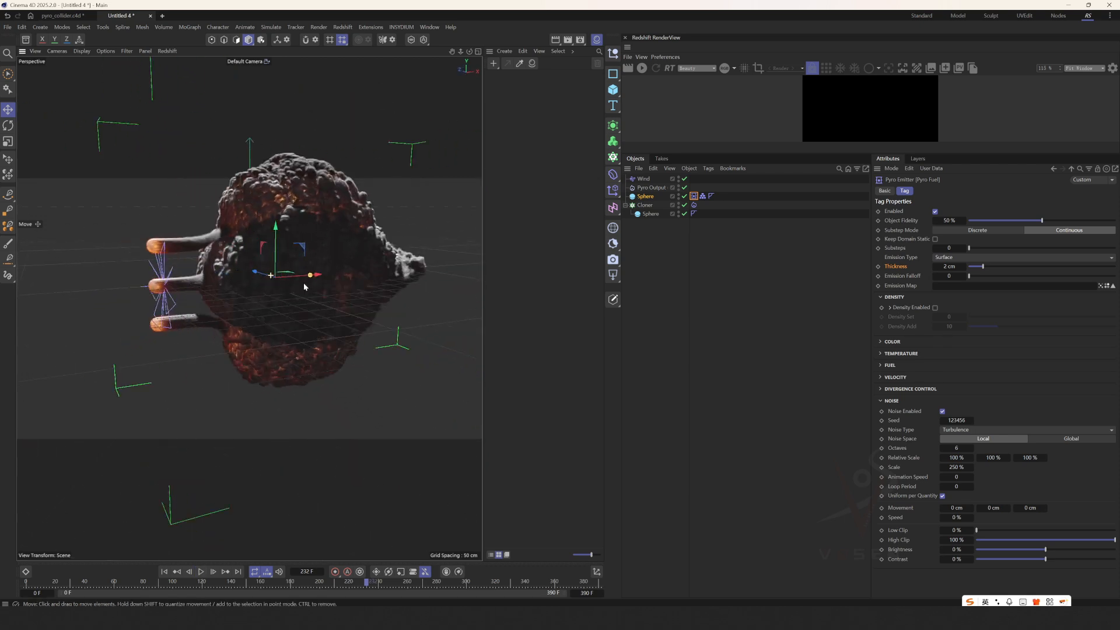
left_click(201, 572)
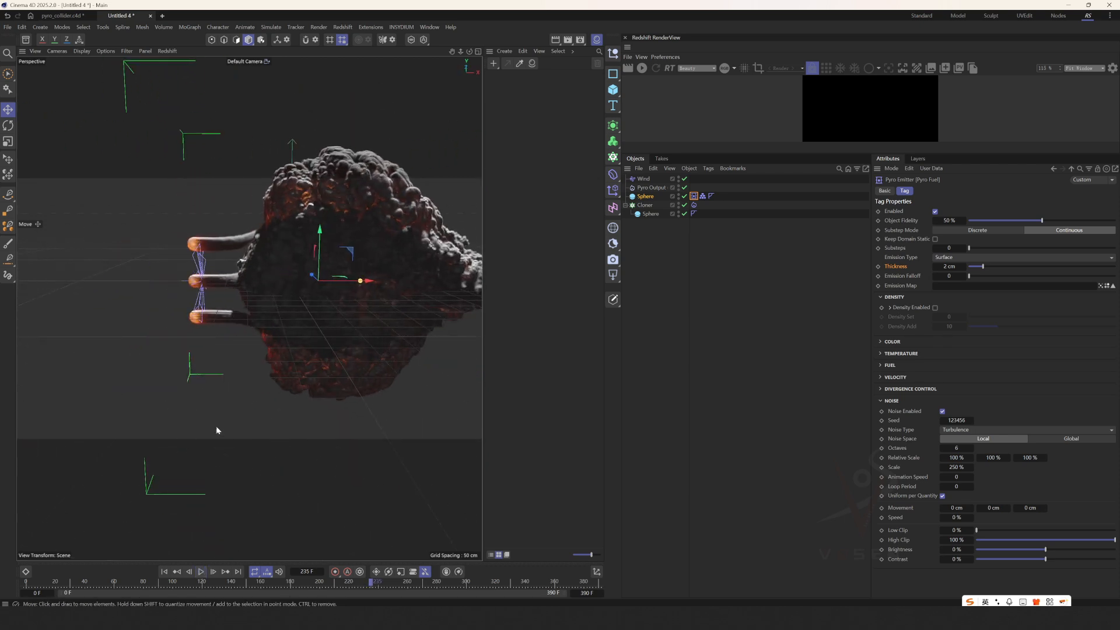
Rewind, set the Pyro Fuel tag's Thickness to 1 cm and Object Fidelity to 78%, and replay the simulation.
left_click(164, 572)
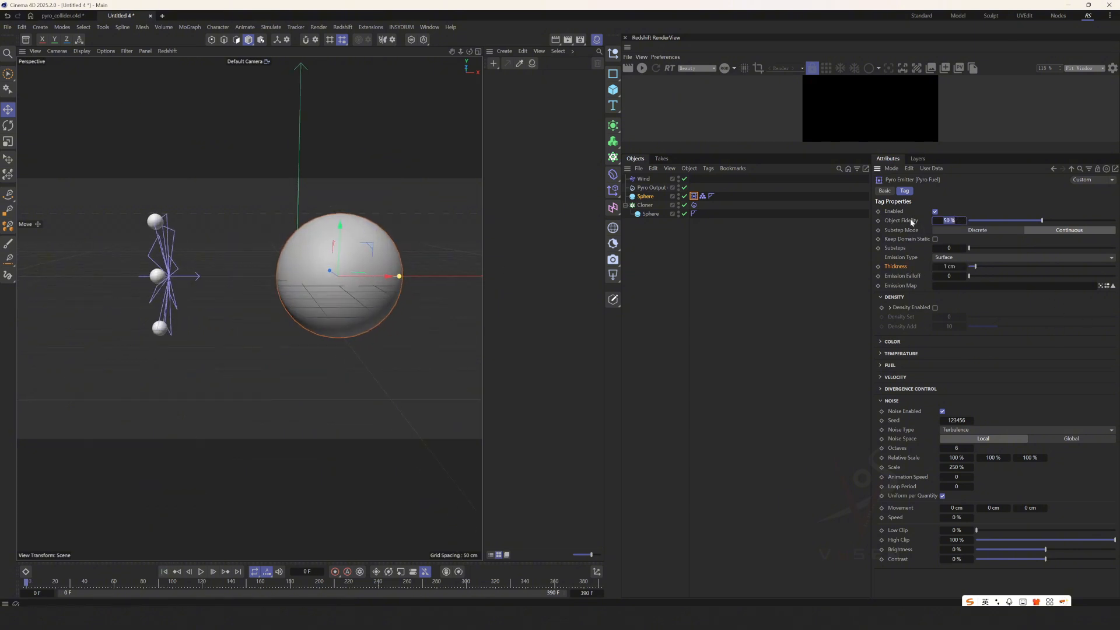
left_click(950, 220)
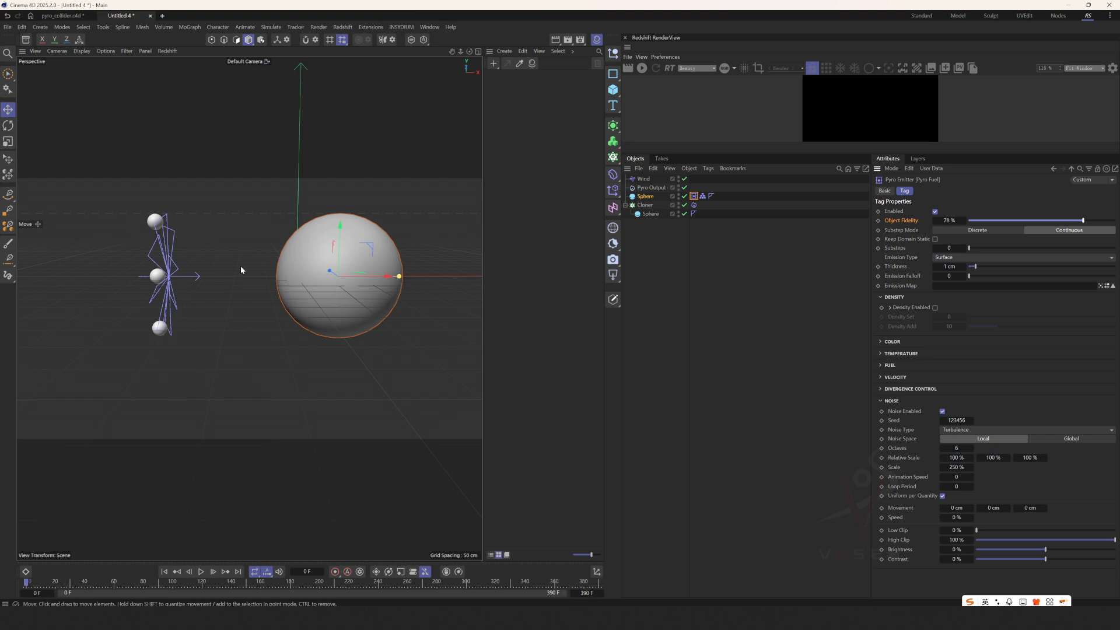
middle_click_drag(247, 293, 245, 309, "alt")
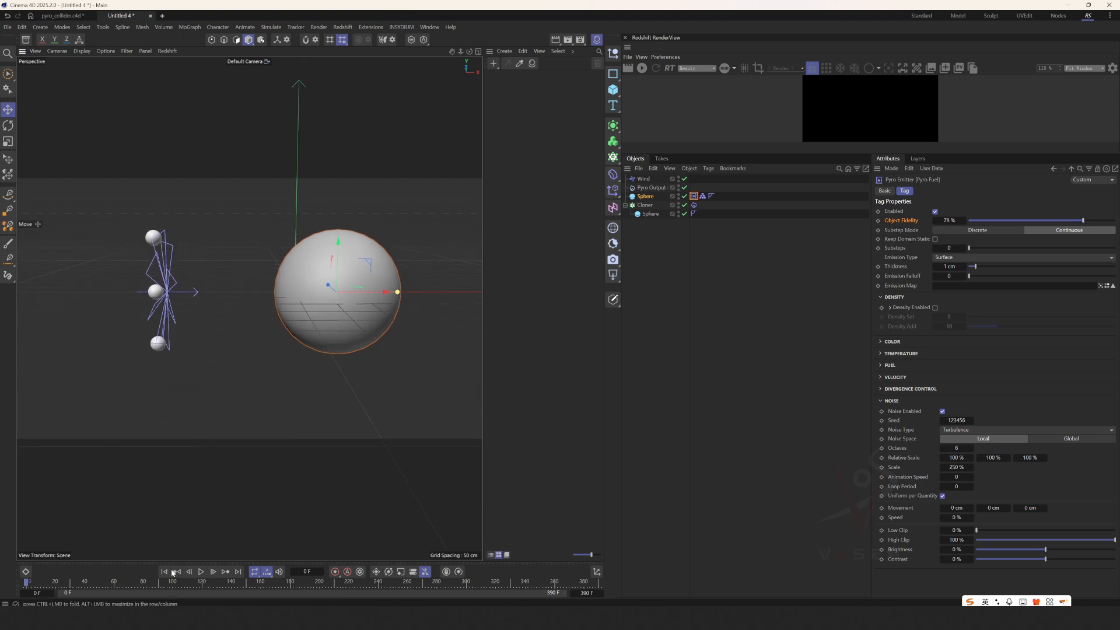
left_click(201, 571)
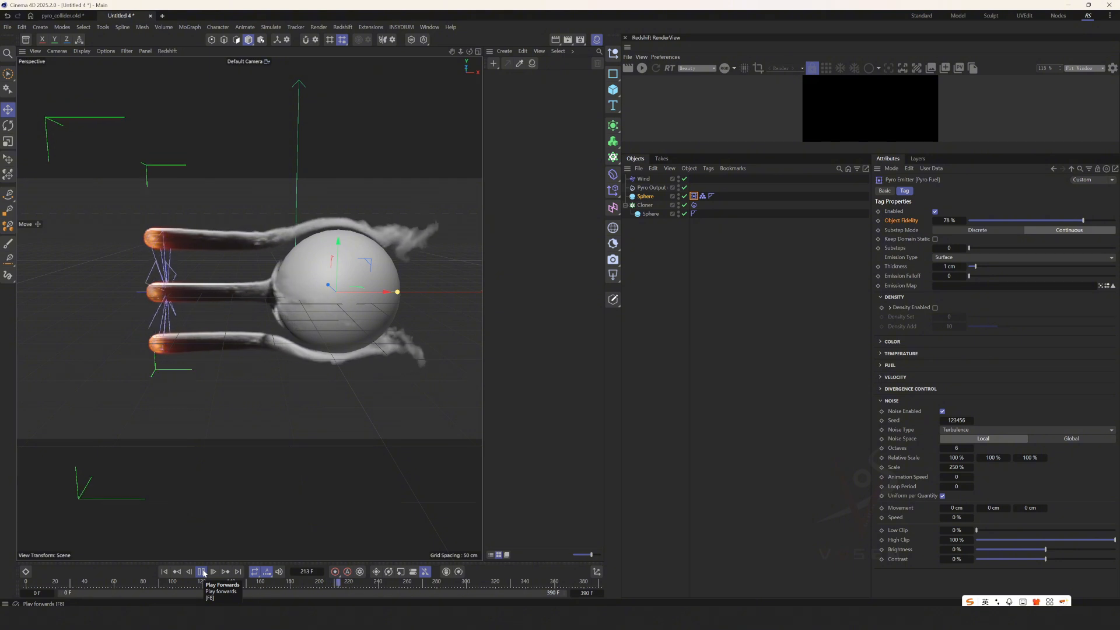
Pause to inspect the smoke on the collider, and reset the Pyro Fuel tag's Object Fidelity to 50%.
mouse_move(325, 282)
left_mouse_down("alt")
mouse_move(386, 290)
mouse_move(299, 291)
mouse_move(330, 295)
left_mouse_up("alt")
left_click(201, 572)
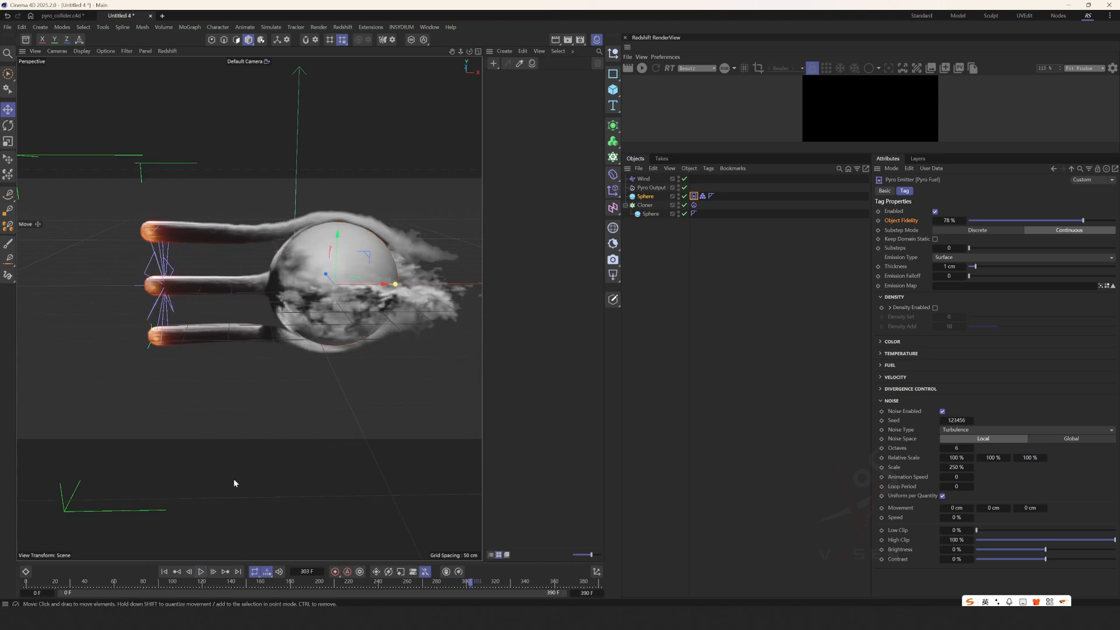
left_click_drag(264, 309, 227, 309, "alt")
scroll(289, 295, "up", 3)
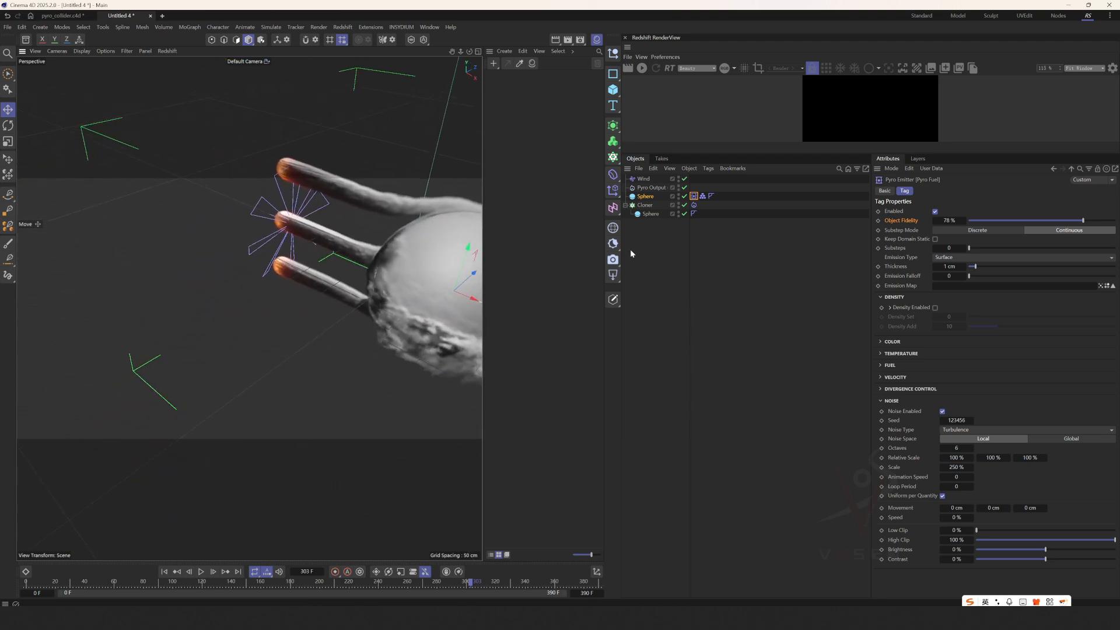
right_click(962, 221)
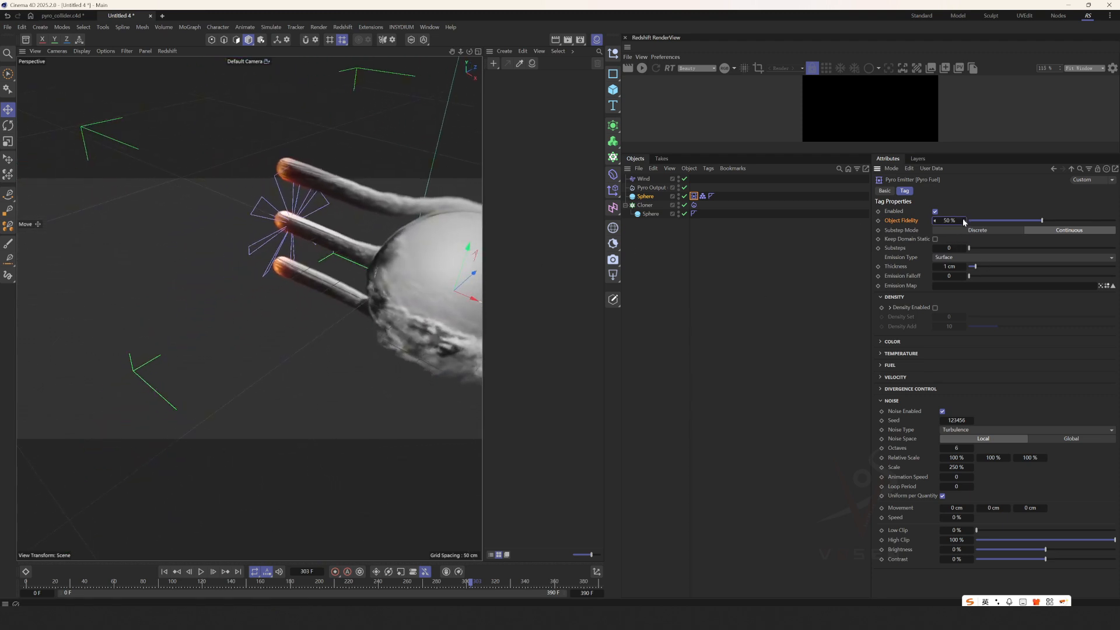
Replay the simulation from the first frame and examine the smoke around the collider sphere from several angles, pausing it.
left_click(165, 572)
left_click(201, 572)
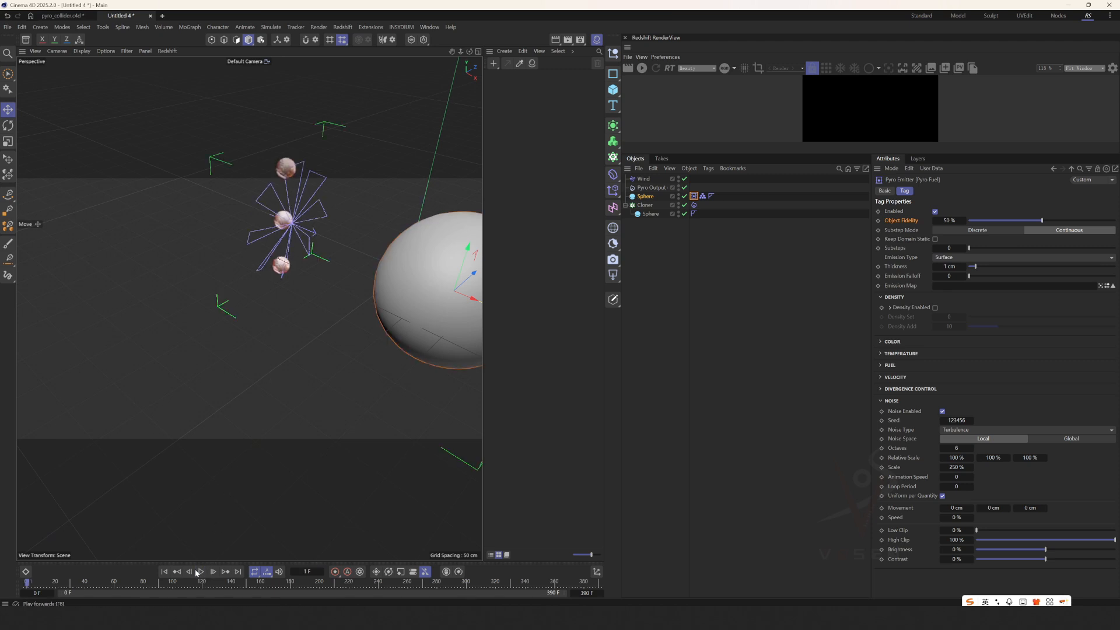
middle_click_drag(356, 283, 296, 240, "alt")
scroll(292, 237, "down", 2)
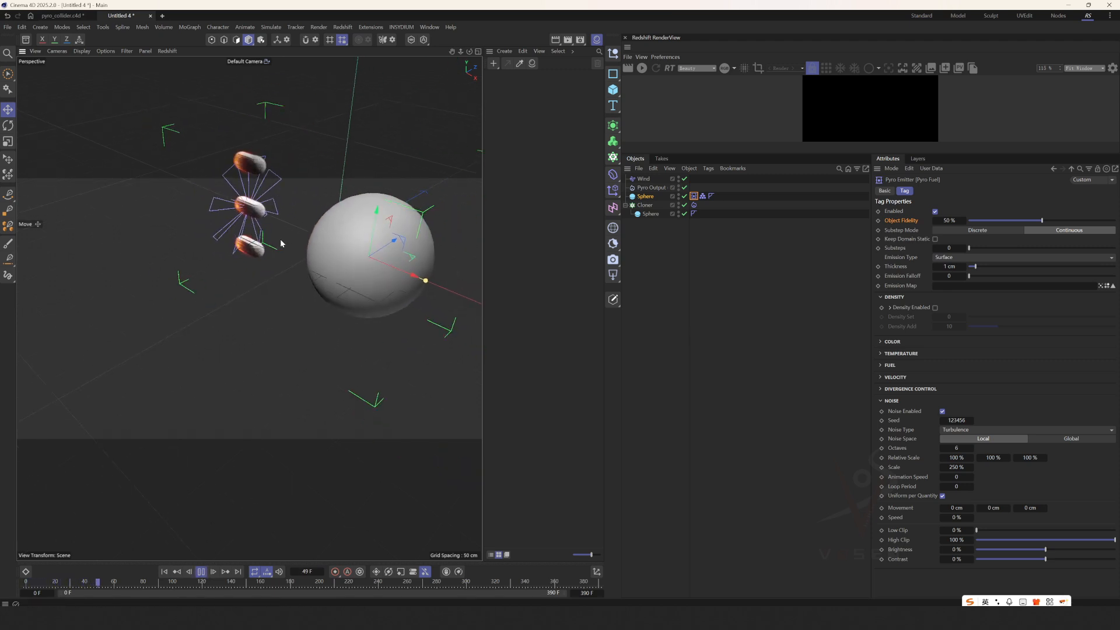
left_click_drag(281, 242, 348, 238, "alt")
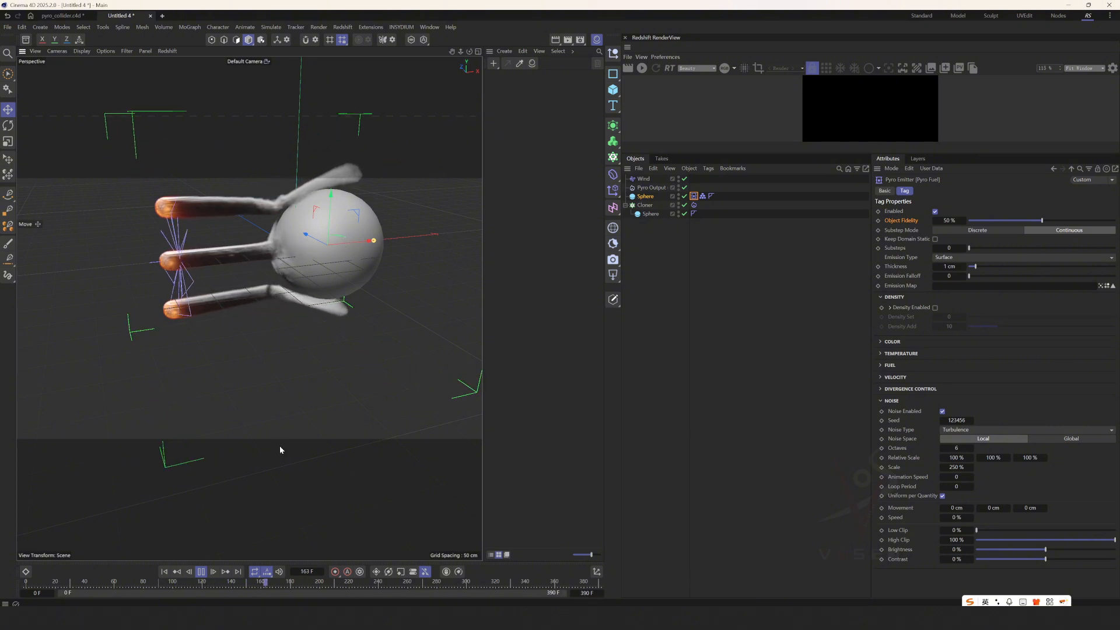
left_click_drag(304, 270, 287, 249, "alt")
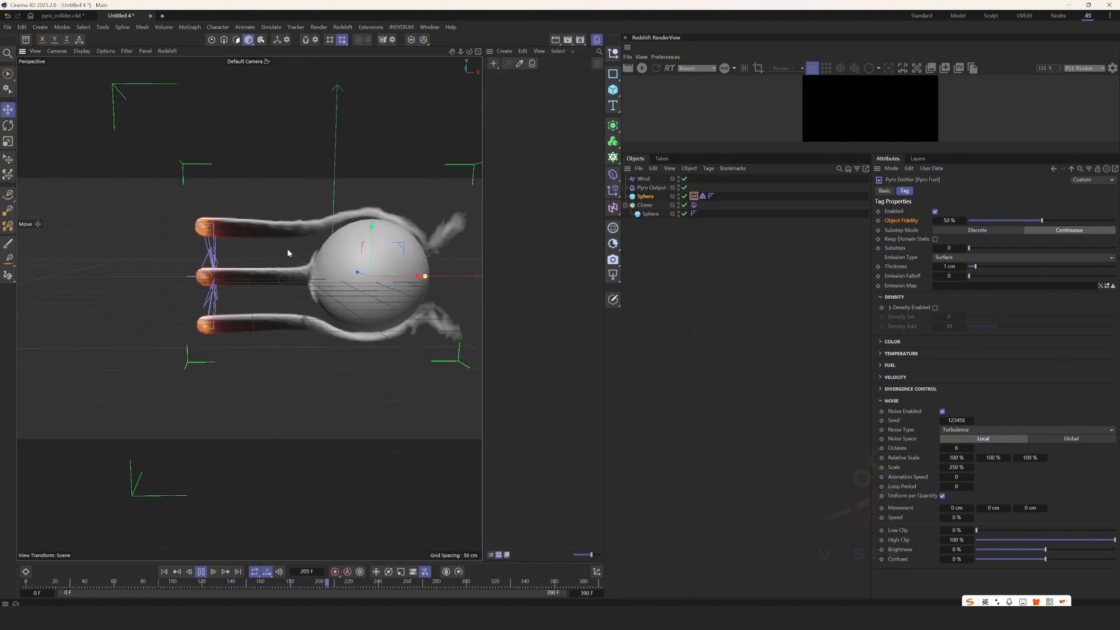
left_click(201, 572)
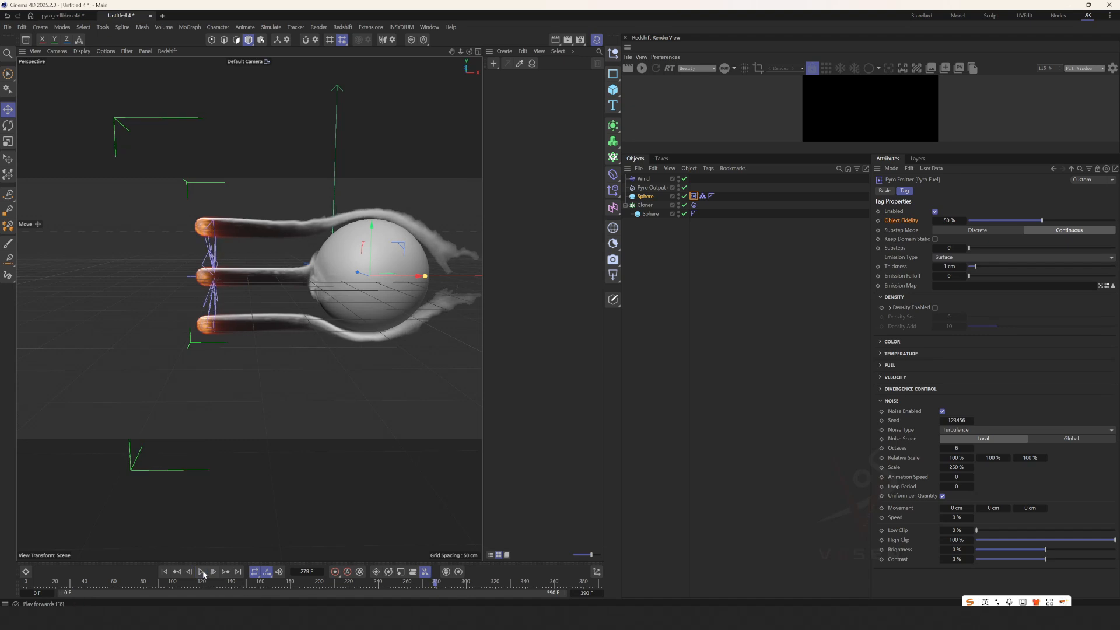
scroll(382, 306, "up", 3)
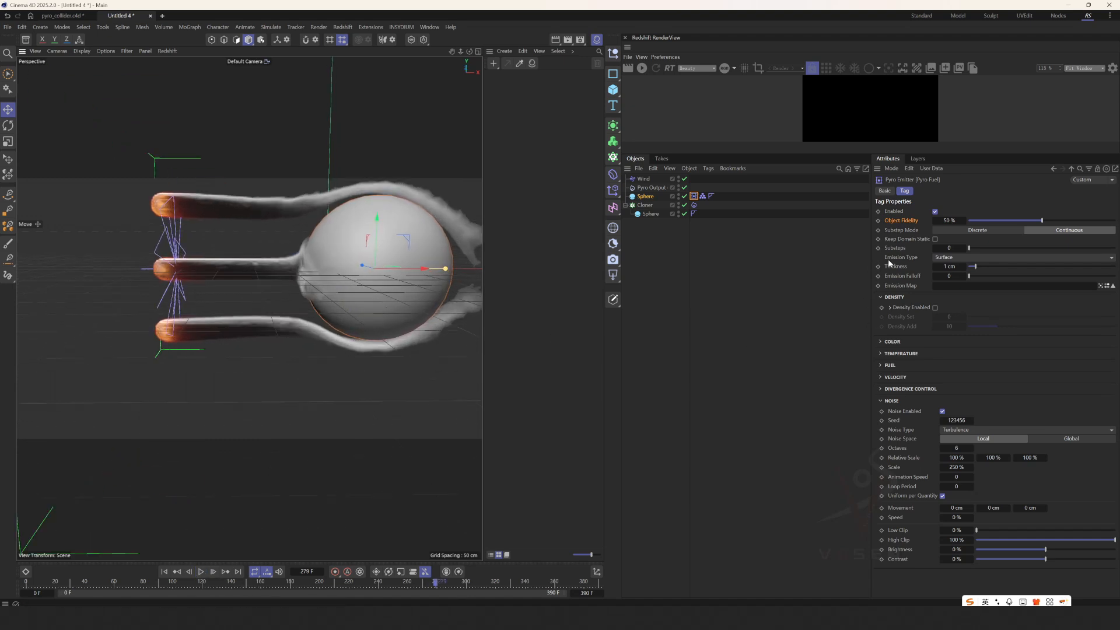
Set the collider sphere's Pyro Fuel Object Fidelity to 80% and Thickness to 1 cm, and replay the simulation from the first frame.
left_click(165, 571)
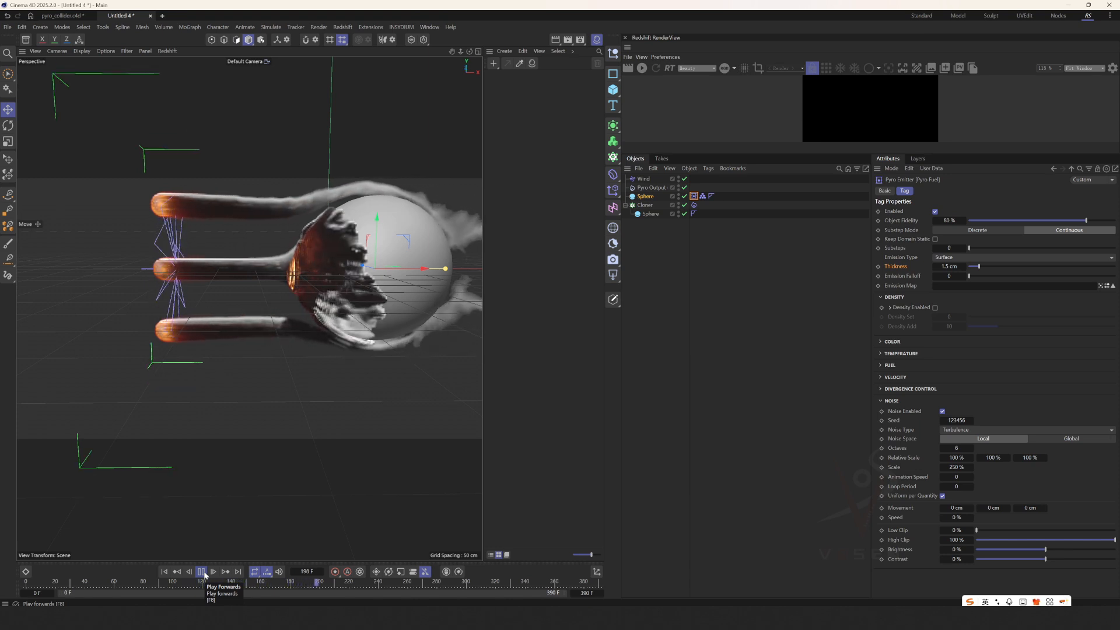
left_click(202, 572)
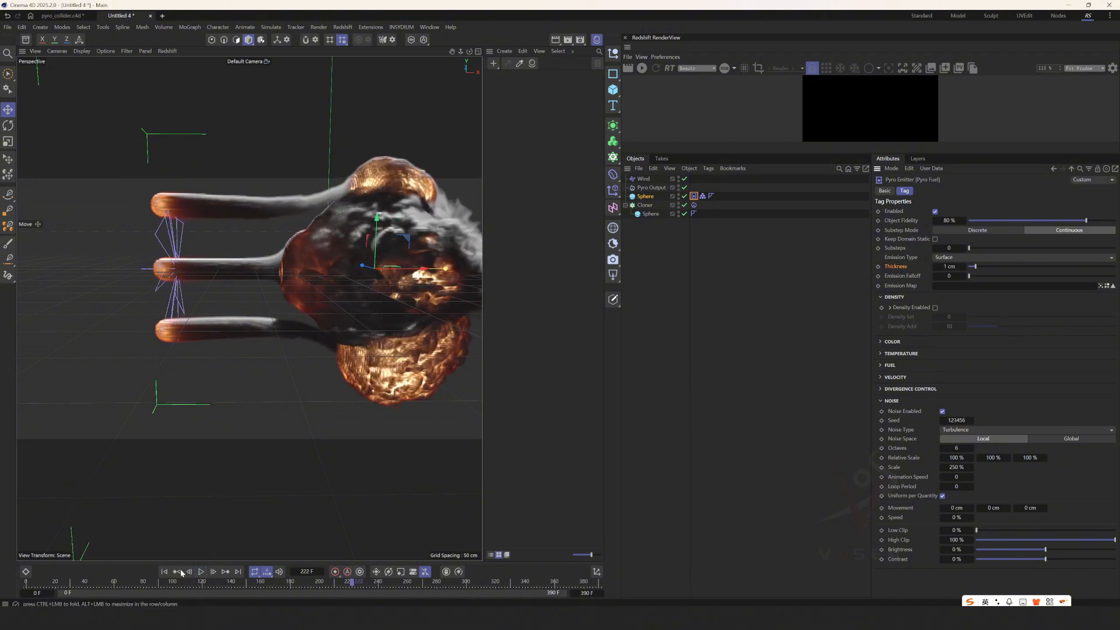
left_click(164, 571)
left_click(201, 572)
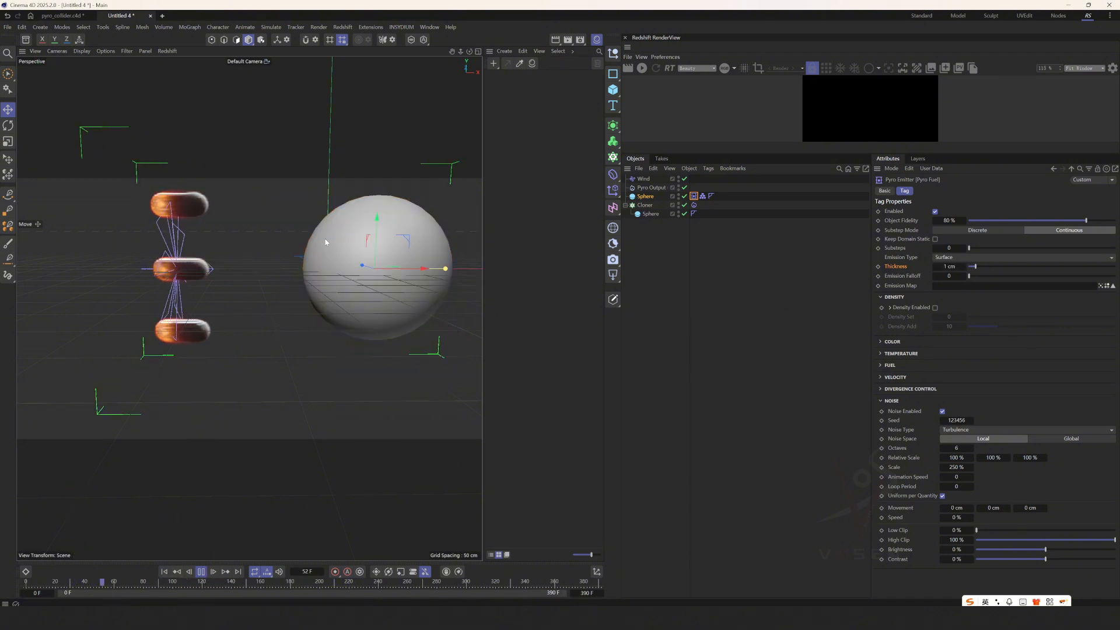
left_click_drag(325, 239, 270, 241, "alt")
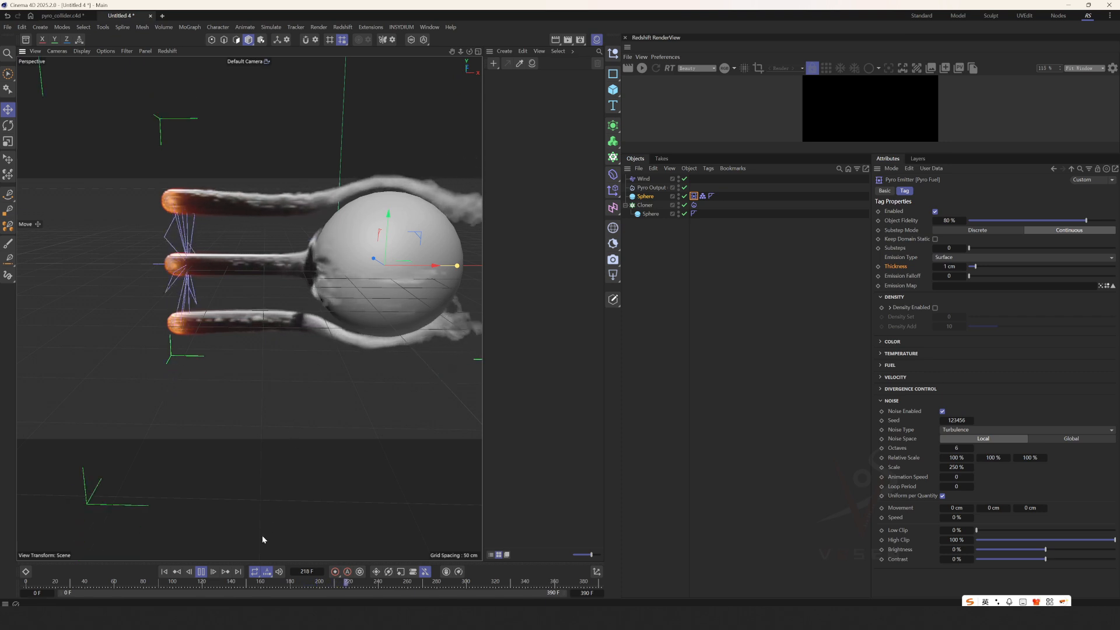
left_click(202, 571)
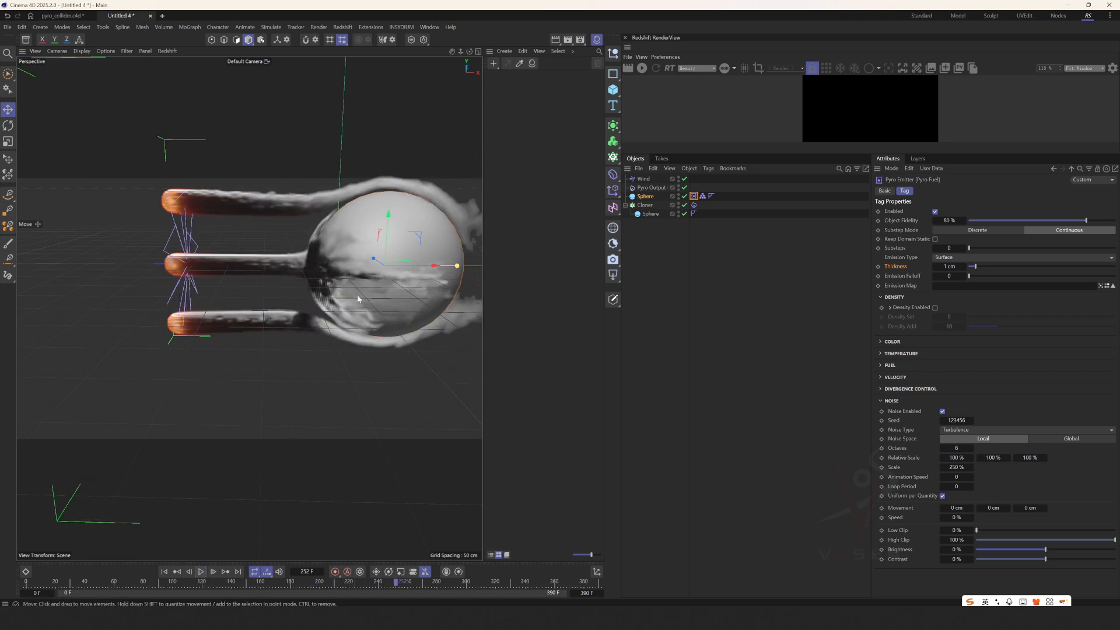
Examine how the smoke wraps the collider sphere from both sides, resuming and pausing playback, and rewind to the first frame.
left_click_drag(350, 275, 420, 275, "alt")
left_click(204, 574)
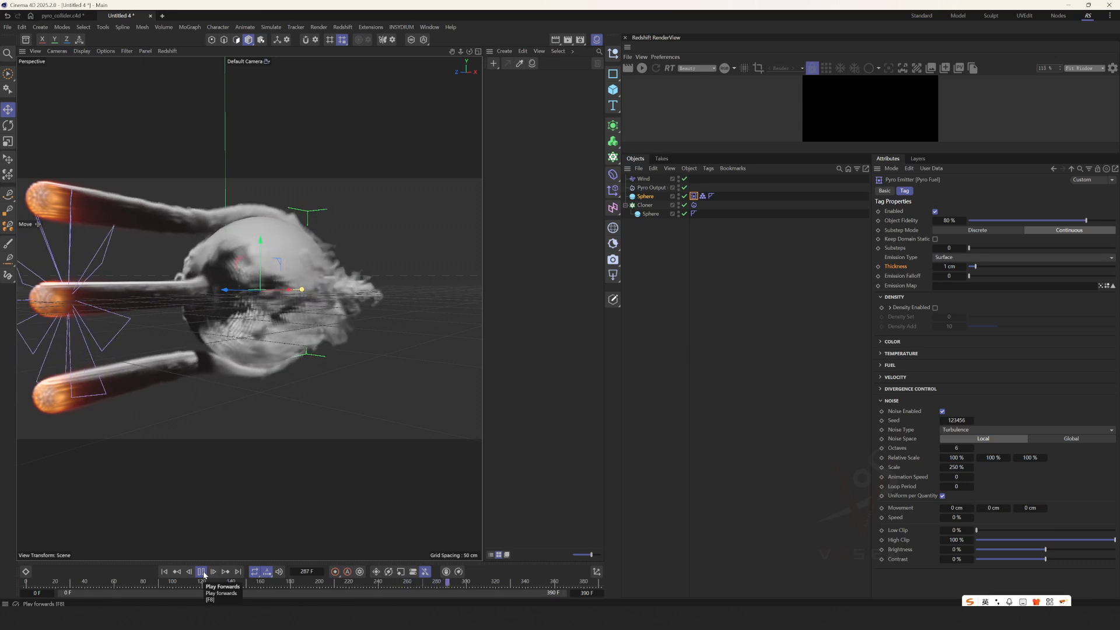
left_click(204, 574)
left_click_drag(274, 288, 345, 278, "alt")
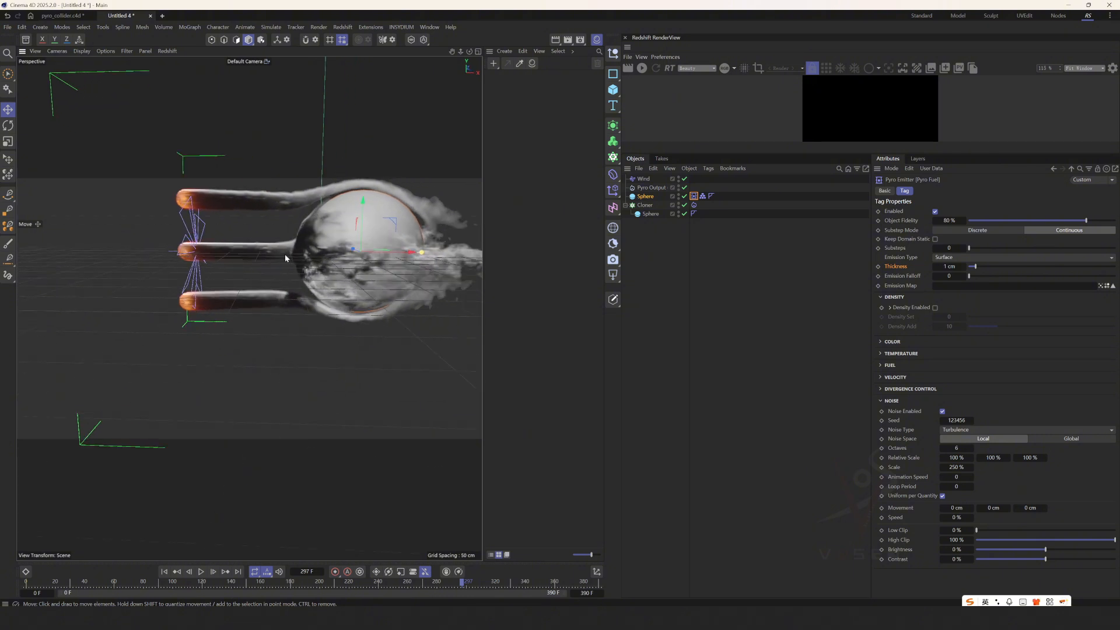
mouse_move(286, 258)
left_mouse_down("alt")
mouse_move(294, 235)
mouse_move(199, 214)
mouse_move(308, 237)
mouse_move(287, 259)
left_mouse_up("alt")
left_click_drag(250, 261, 311, 226, "alt")
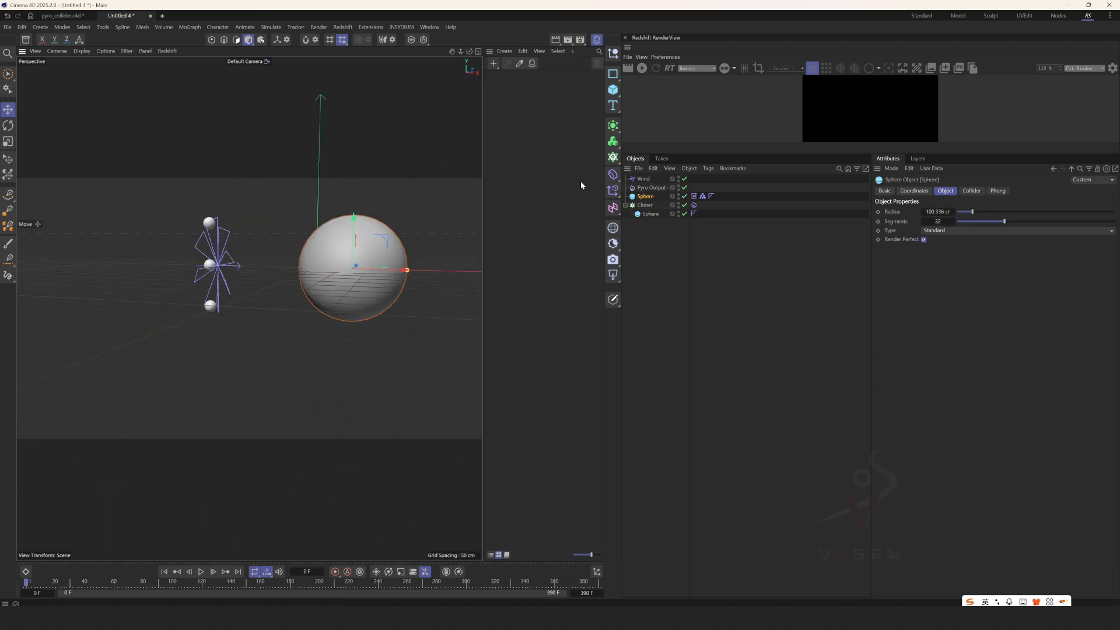
Add a cube at the collider sphere, move the Pyro Fuel and Collider tags onto it, and disable the sphere.
left_click(613, 89, "shift")
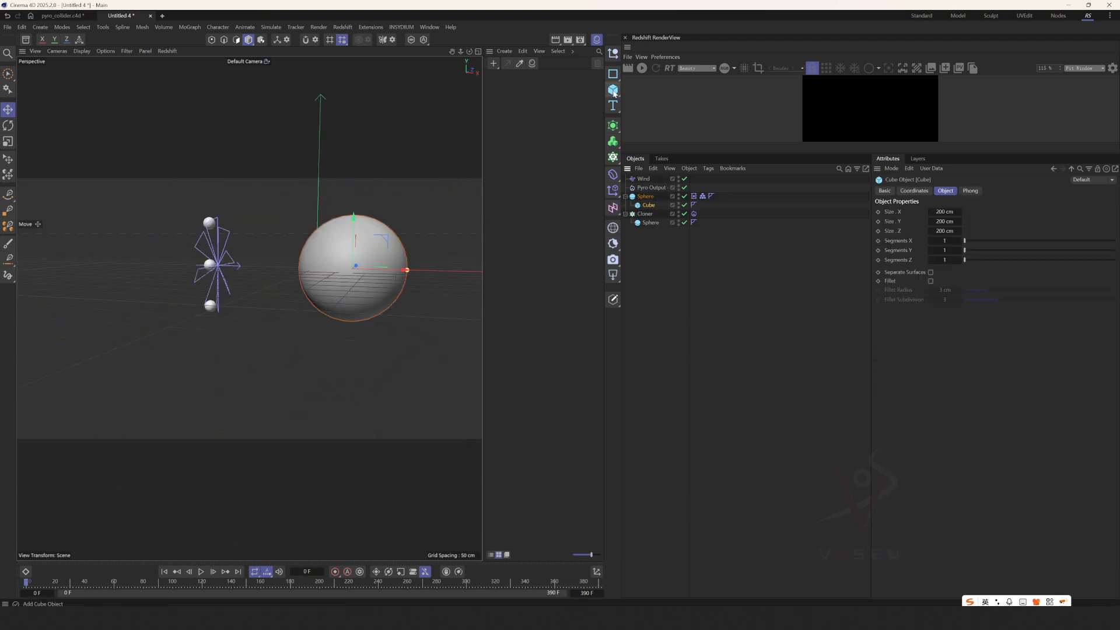
left_click_drag(704, 201, 705, 202)
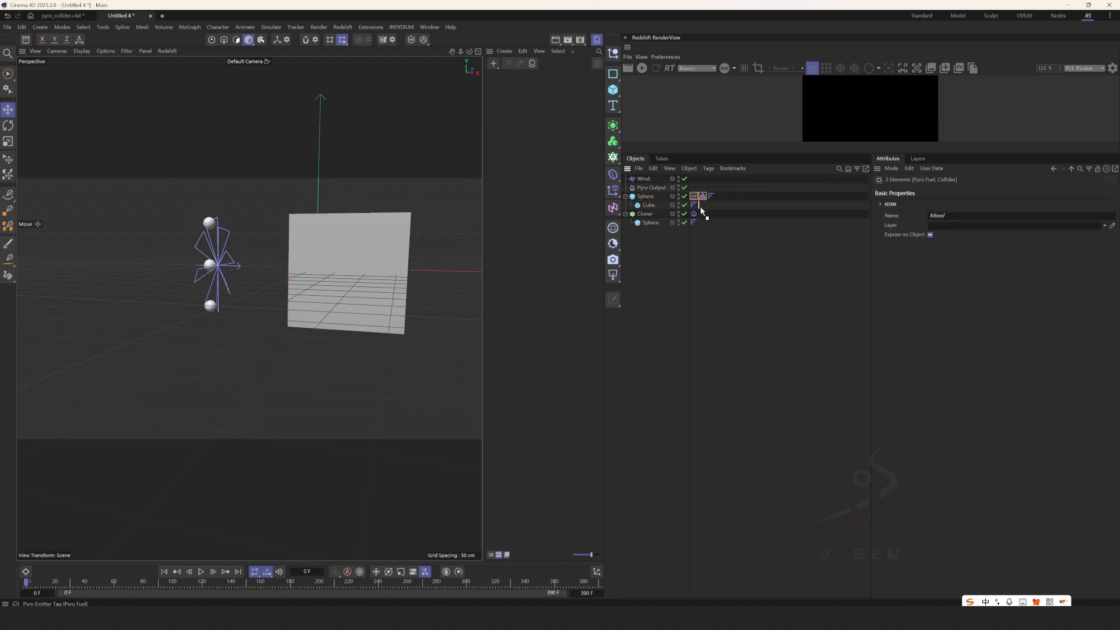
left_click_drag(373, 290, 305, 313, "alt")
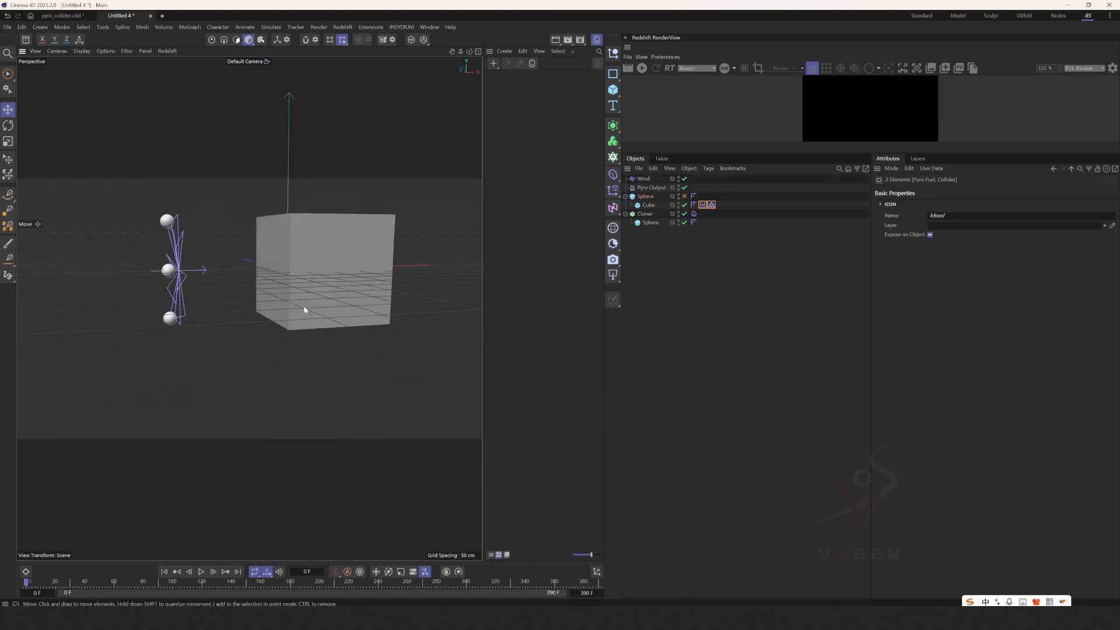
Wrap the cube in a Subdivision Surface with viewport and renderer subdivision 1, and move the Pyro Fuel and Collider tags onto it.
left_click(338, 267)
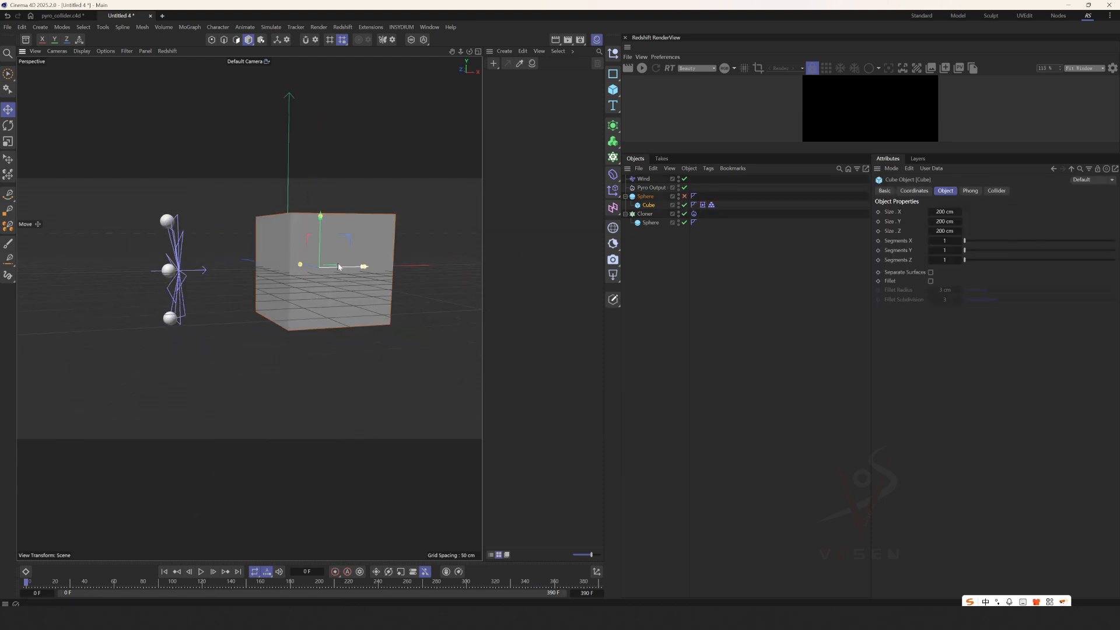
left_click(613, 127)
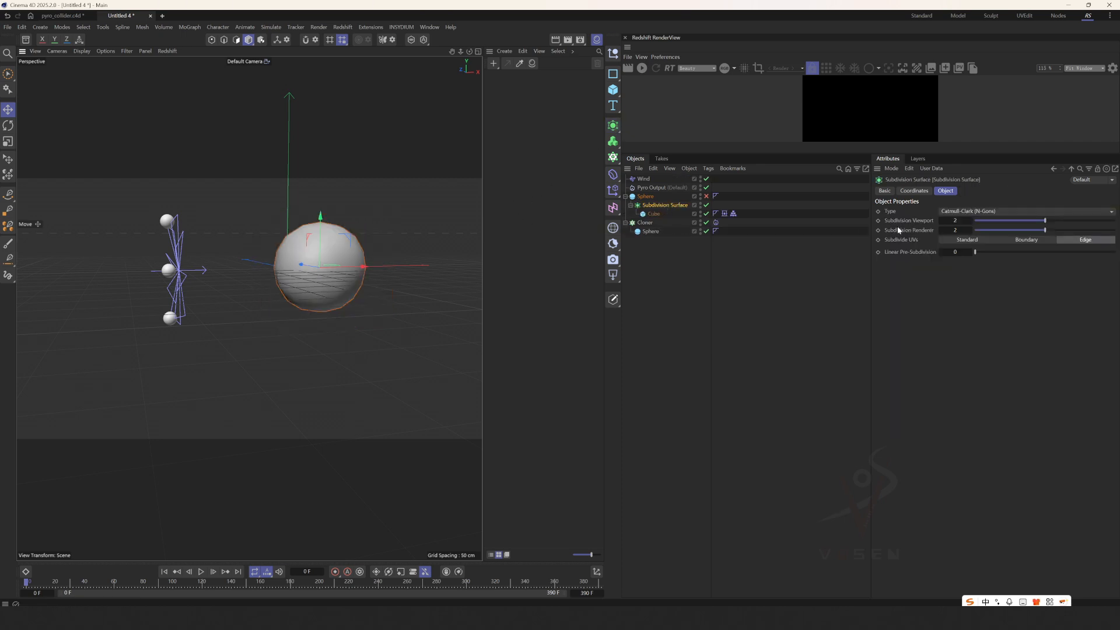
left_click_drag(953, 222, 901, 226)
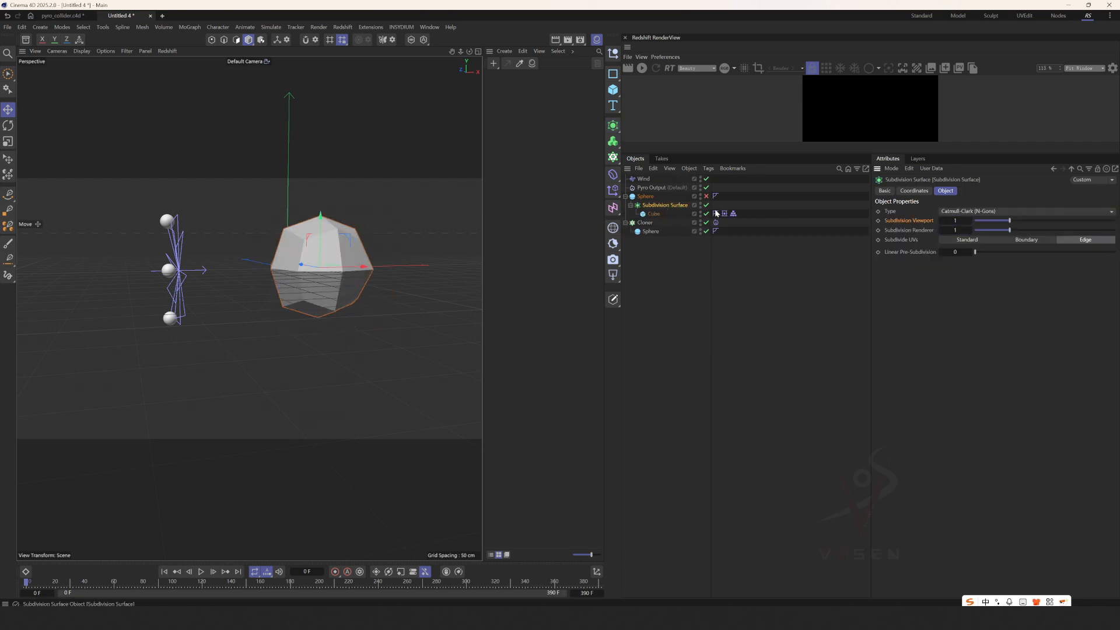
left_click_drag(733, 215, 725, 205)
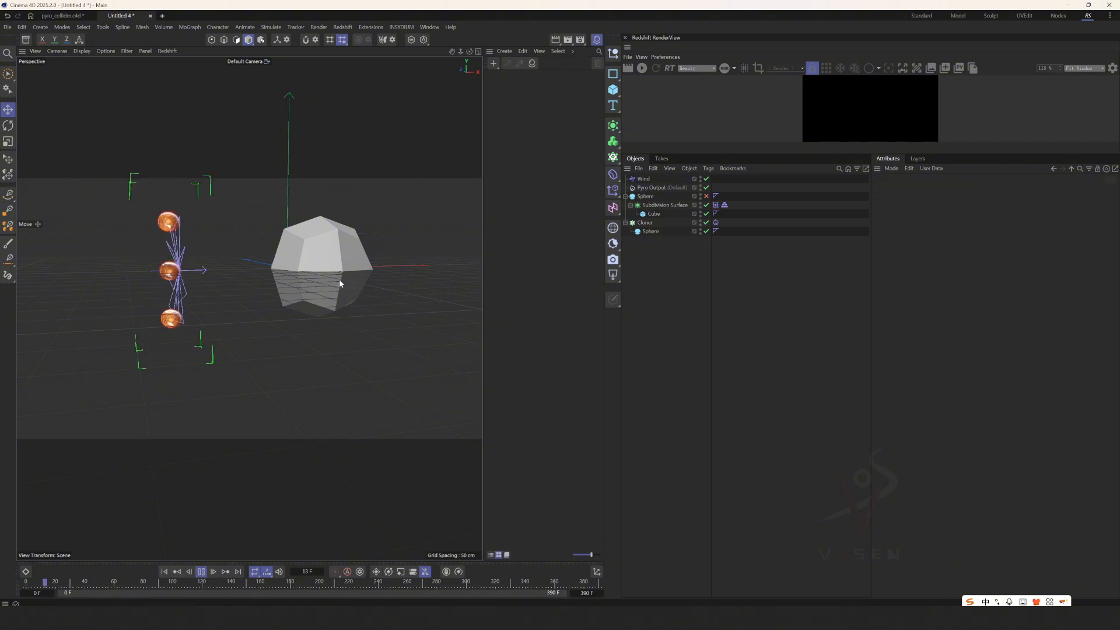
Examine the smoke flowing around the faceted subdivided cube from several angles during playback, and pause it.
scroll(348, 261, "up", 2)
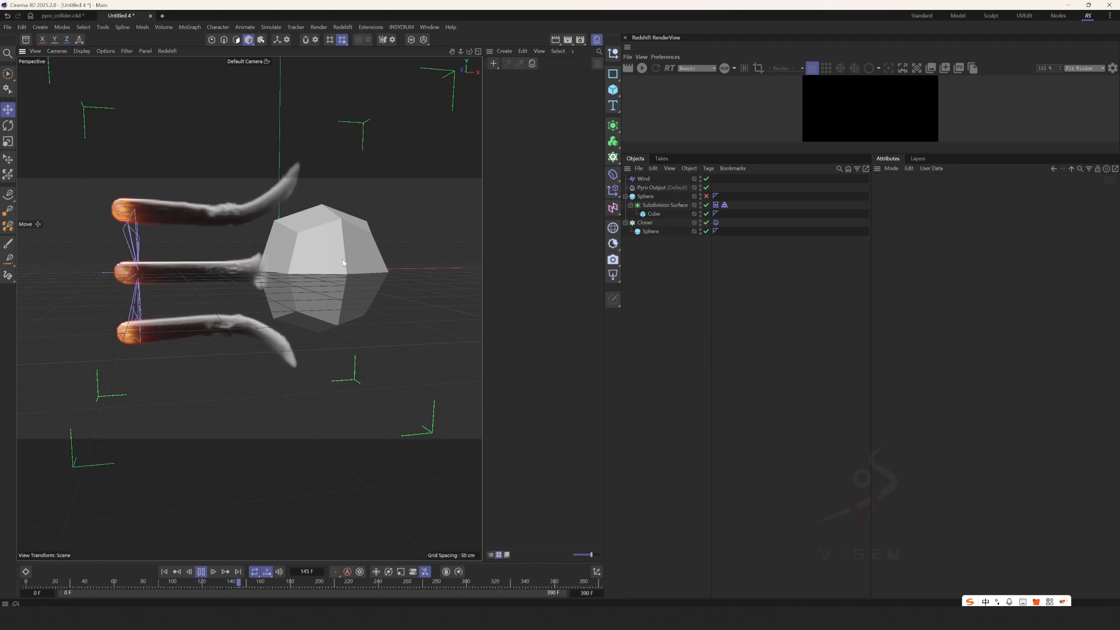
left_click_drag(343, 263, 283, 270, "alt")
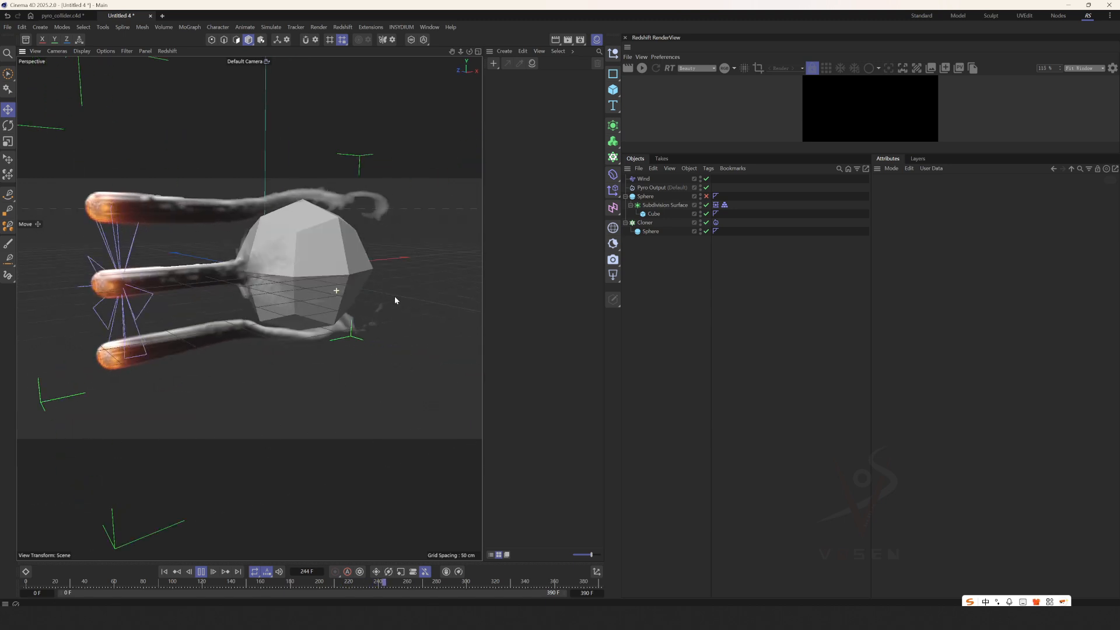
left_click_drag(350, 300, 330, 336, "alt")
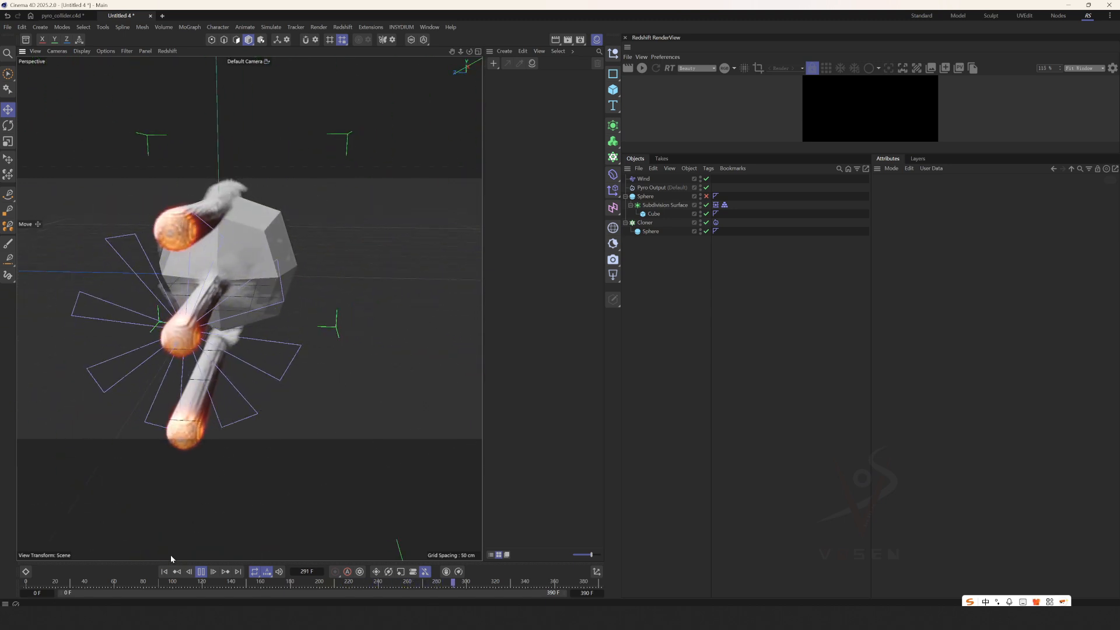
left_click_drag(247, 351, 250, 488, "alt")
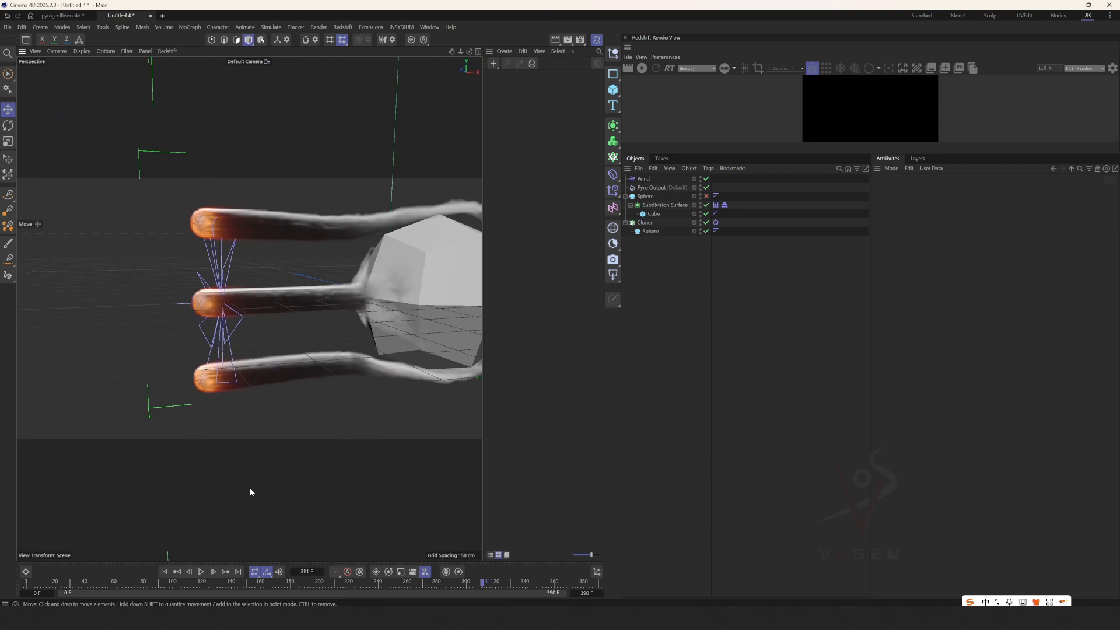
Rewind, add a capsule, move the Pyro Fuel and Collider tags onto it, and disable the Subdivision Surface and its cube.
key("shift+f")
left_click_drag(612, 93, 668, 150)
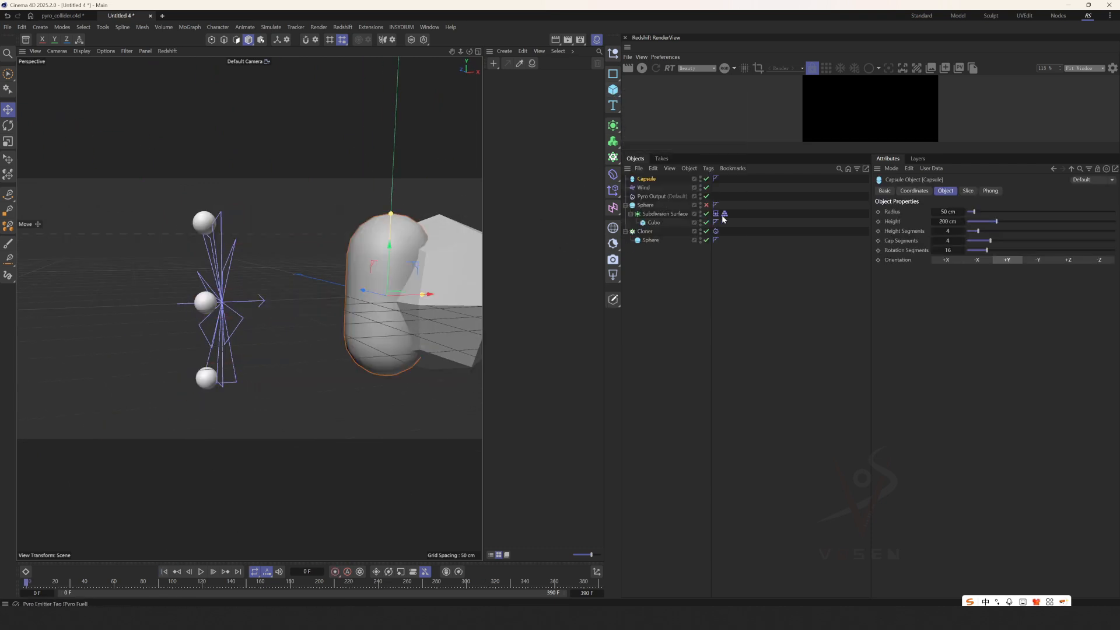
mouse_move(720, 214)
left_mouse_down()
mouse_move(734, 182)
mouse_move(705, 222)
left_mouse_up()
Set the capsule's Height Segments to 9, Cap Segments to 8 and Rotation Segments to 32, and start the simulation.
left_click(639, 179)
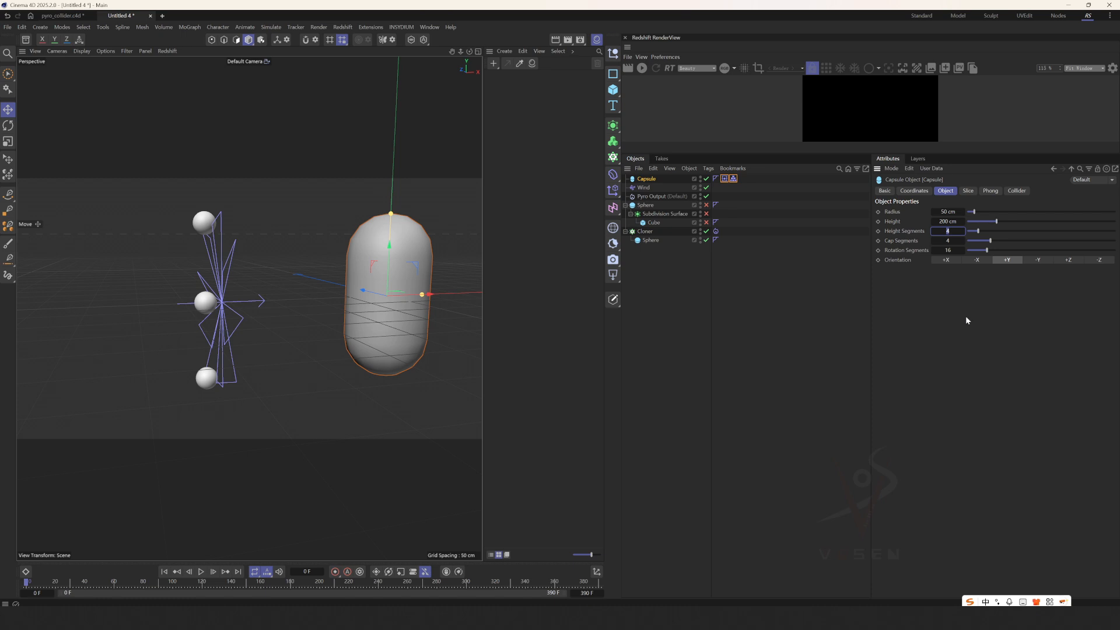
type("9")
key("Return")
type("8")
key("Return")
key("Return")
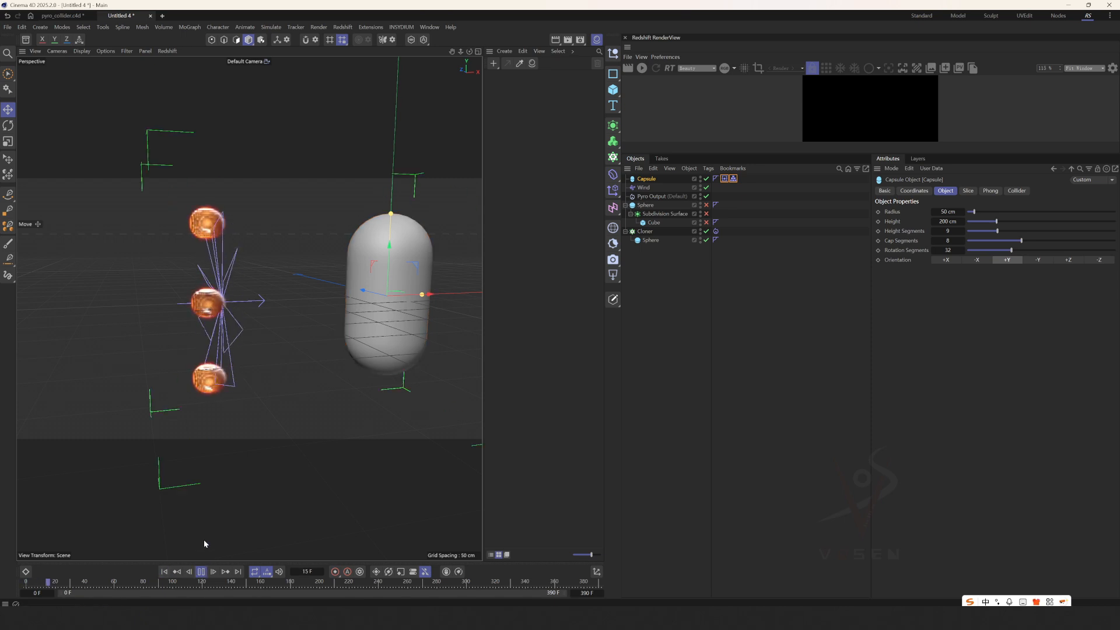
Examine the smoke streaming around the capsule from several angles, and pause the playback.
left_click_drag(429, 297, 402, 294, "alt")
middle_click_drag(402, 294, 323, 293, "alt")
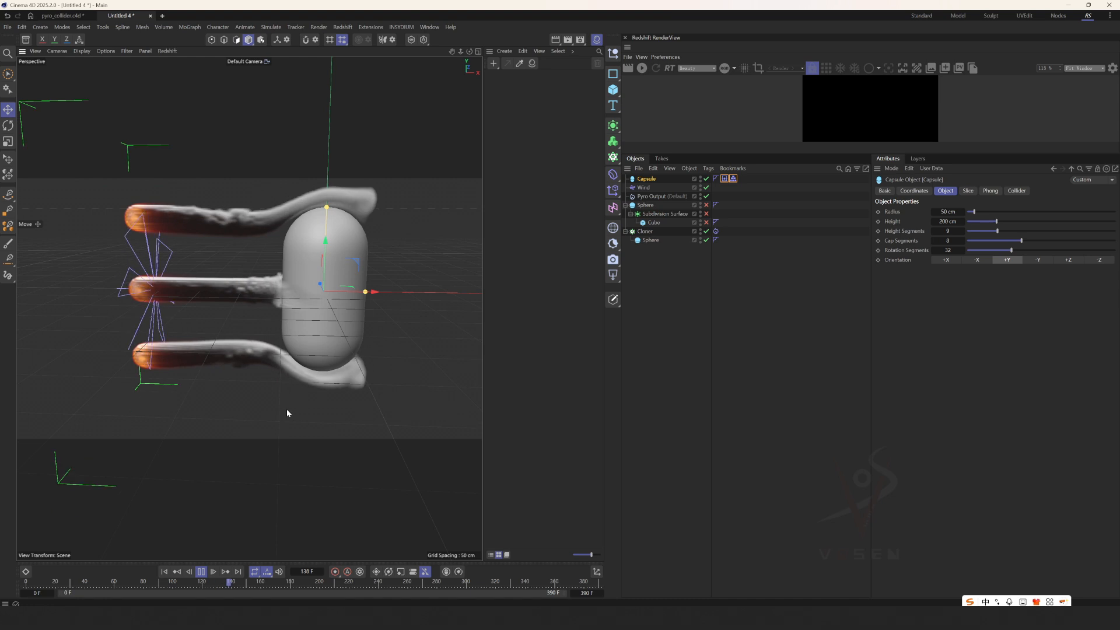
left_click(202, 574)
left_click_drag(325, 288, 363, 259, "alt")
Switch to the pyro_collider.c4d project, preview the smoke at frame 100 around the turbine hub, and rewind to the first frame.
left_click(62, 16)
scroll(363, 259, "down", 4)
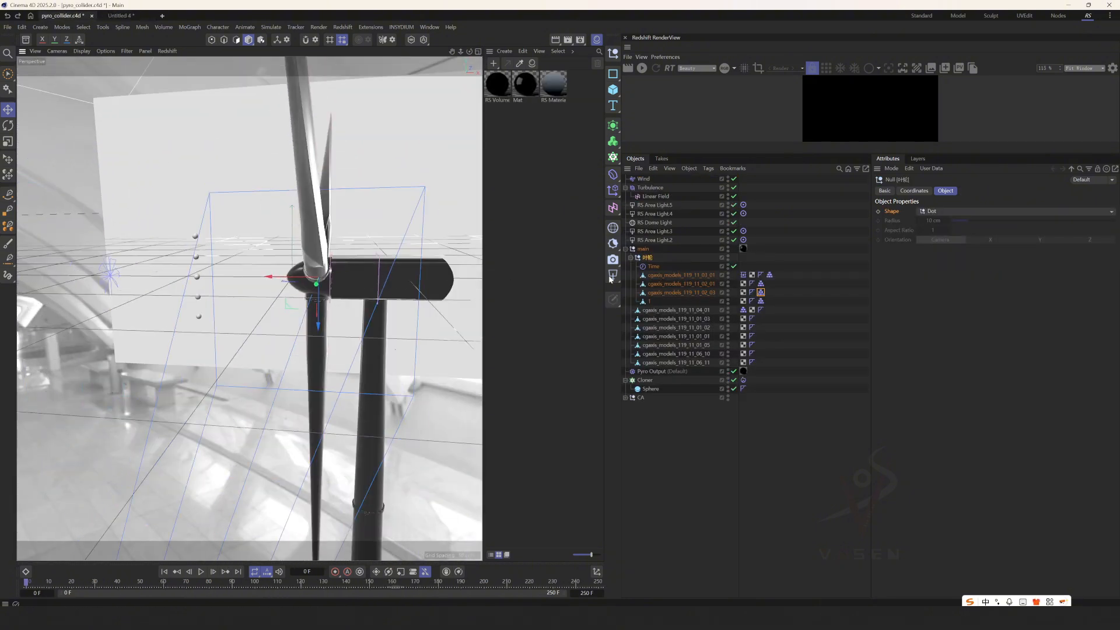
left_click(676, 444)
left_click_drag(207, 582, 318, 585)
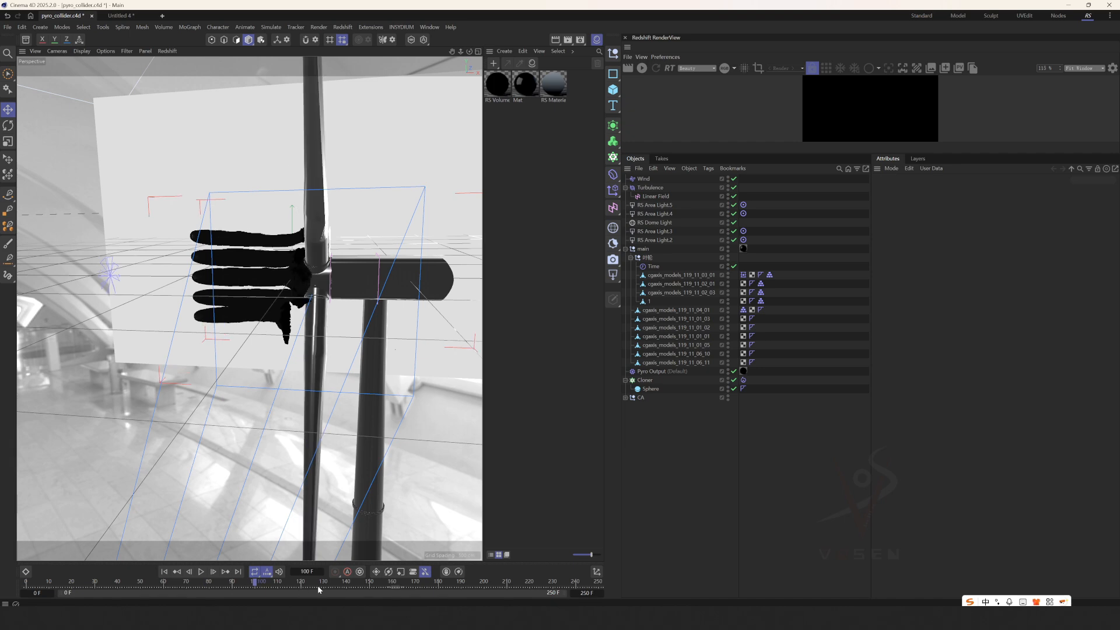
left_click_drag(298, 258, 362, 263, "alt")
left_click(165, 572)
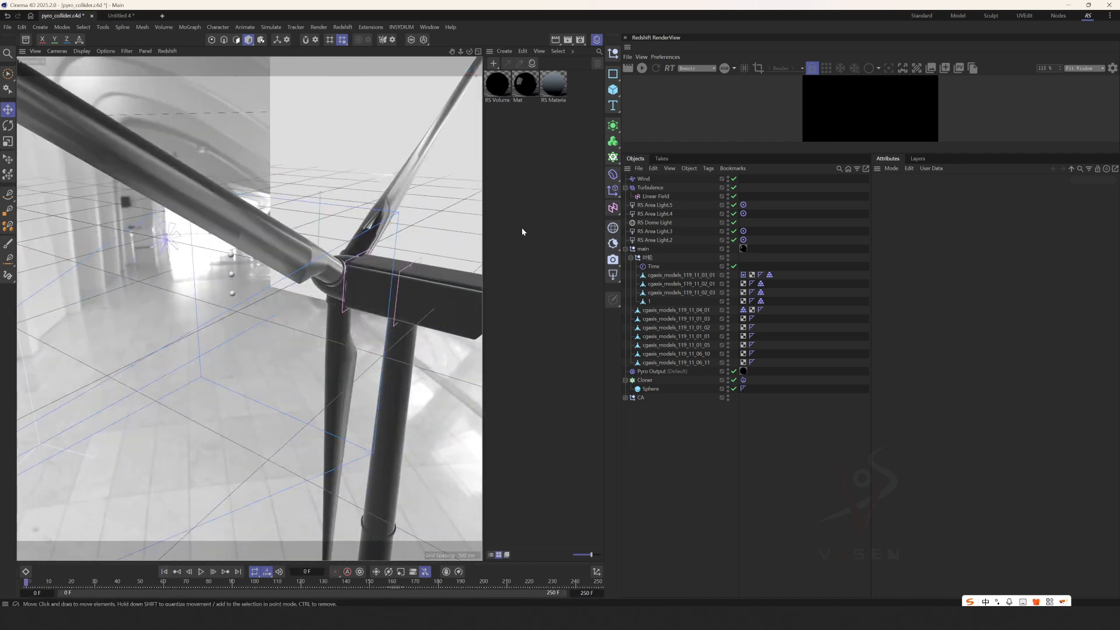
Start the Redshift live render, enlarge the render view, and show only the RS Camera view to frame the turbine hub.
left_click(643, 68)
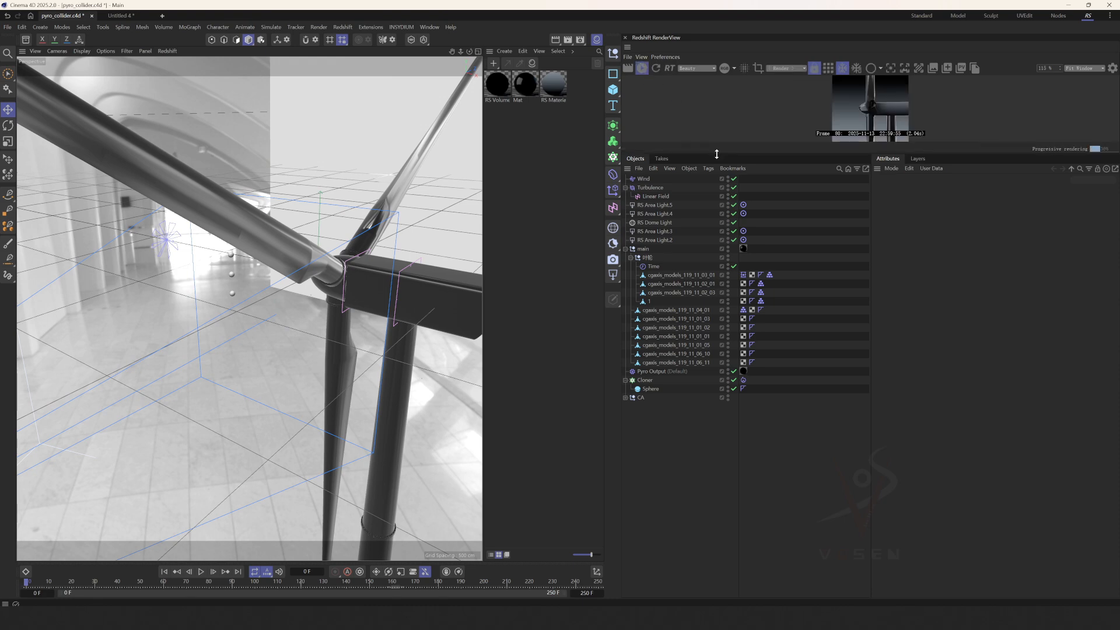
scroll(780, 252, "down", 4)
middle_click(373, 110)
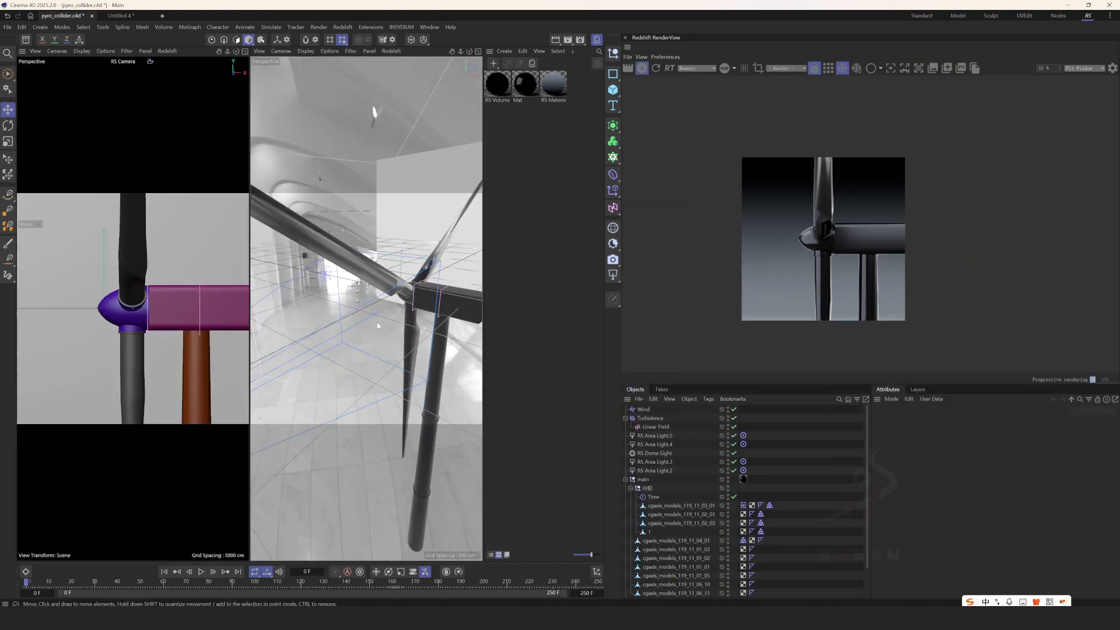
middle_click(163, 295)
middle_click_drag(780, 252, 724, 207)
scroll(736, 202, "up", 5)
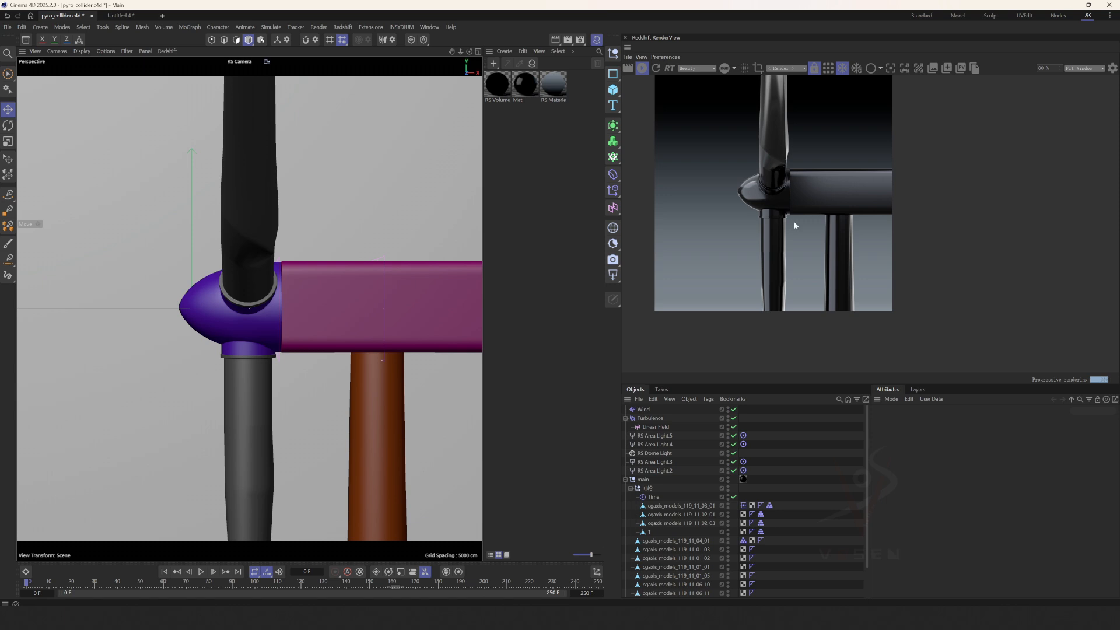
middle_click_drag(793, 222, 787, 233)
Select the backdrop behind the turbine and open its RS Material in the Node Editor to inspect the Ramp and Incandescent nodes.
left_click(170, 268)
double_click(553, 85)
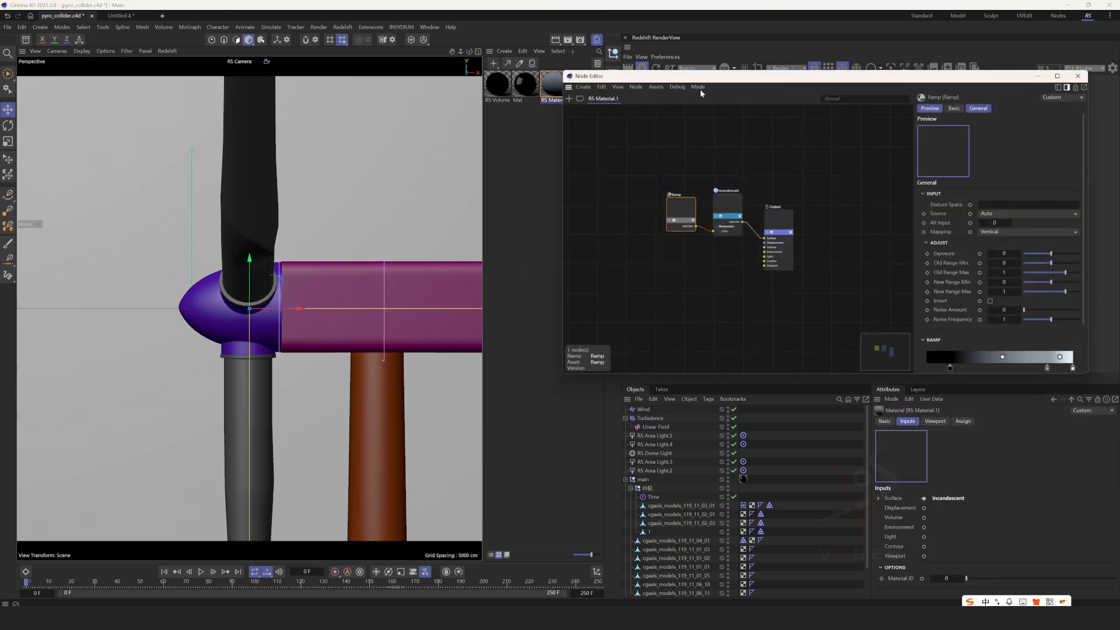
left_click_drag(699, 74, 282, 126)
scroll(237, 234, "up", 3)
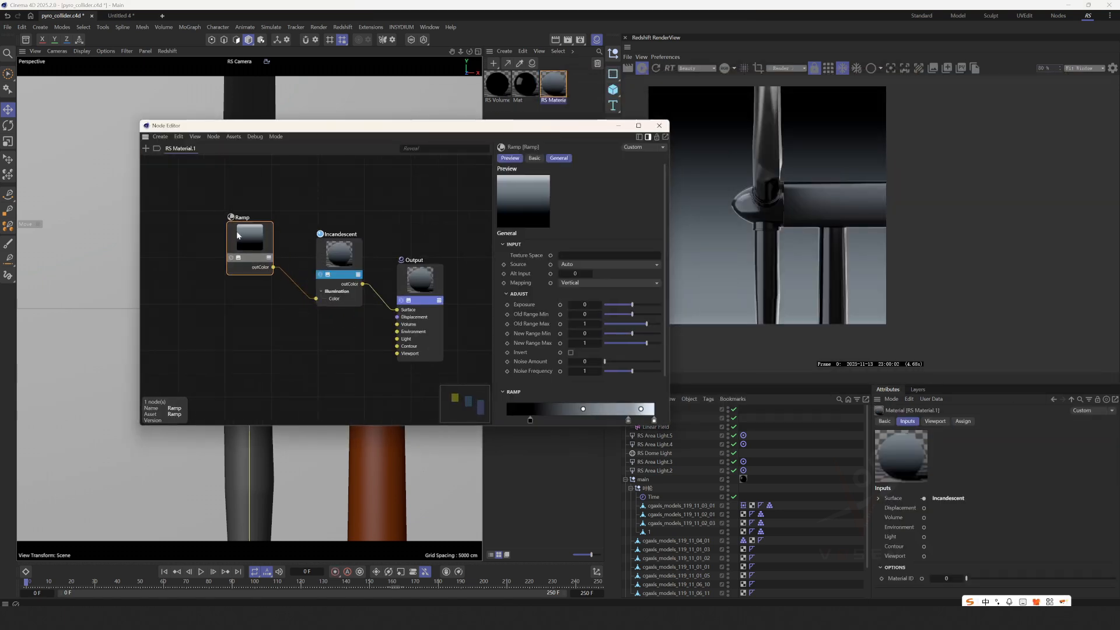
Close the backdrop's node graph, open the Mat material, inspect the RS Standard node's base color and reflection settings, and close it.
left_click_drag(415, 125, 269, 88)
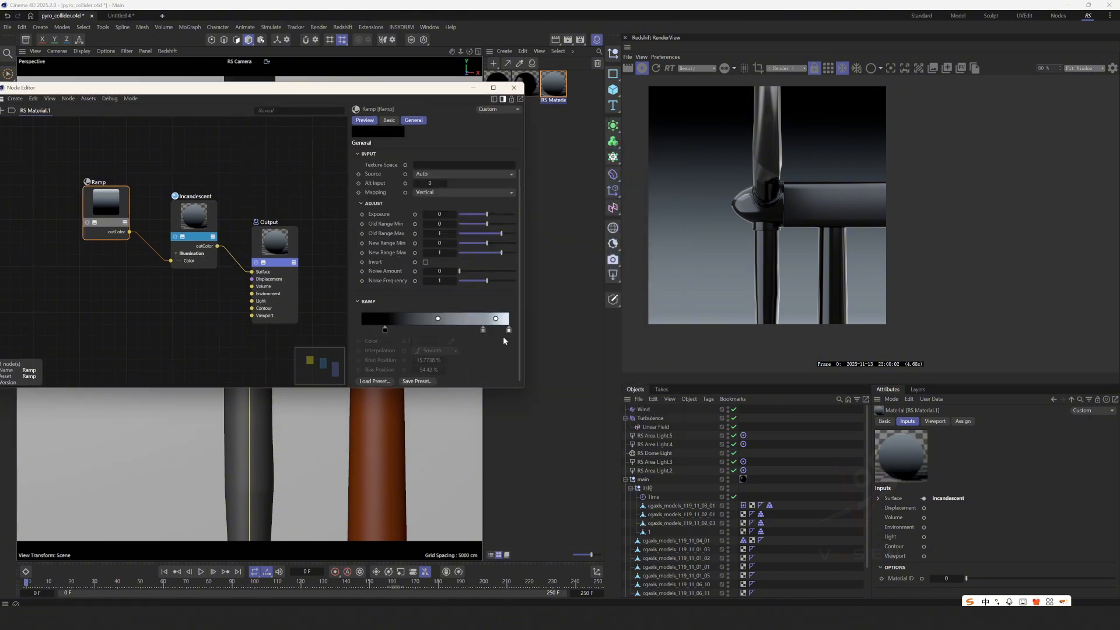
left_click(513, 89)
left_click(525, 87)
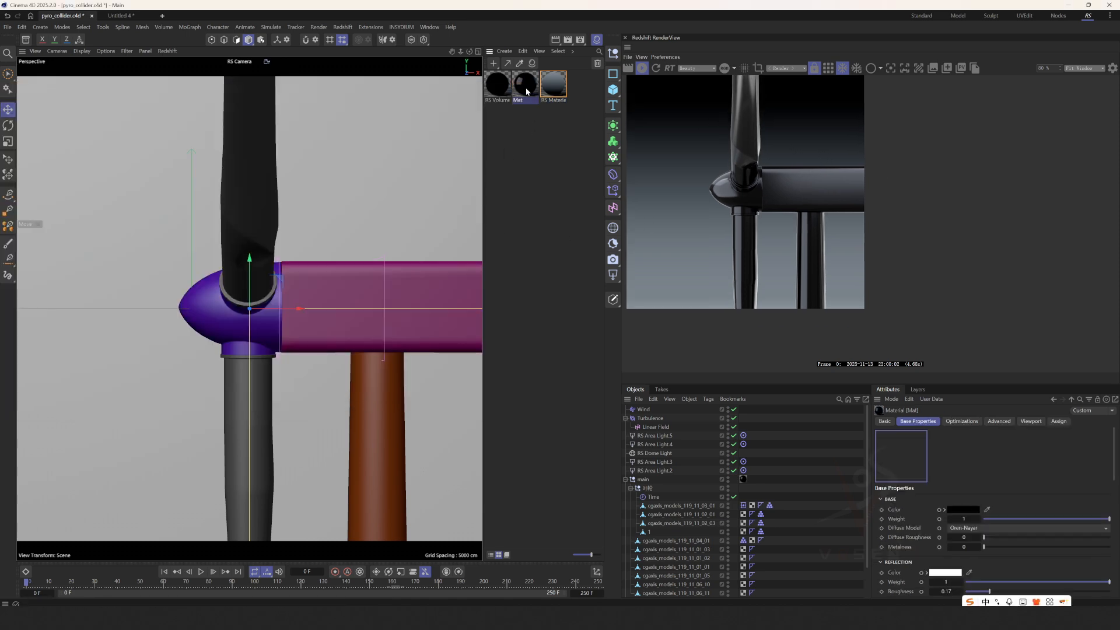
double_click(527, 89)
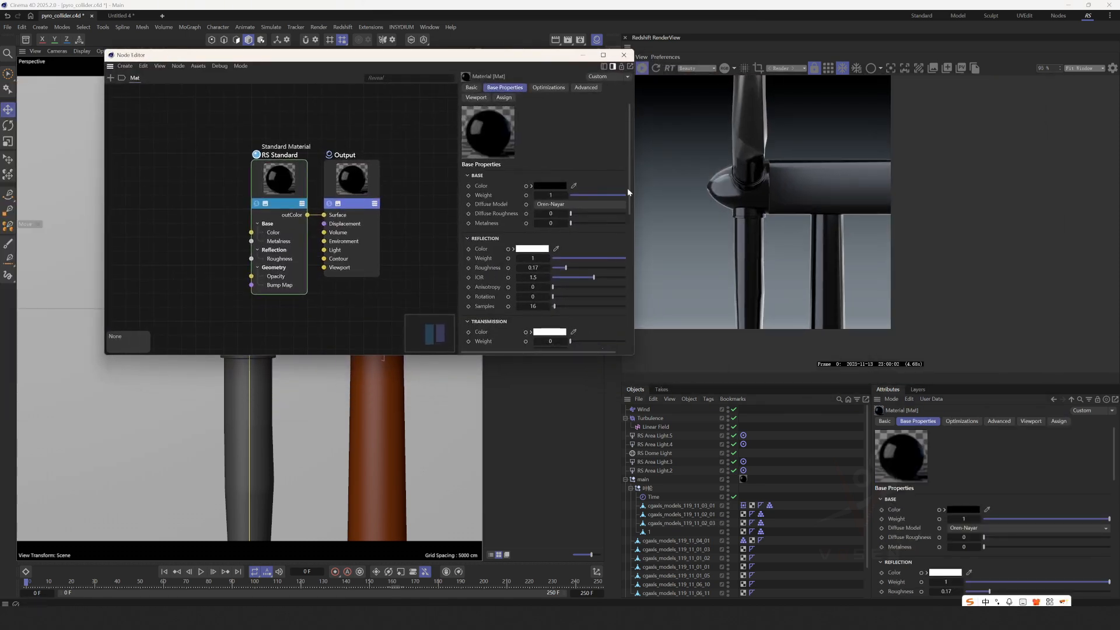
left_click_drag(280, 179, 272, 162)
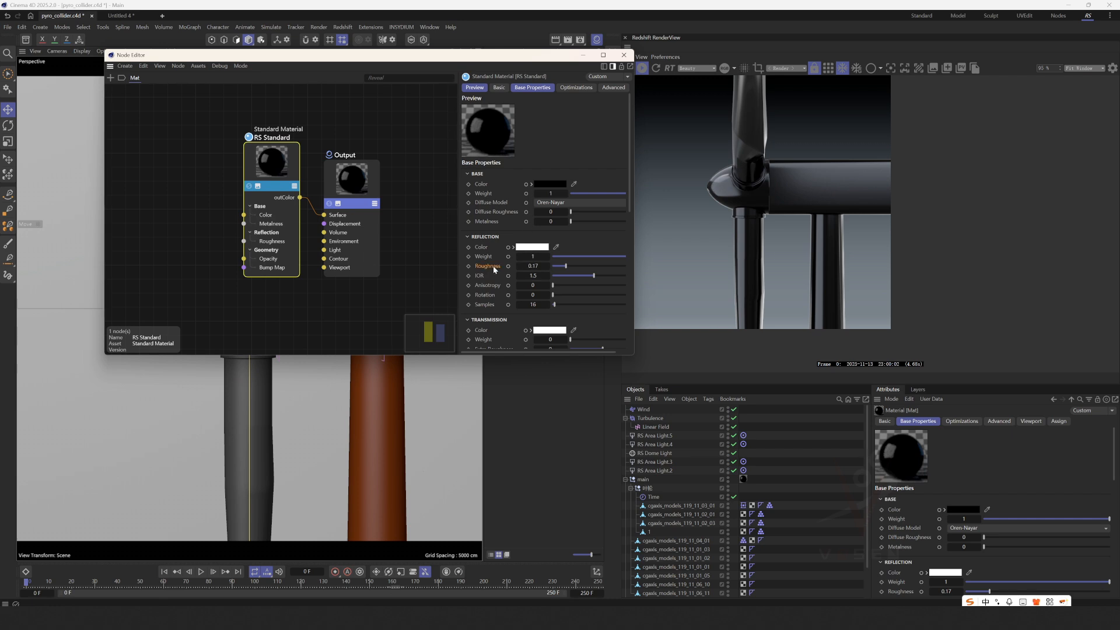
left_click(548, 185)
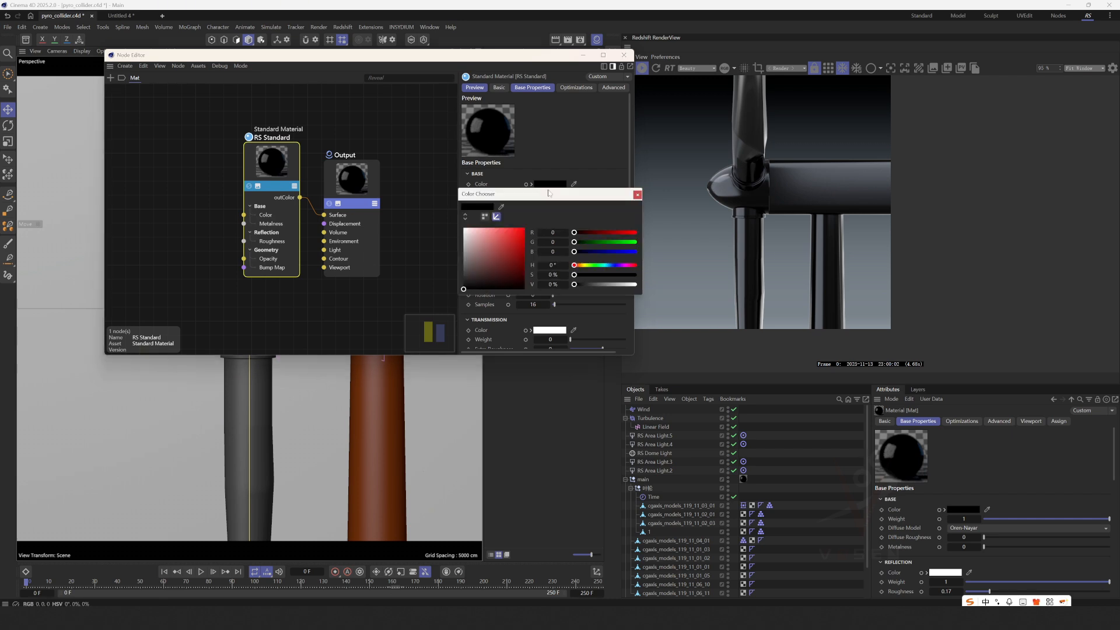
left_click(638, 196)
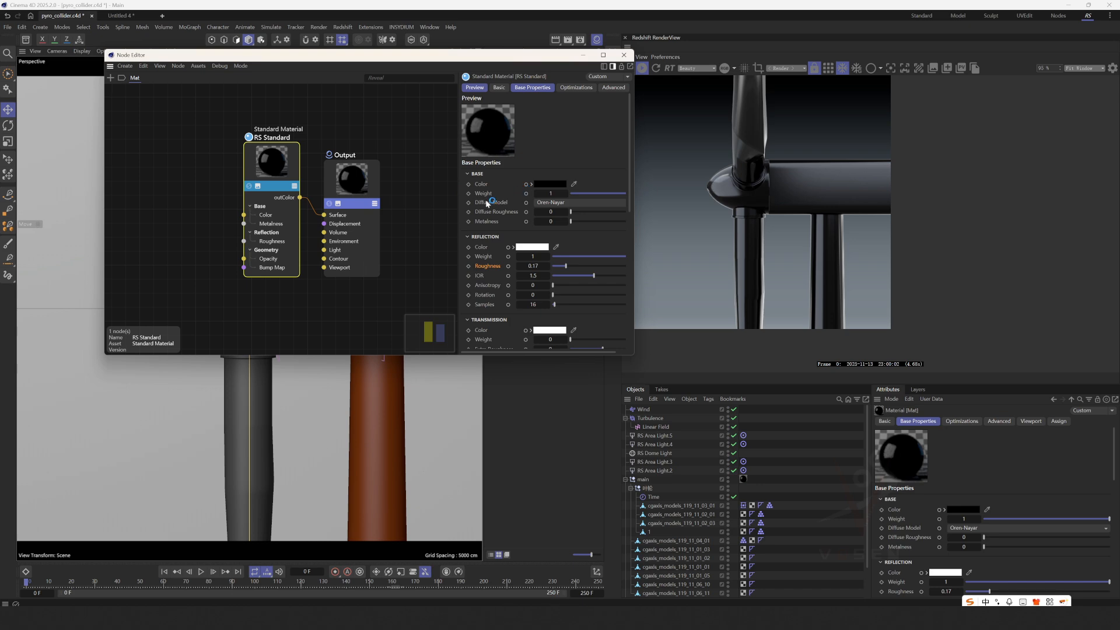
scroll(487, 201, "down", 3)
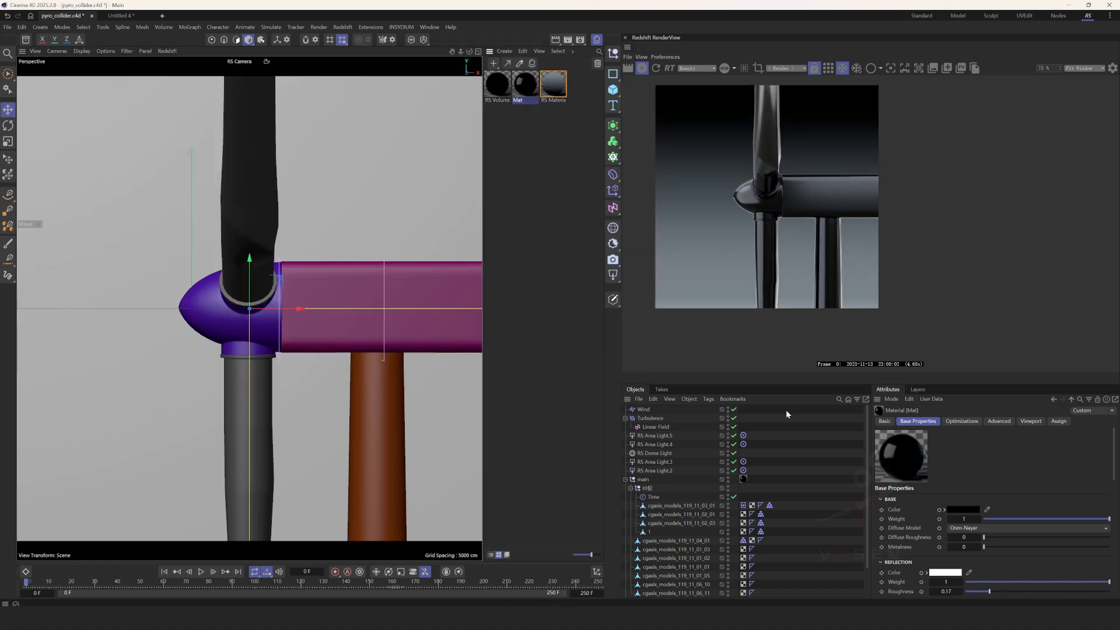
left_click(555, 518)
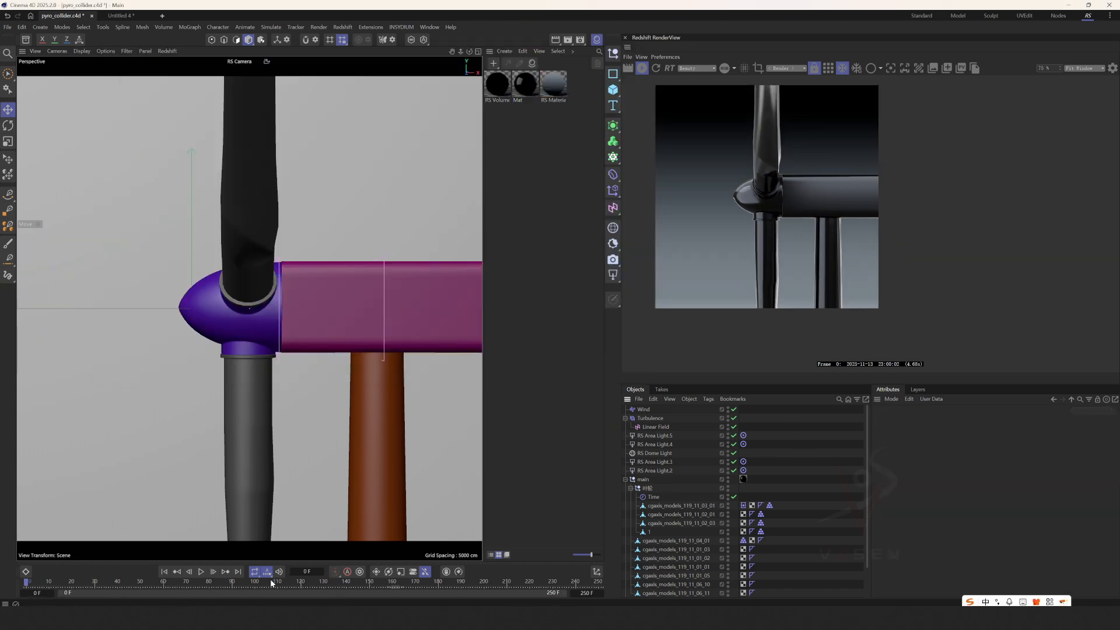
Render the smoke at frame 135 and open the RS Volume material in the Node Editor with its Volume node selected.
left_click(302, 576)
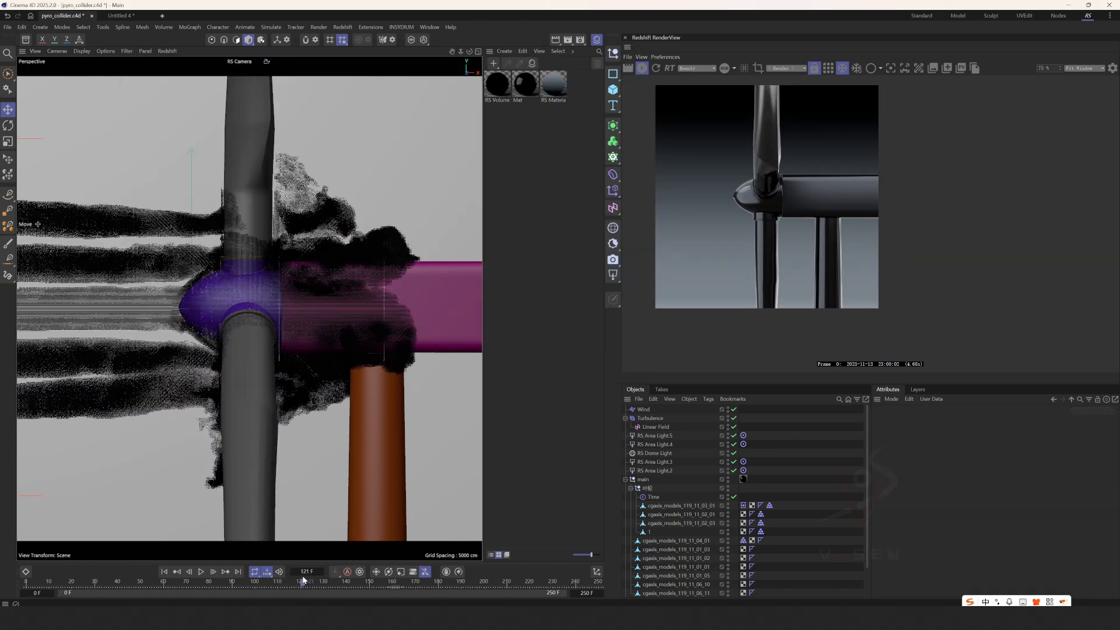
left_click(337, 576)
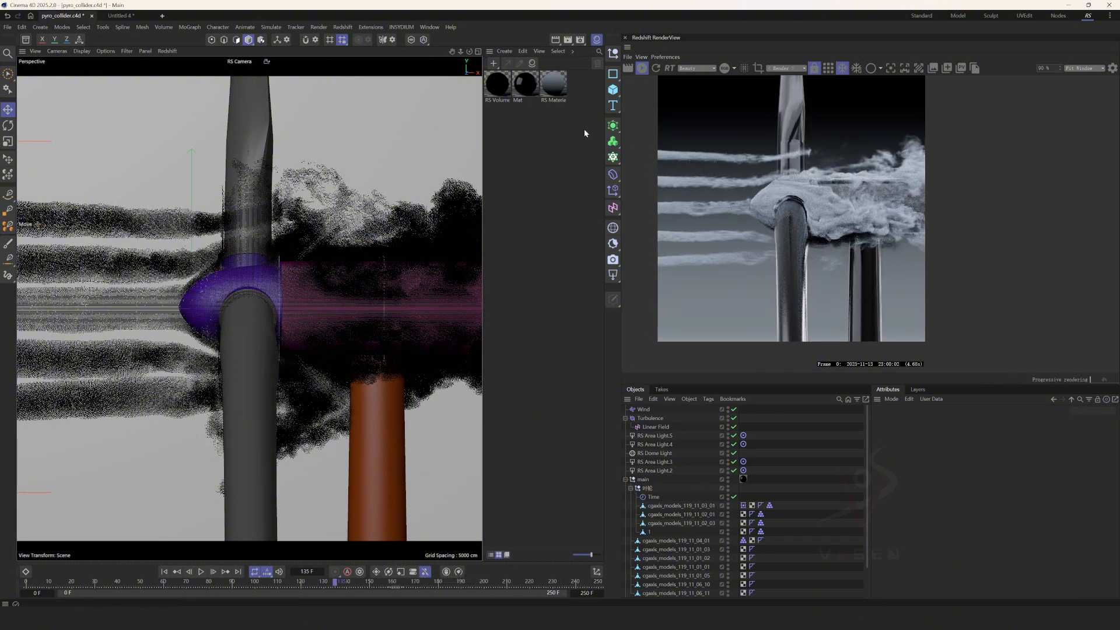
double_click(497, 83)
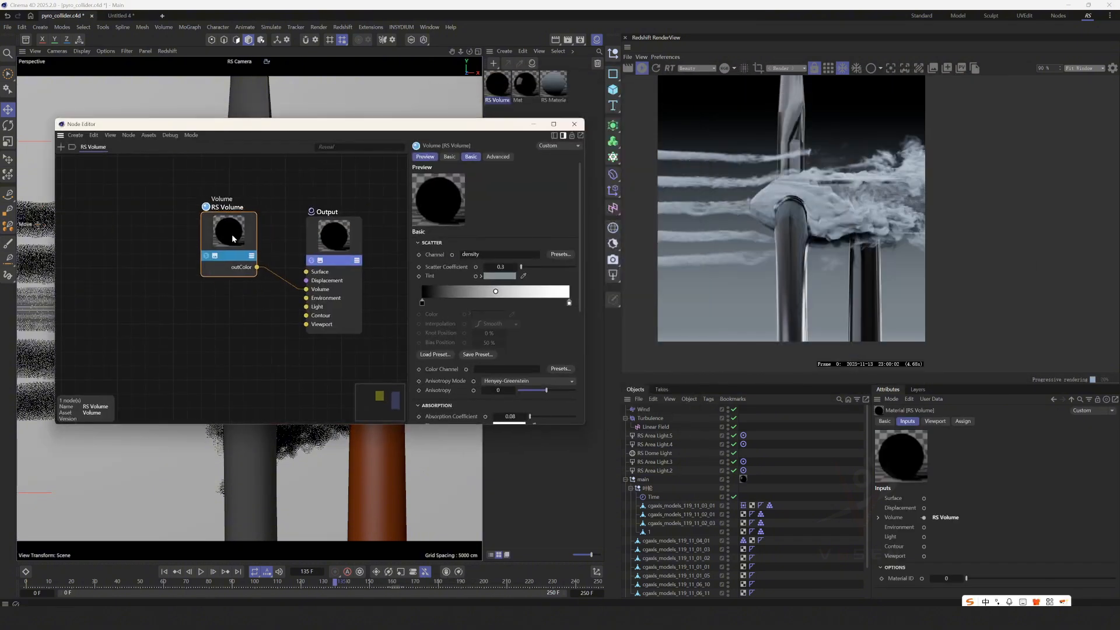
left_click_drag(232, 239, 231, 231)
left_click_drag(316, 239, 300, 243)
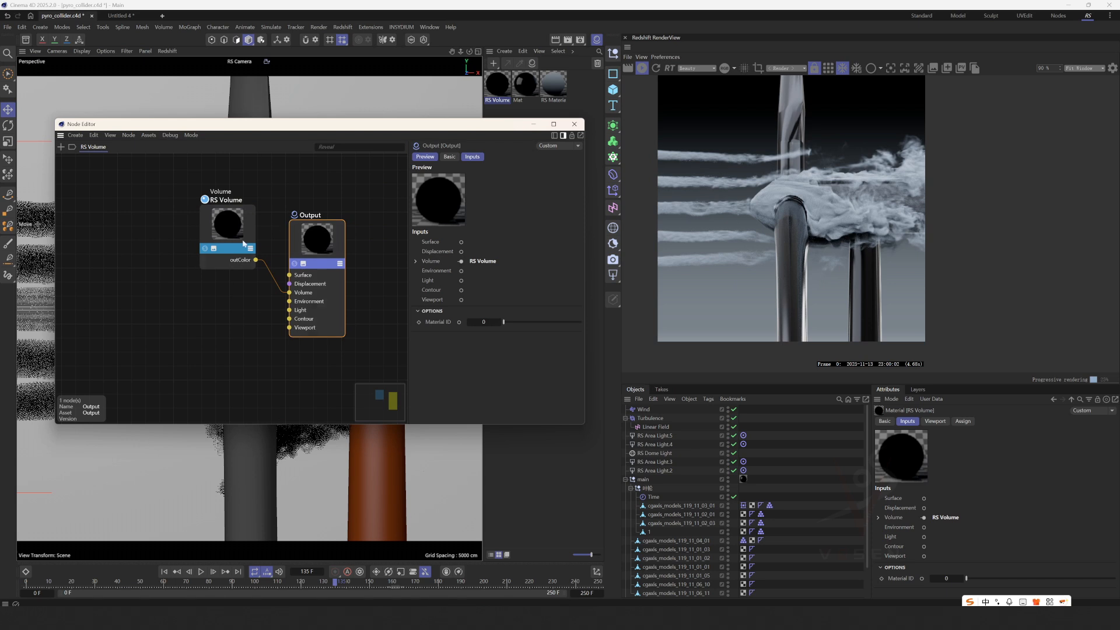
left_click_drag(227, 231, 223, 258)
left_click_drag(324, 250, 318, 243)
left_click_drag(234, 255, 230, 242)
left_click_drag(263, 124, 152, 143)
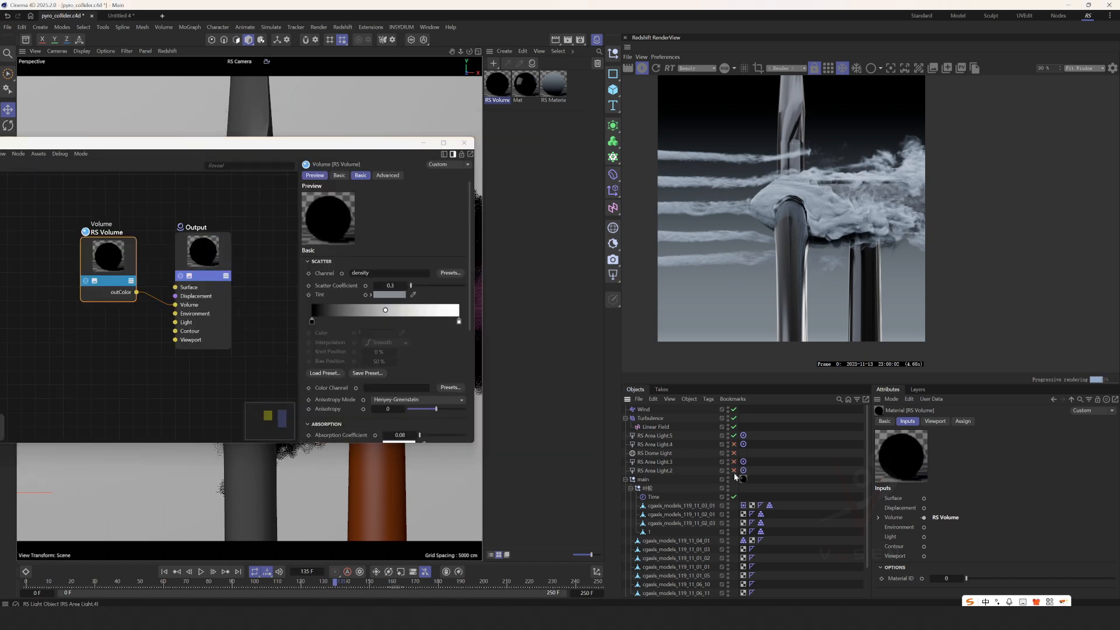
Disable all lights except RS Area Light.5 and inspect that light's Details contribution settings against the rendered smoke.
left_click_drag(735, 471, 735, 436)
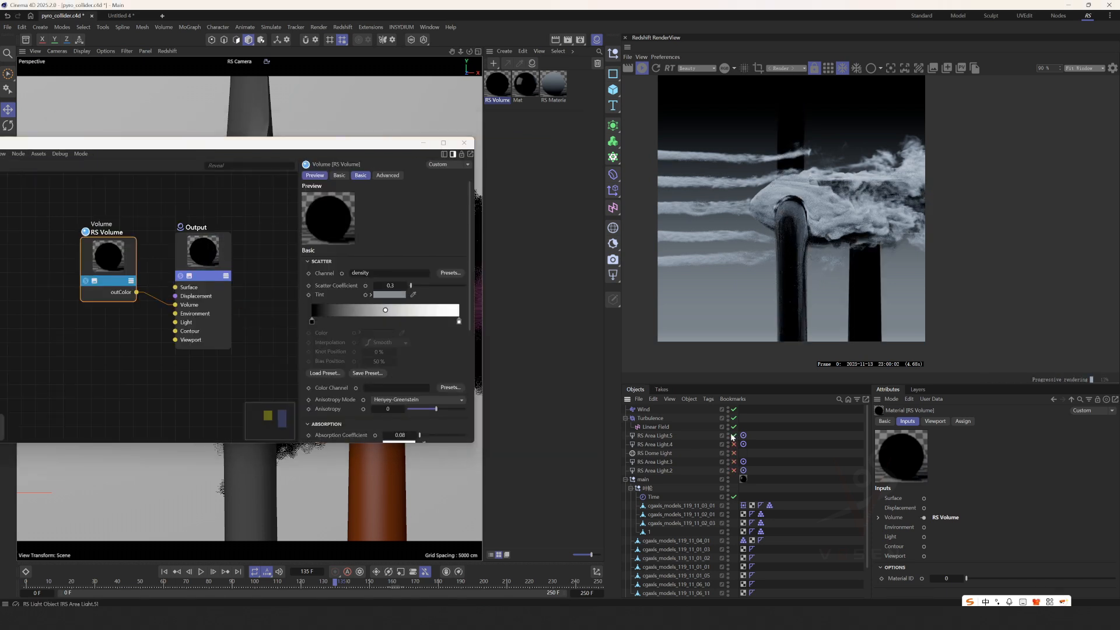
left_click(733, 436)
left_click(661, 438)
scroll(912, 501, "down", 3)
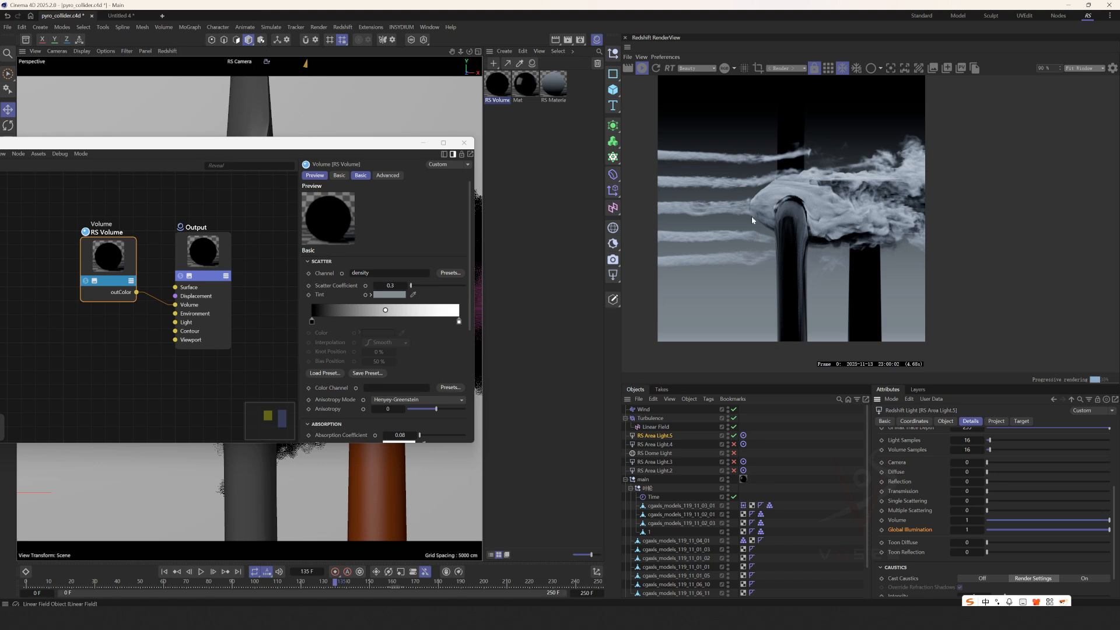
scroll(856, 211, "up", 1)
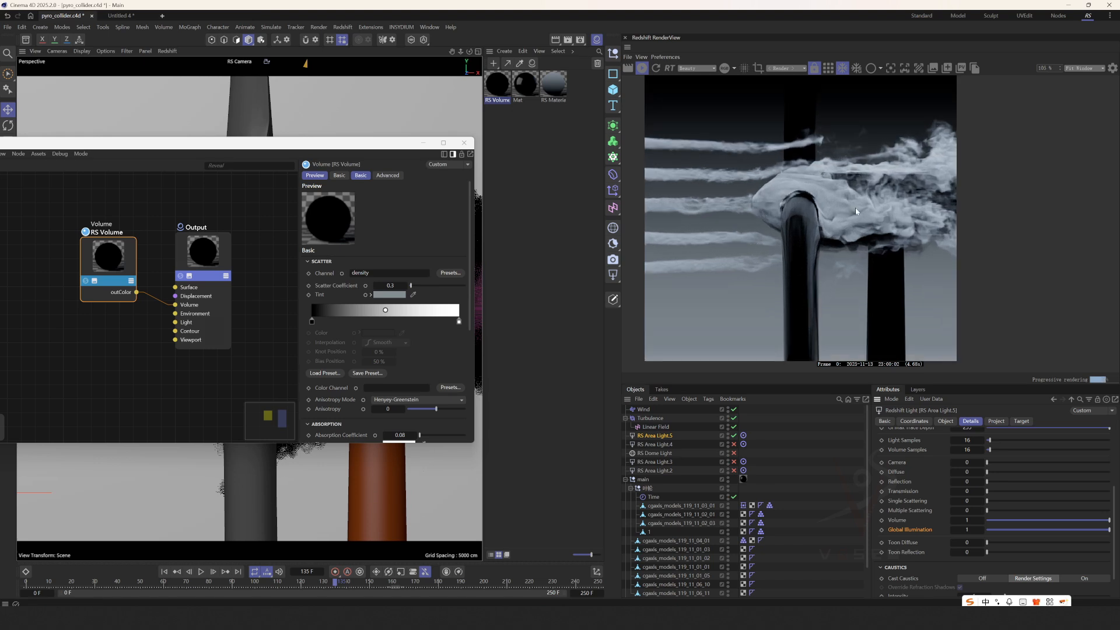
Try an Absorption Coefficient of 2.2 and a Scatter Coefficient of 1.98 on the RS Volume node, reverting each one.
left_click_drag(80, 270, 85, 263)
scroll(342, 347, "down", 2)
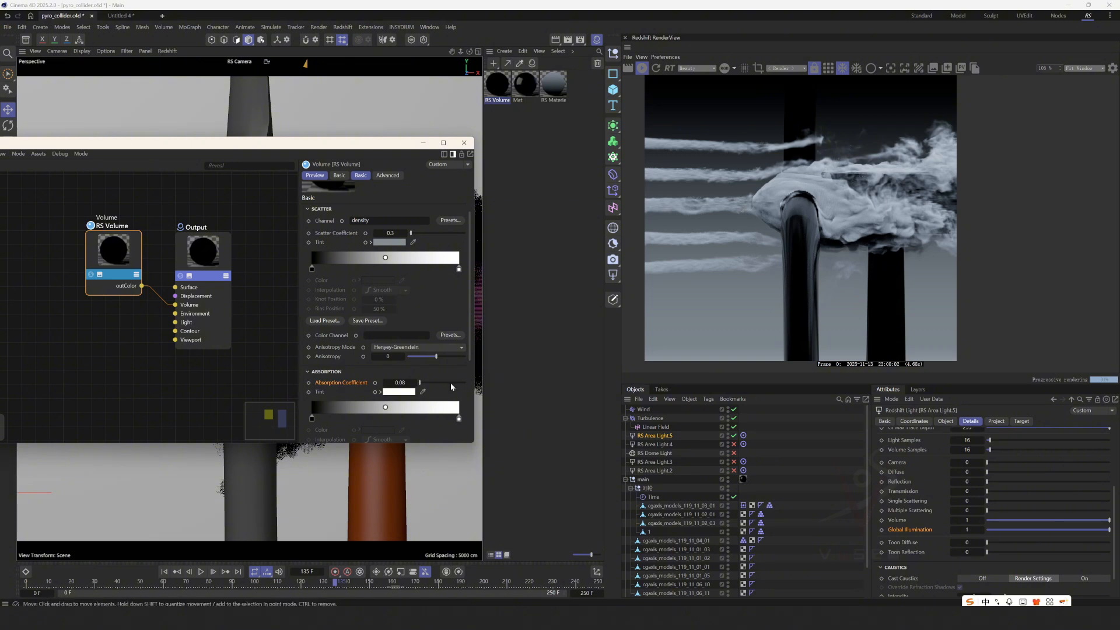
left_click(423, 383)
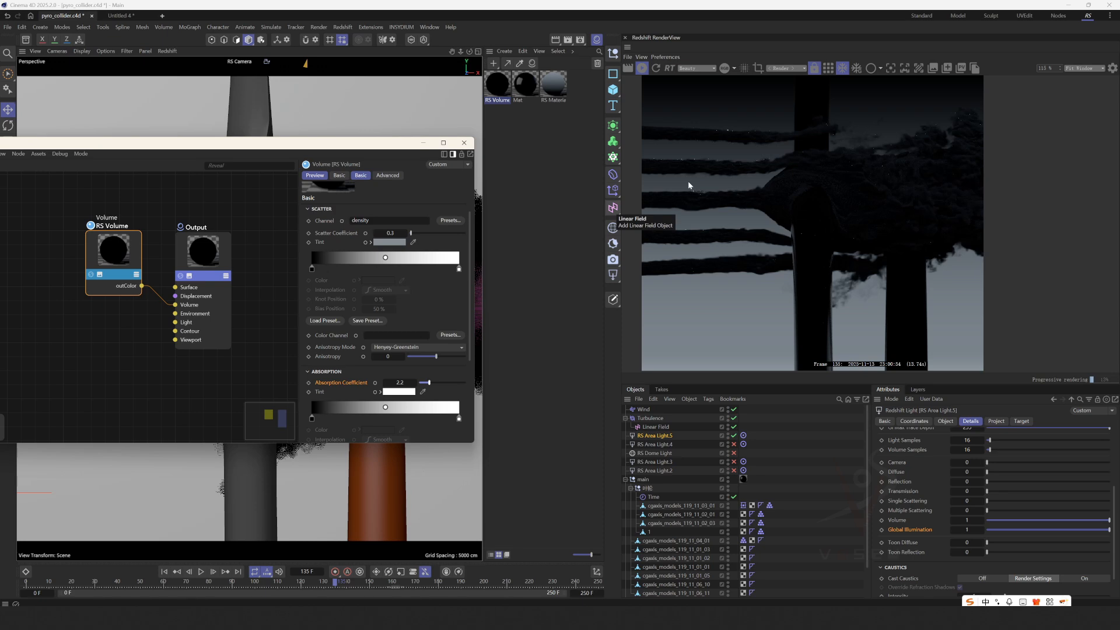
key("ctrl+z")
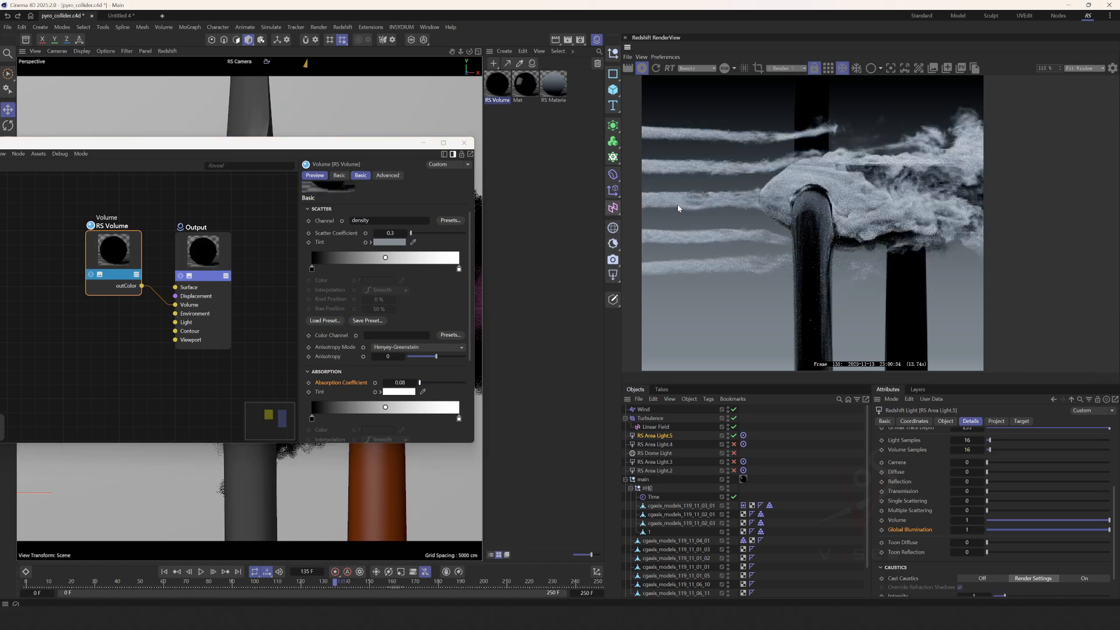
scroll(355, 275, "up", 2)
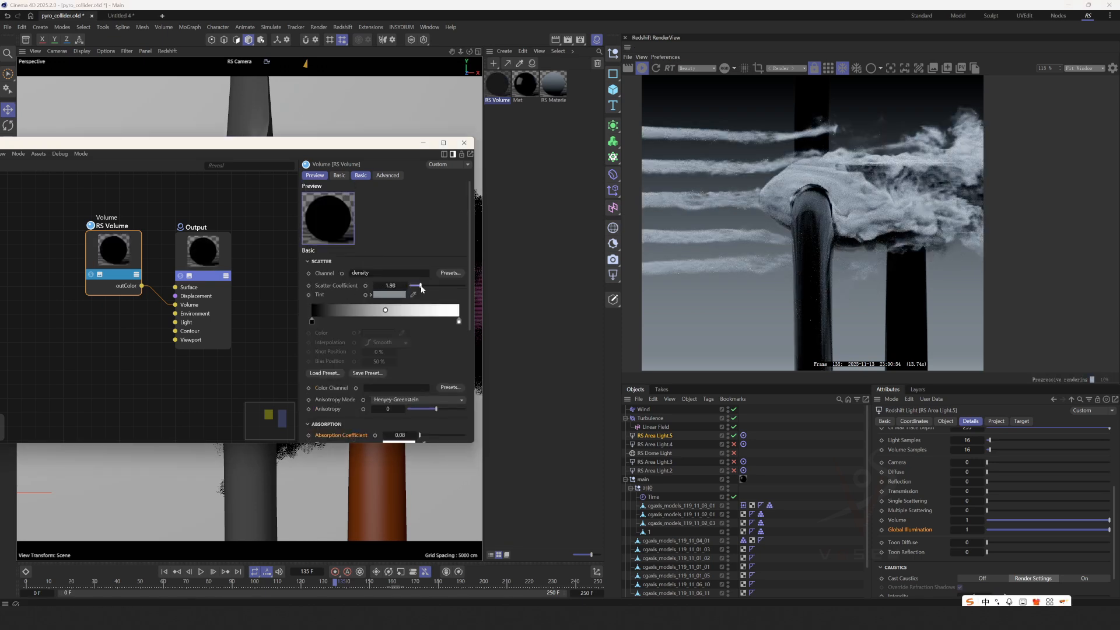
left_click_drag(422, 288, 410, 285)
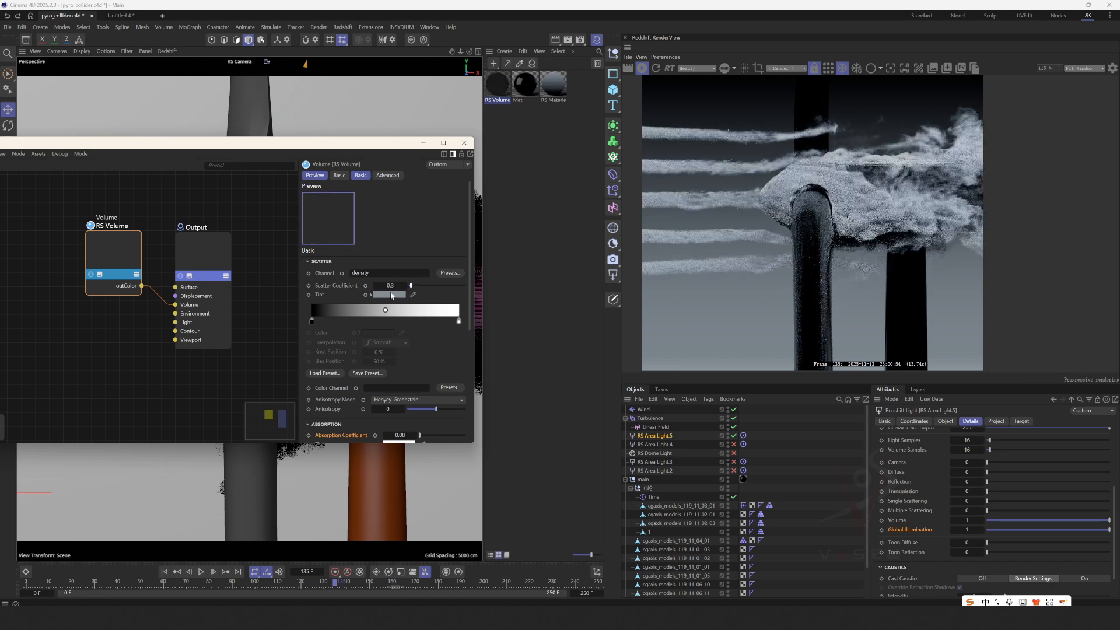
Try an Absorption Coefficient of 1.07 with a Scatter Coefficient of 3.45, examine the dense smoke in the render, and undo both.
scroll(344, 350, "down", 2)
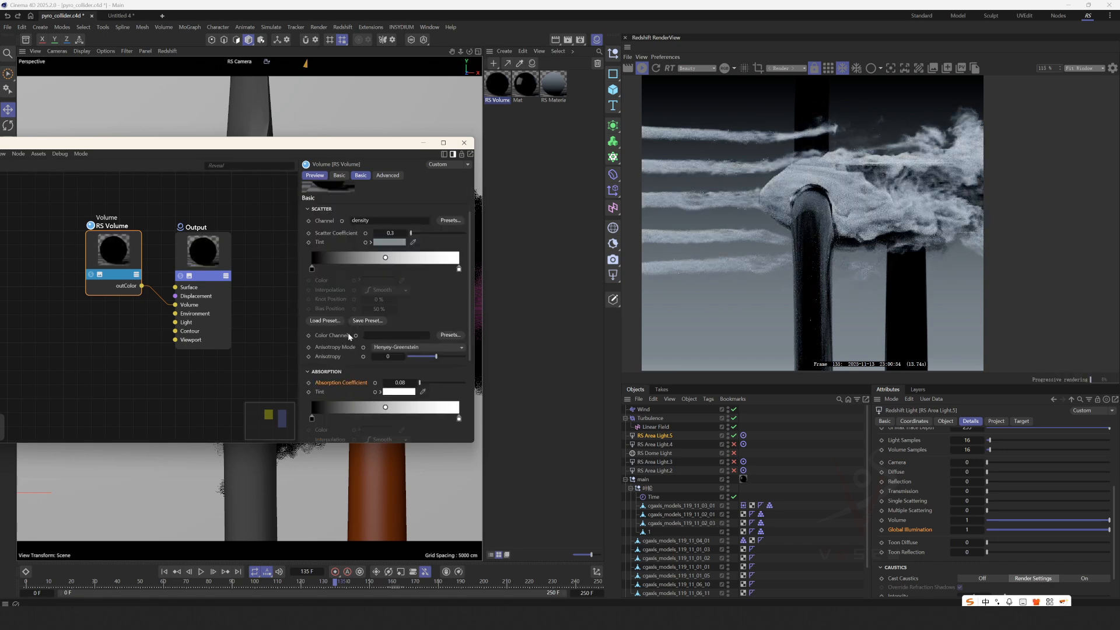
left_click(424, 381)
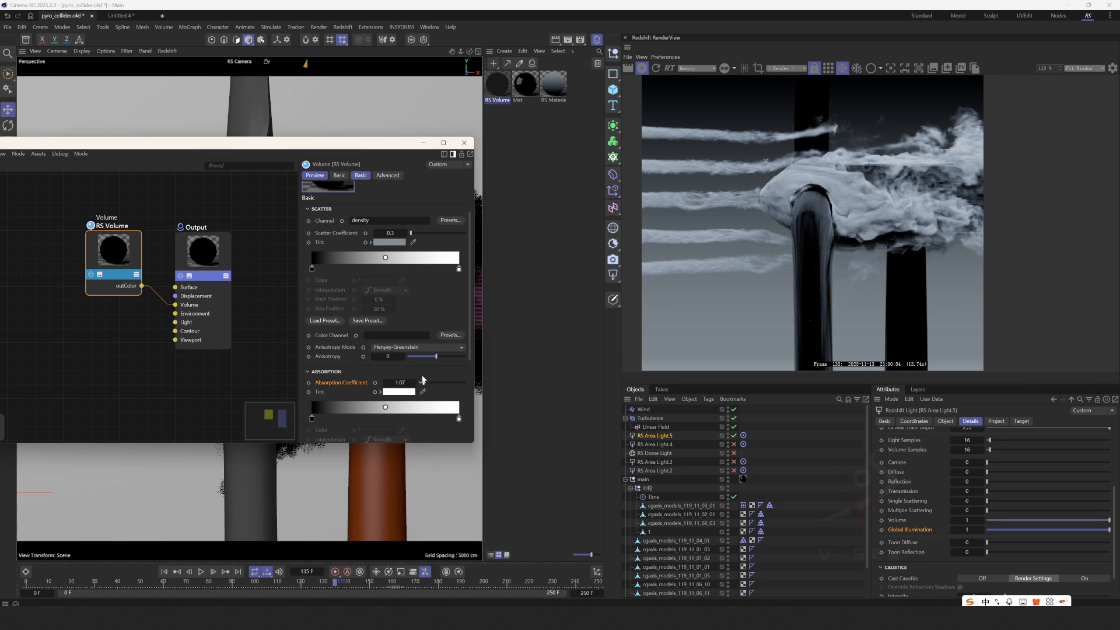
left_click(419, 232)
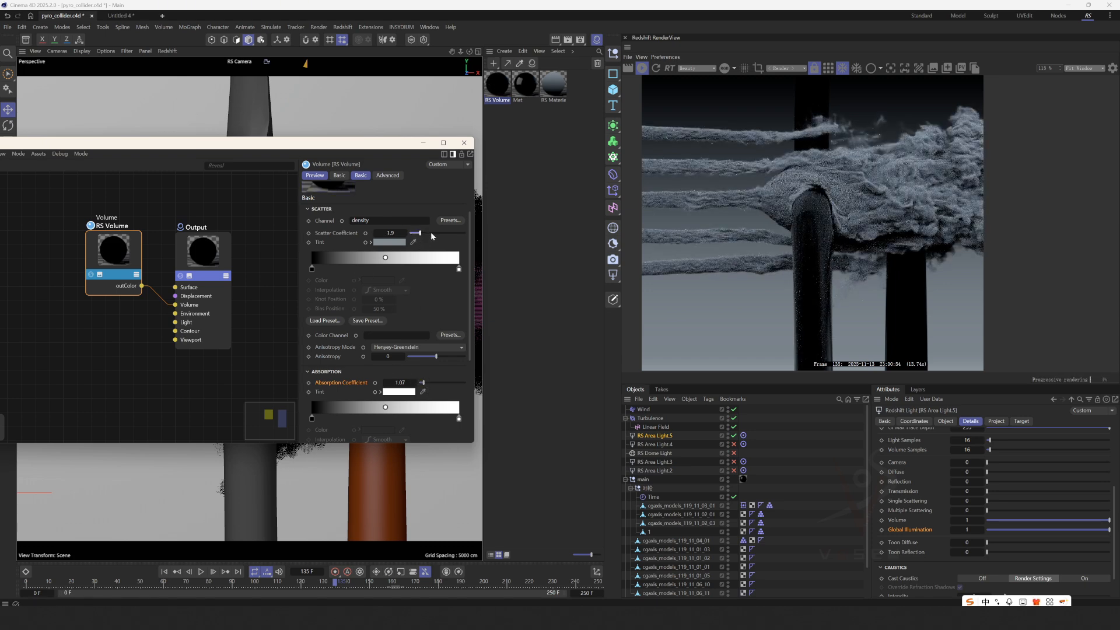
scroll(679, 179, "up", 5)
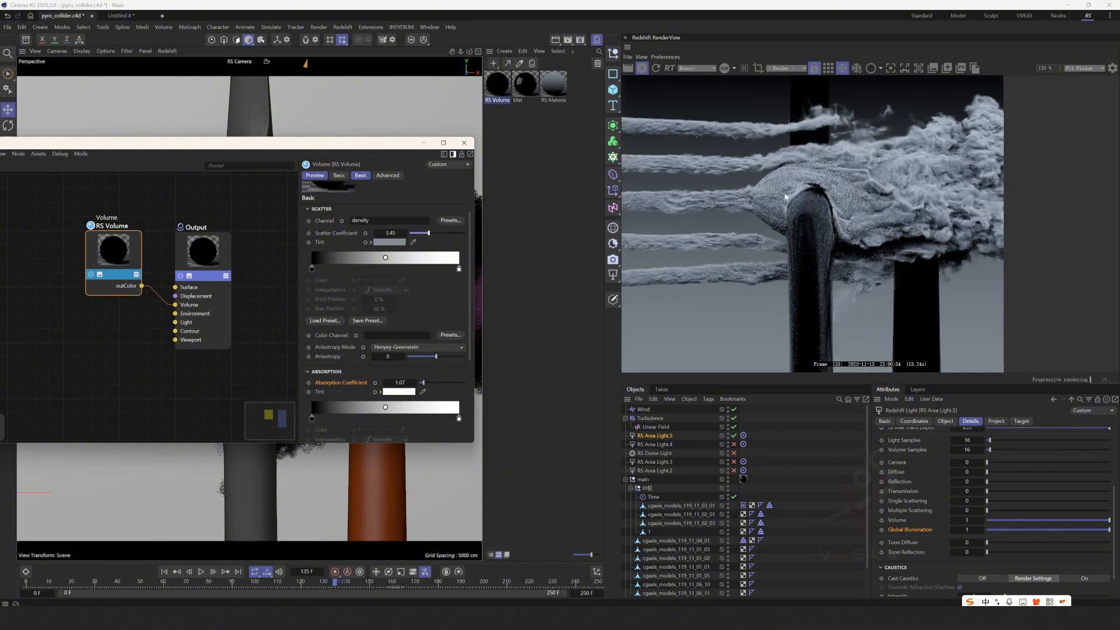
scroll(784, 182, "down", 3)
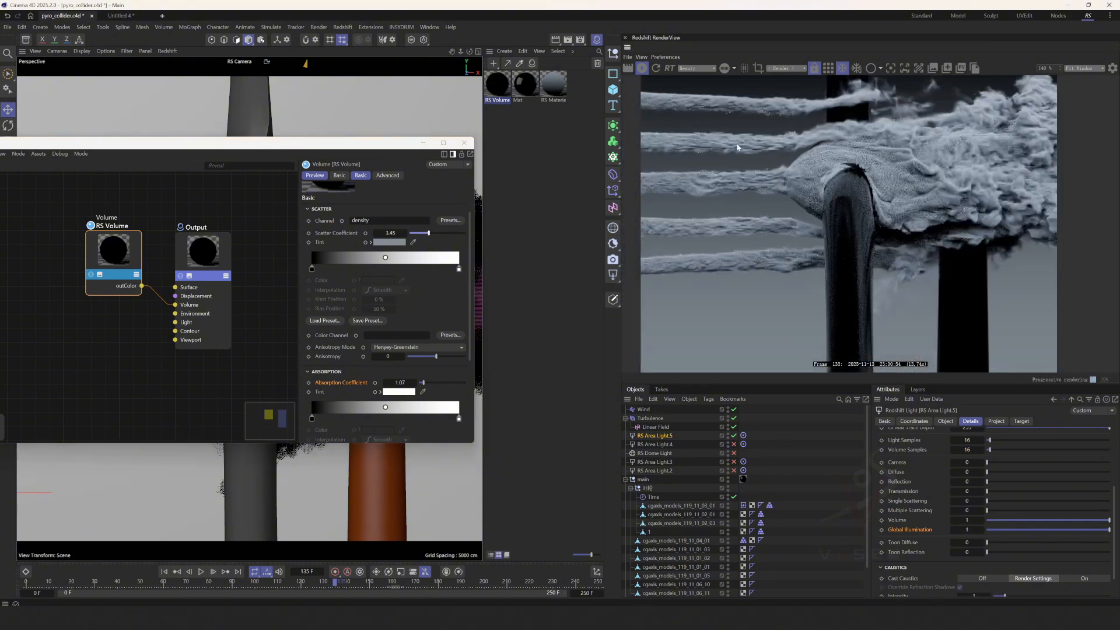
middle_click_drag(737, 145, 731, 177)
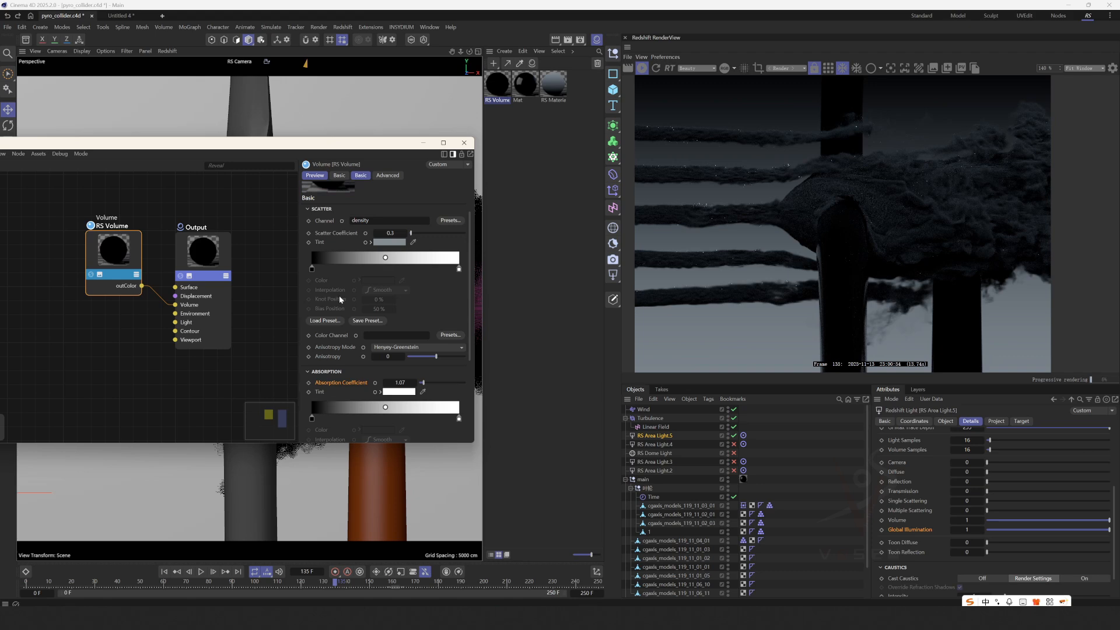
key("Return")
Try a blue Scatter Tint with 77% saturation and 84% value on the RS Volume node, and desaturate and darken it.
left_click(395, 242)
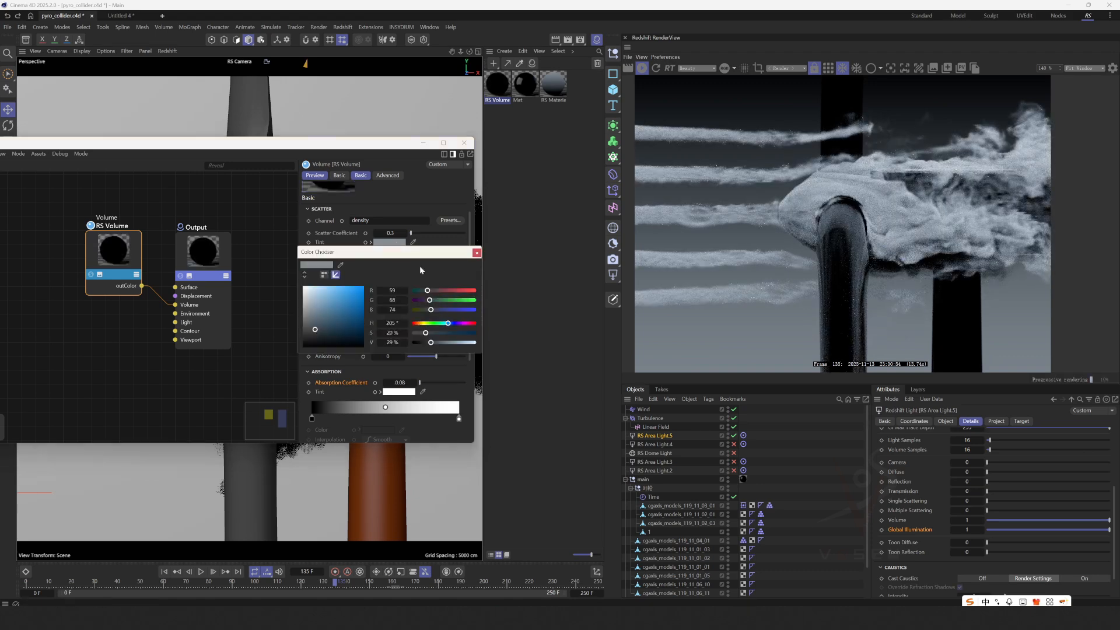
left_click(461, 333)
left_click(465, 342)
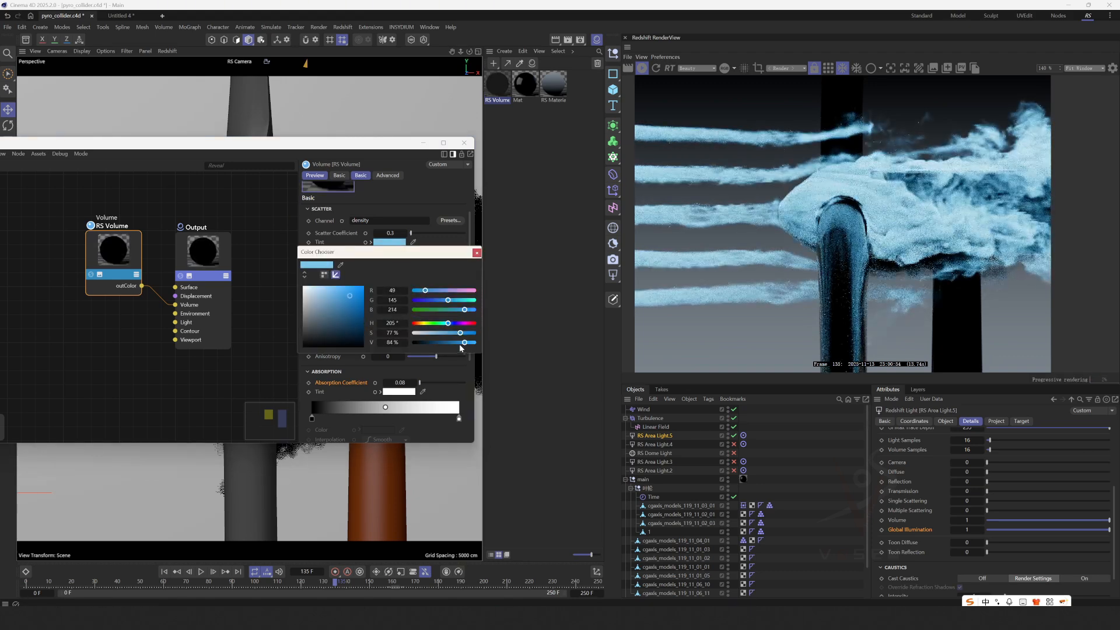
left_click(434, 333)
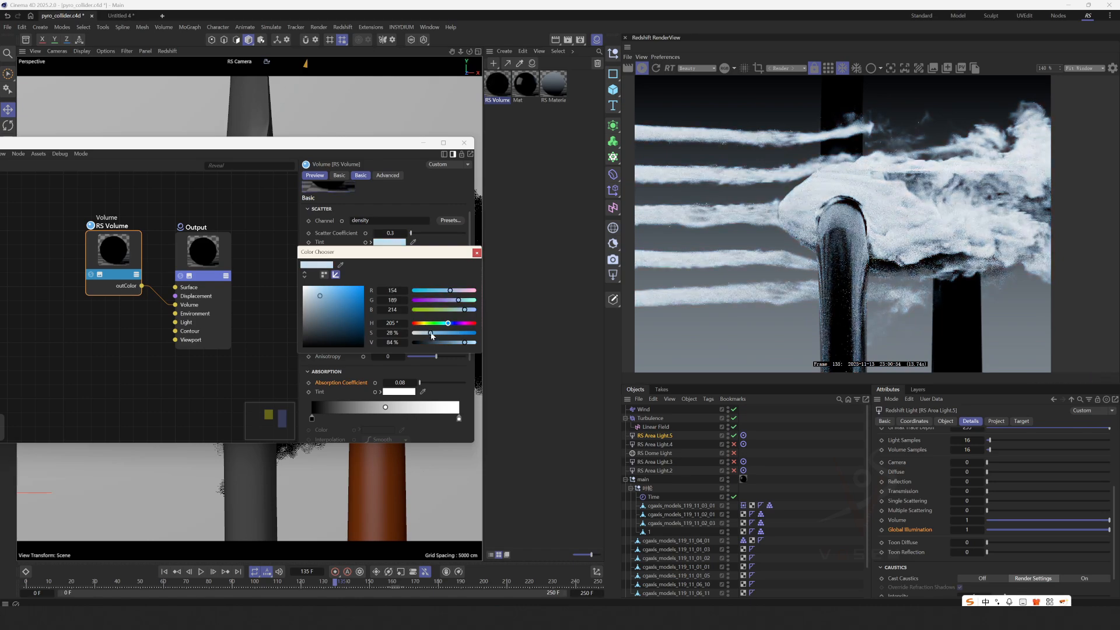
left_click(433, 343)
Try a magenta Scatter Tint with hue 320°, saturation 93% and value 71%, and undo the tint changes.
left_click_drag(435, 333, 460, 333)
left_click(468, 323)
left_click(470, 333)
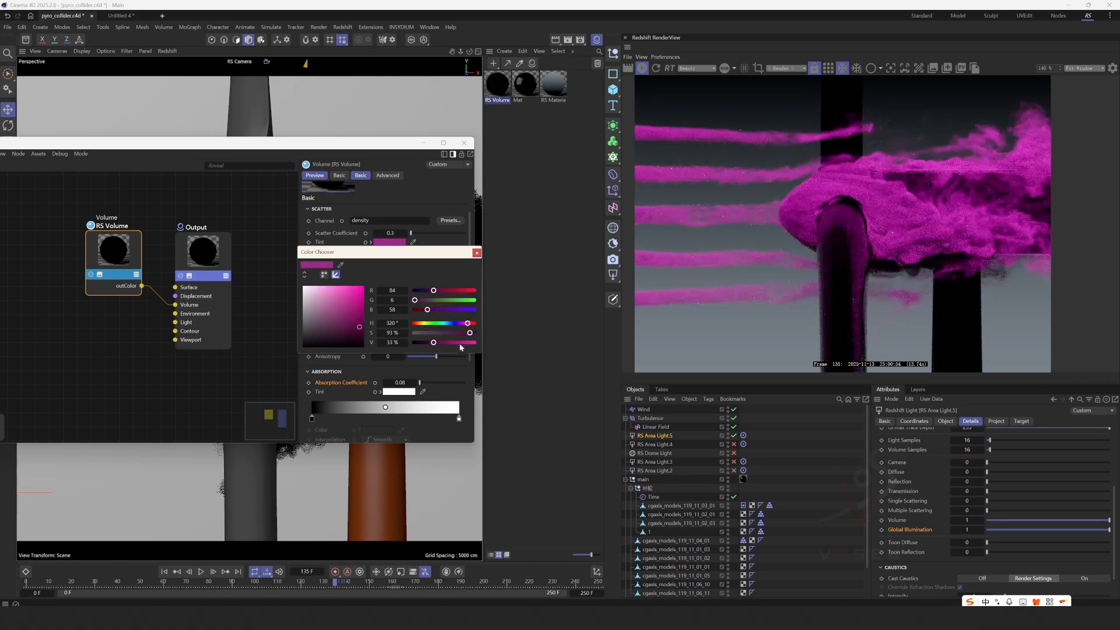
left_click(456, 343)
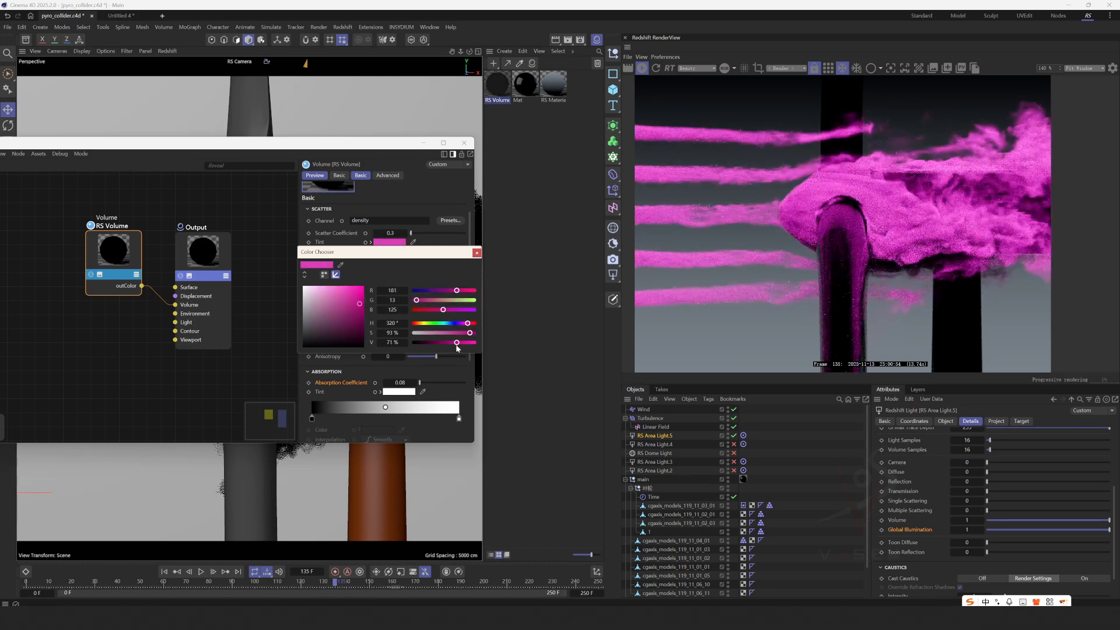
left_click(476, 253)
key("ctrl+z")
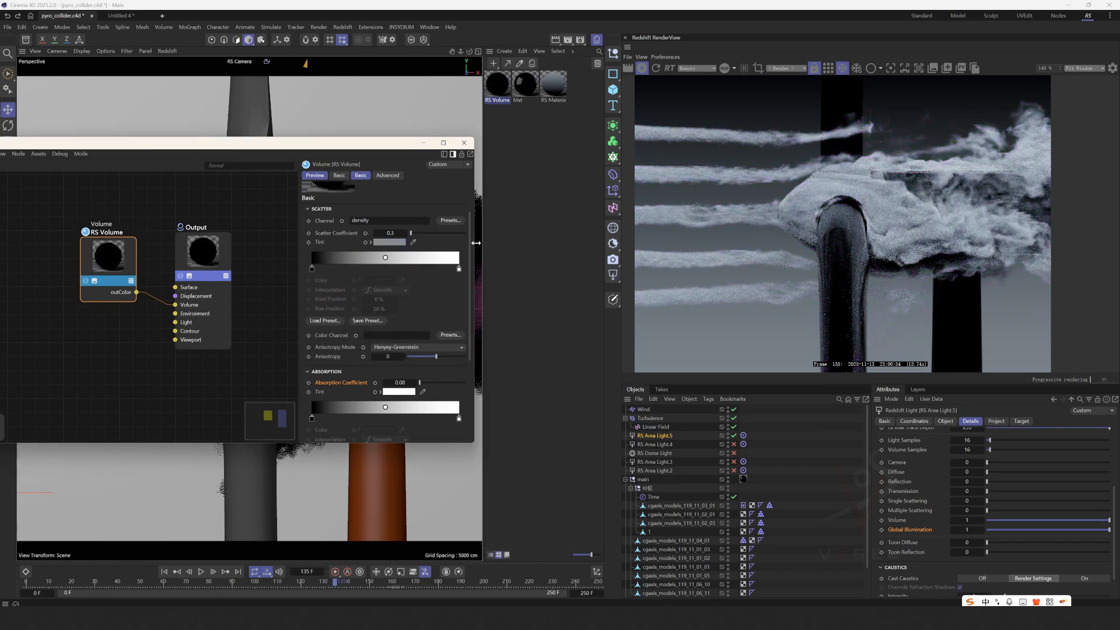
Close the Node Editor, leave the RS Camera view, and select RS Area Light.5 to examine its placement around the turbine.
scroll(721, 220, "down", 5)
middle_click_drag(723, 220, 679, 204)
left_click(464, 143)
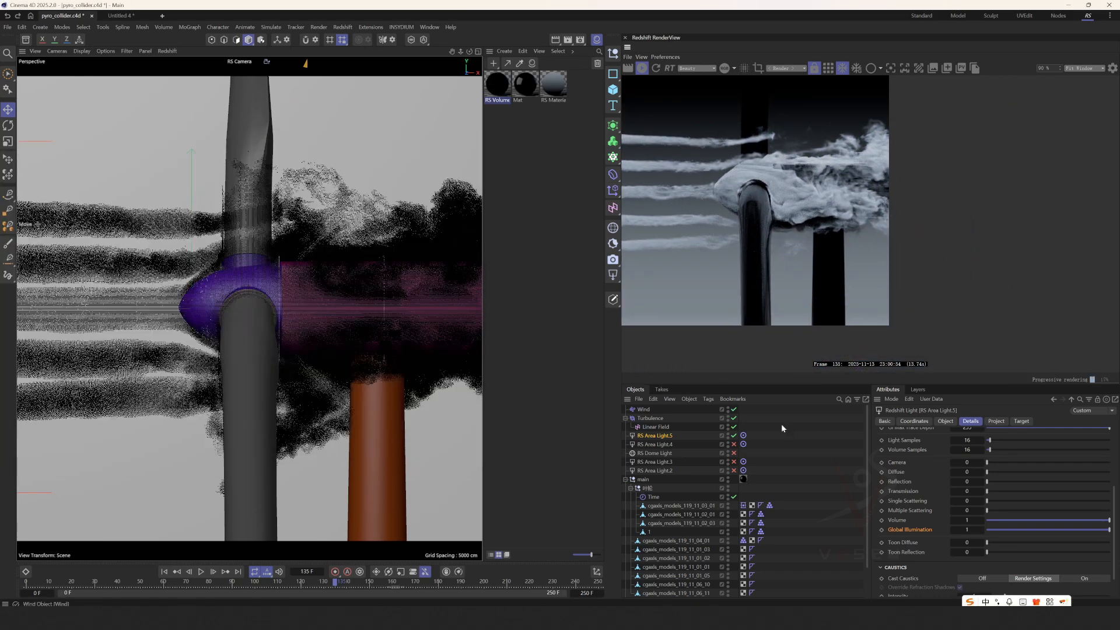
middle_click(392, 346)
middle_click(392, 347)
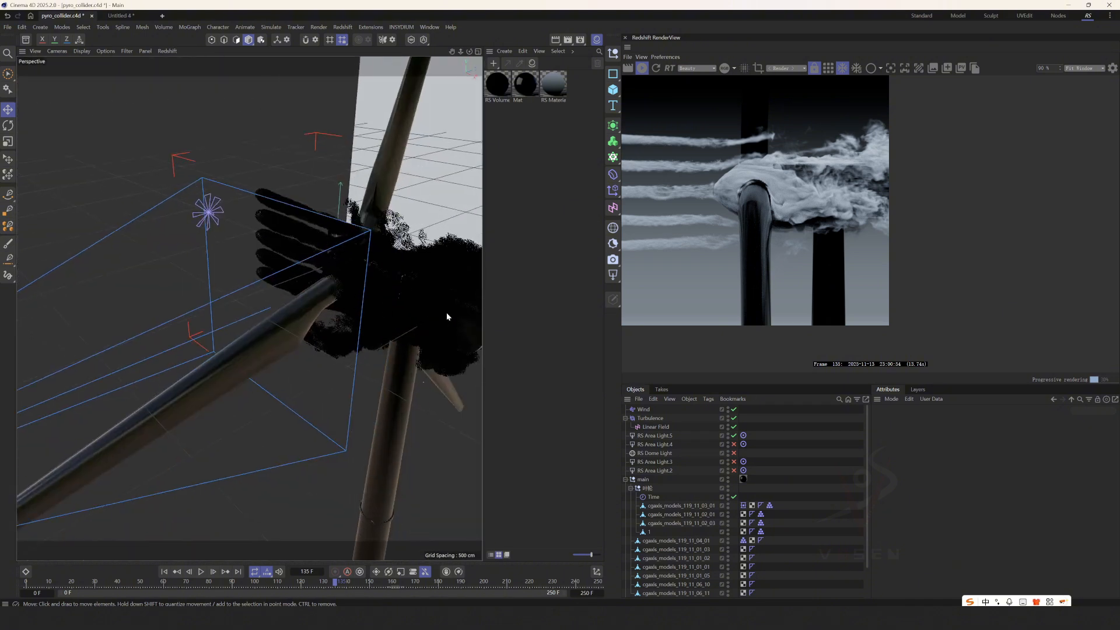
left_click(654, 438)
scroll(223, 375, "down", 8)
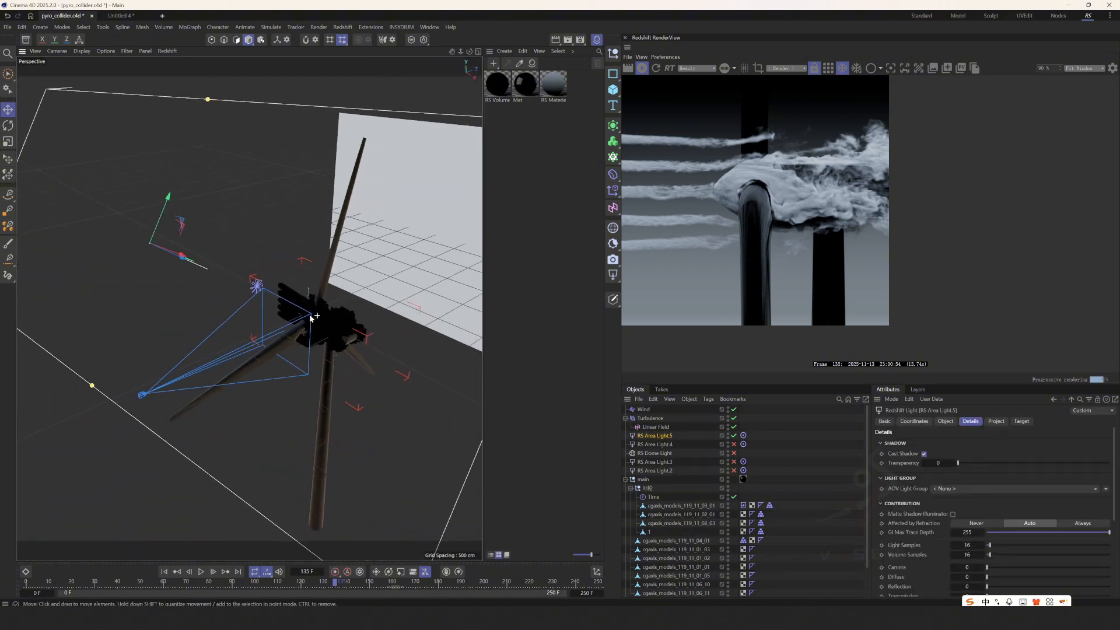
Examine RS Area Light.5's angle to the turbine and its effect on the smoke in the render.
left_click_drag(309, 317, 250, 298, "alt")
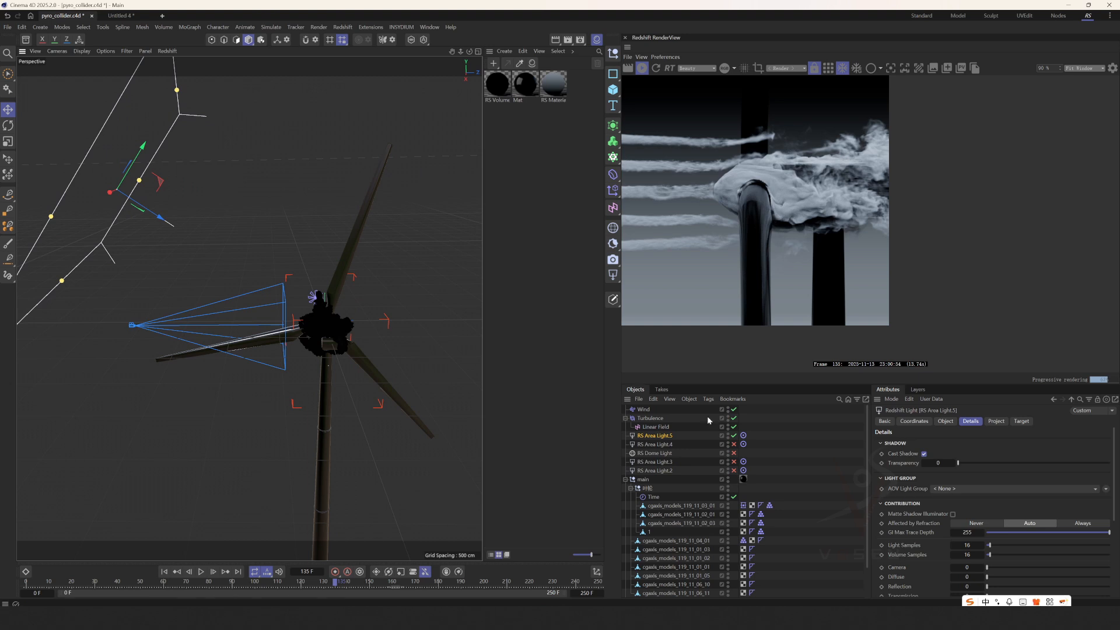
scroll(706, 169, "up", 1)
middle_click_drag(679, 185, 821, 179)
middle_click_drag(928, 196, 875, 210)
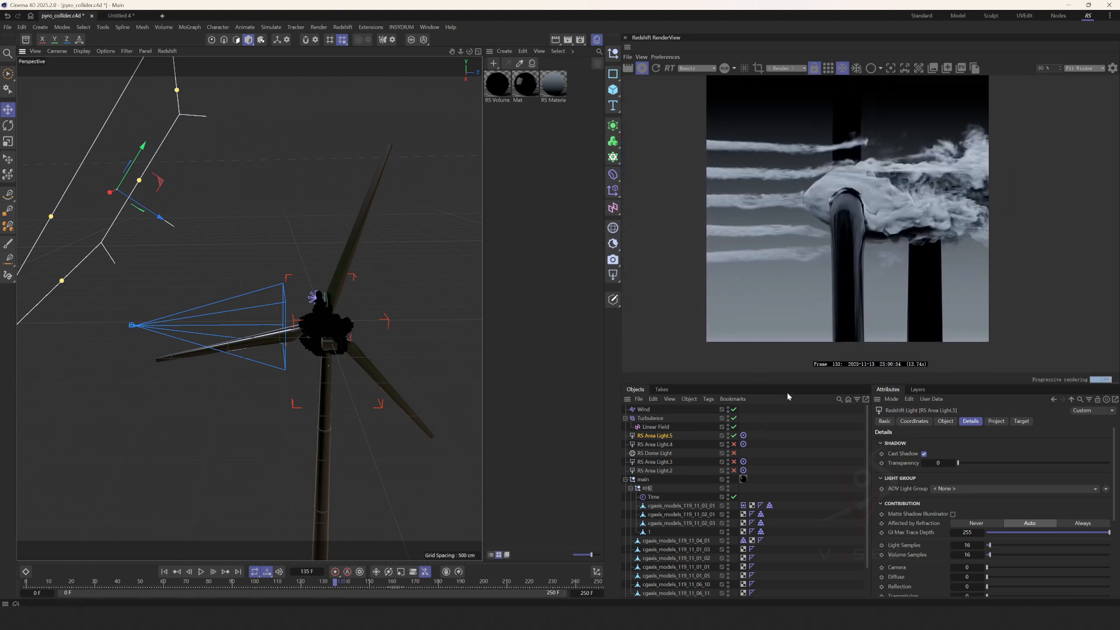
Enable only RS Area Light.4 in place of RS Area Light.5, and examine its placement and effect on the turbine.
left_click(735, 436)
left_click_drag(734, 444, 734, 470)
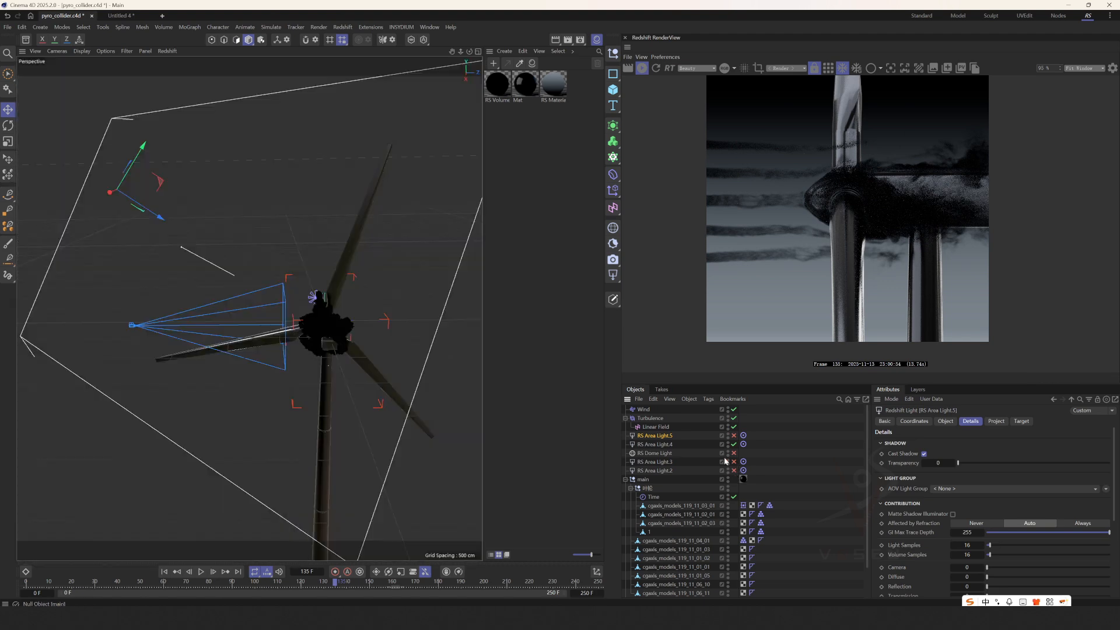
left_click(654, 445)
left_click_drag(397, 326, 350, 322, "alt")
scroll(909, 196, "up", 1)
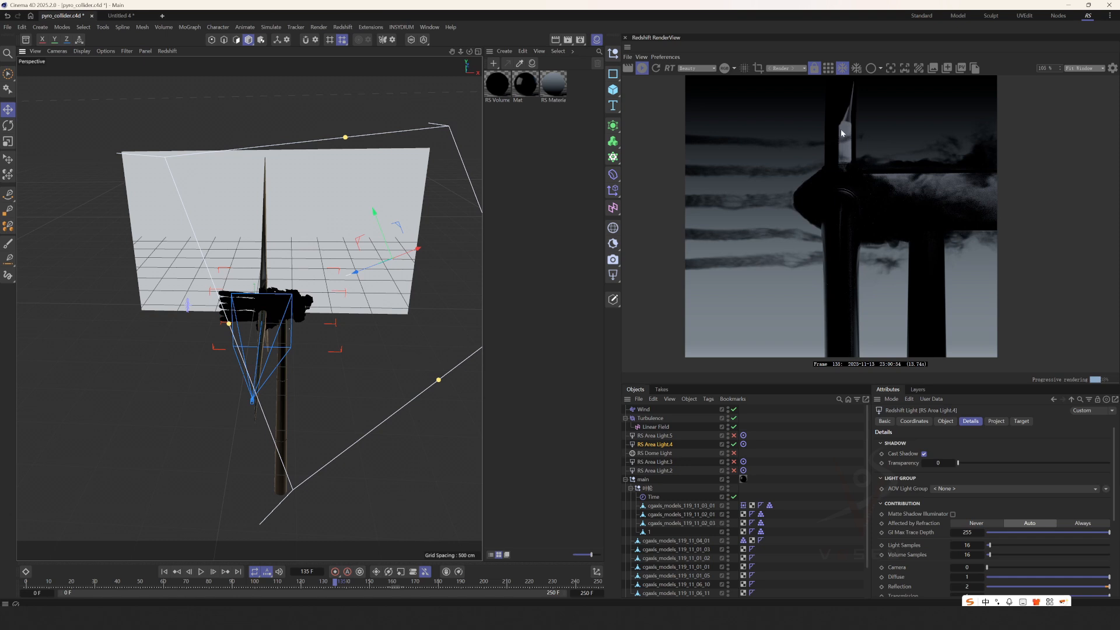
scroll(859, 131, "down", 1)
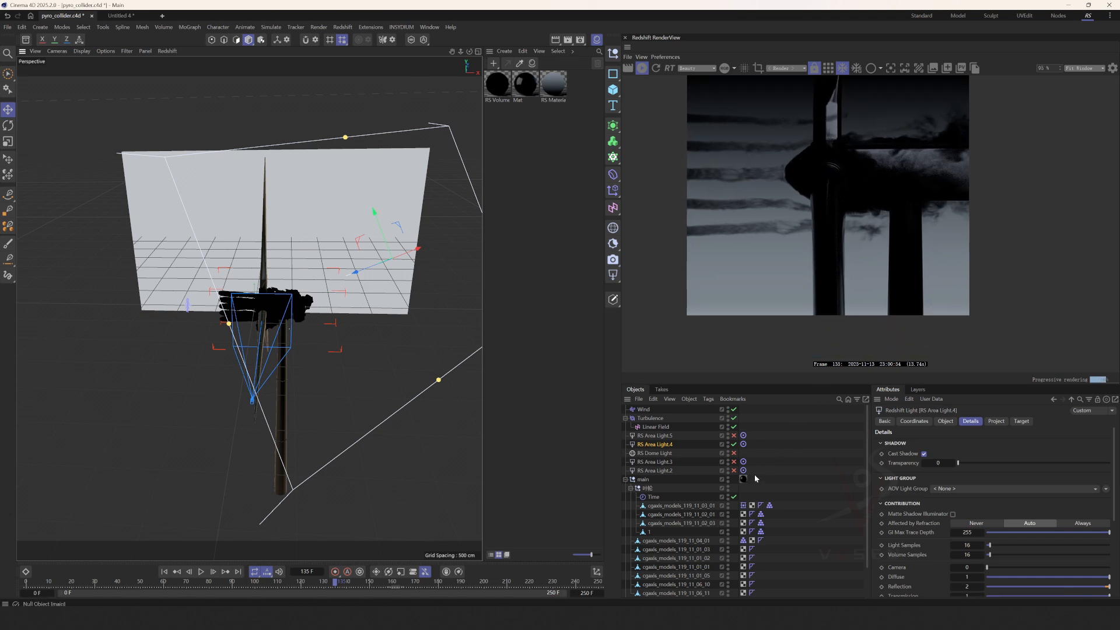
Enable only RS Area Light.3 in place of RS Area Light.4, and examine its placement and rendered effect.
left_click(734, 444)
left_click(733, 462)
left_click(658, 463)
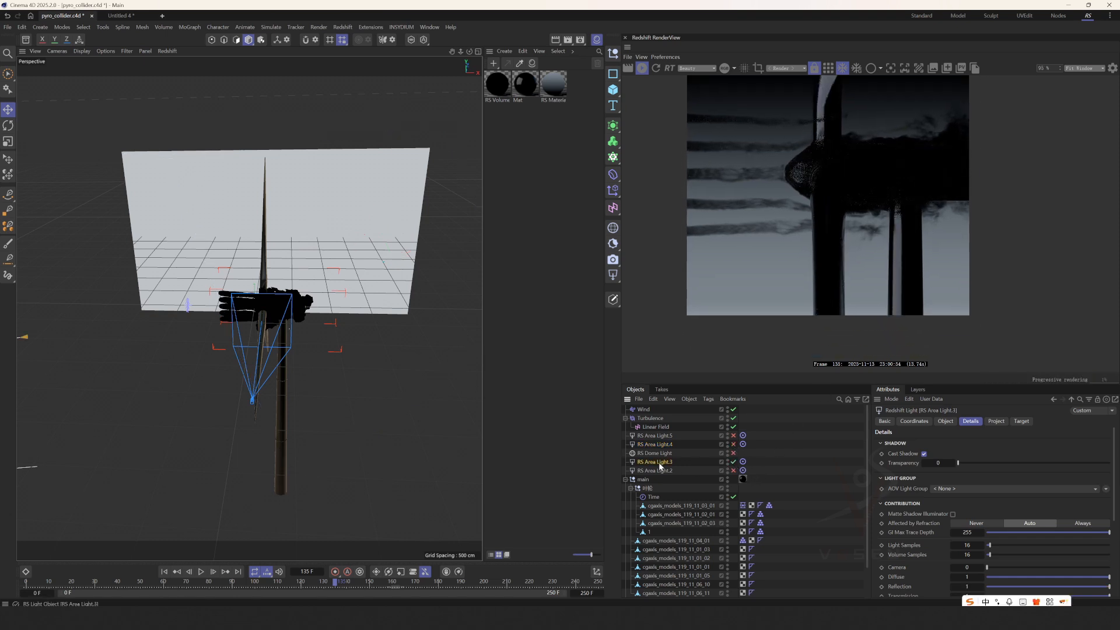
scroll(314, 342, "down", 4)
left_click_drag(288, 341, 324, 339, "alt")
left_click_drag(888, 105, 802, 110)
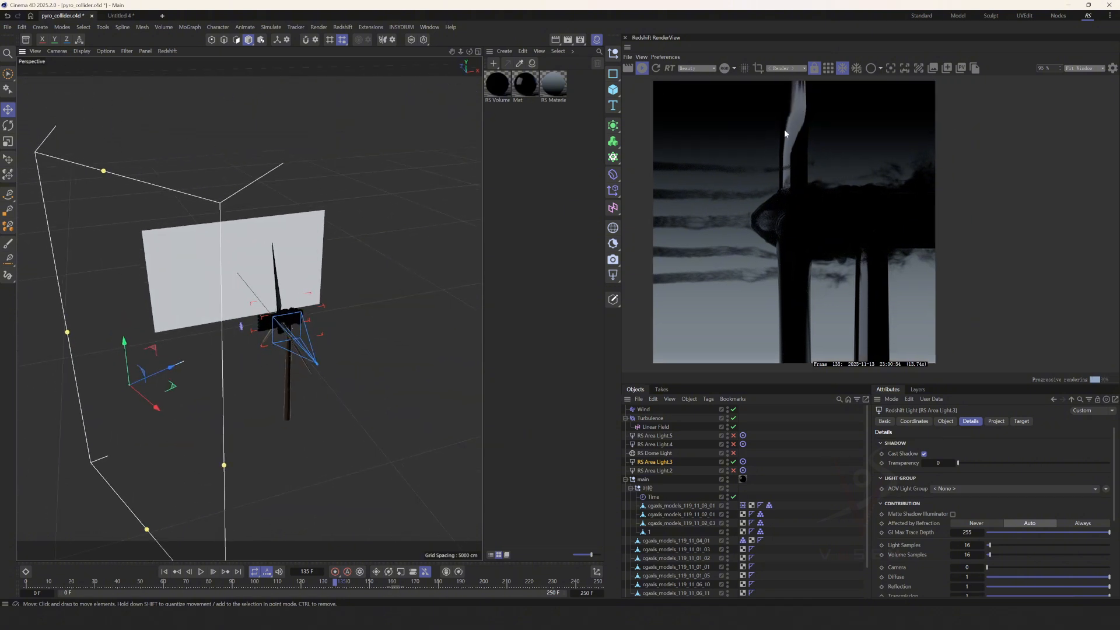
Enable only RS Area Light.2 in place of RS Area Light.3, and examine its position above the turbine.
left_click(733, 462)
left_click(733, 470)
left_click(662, 471)
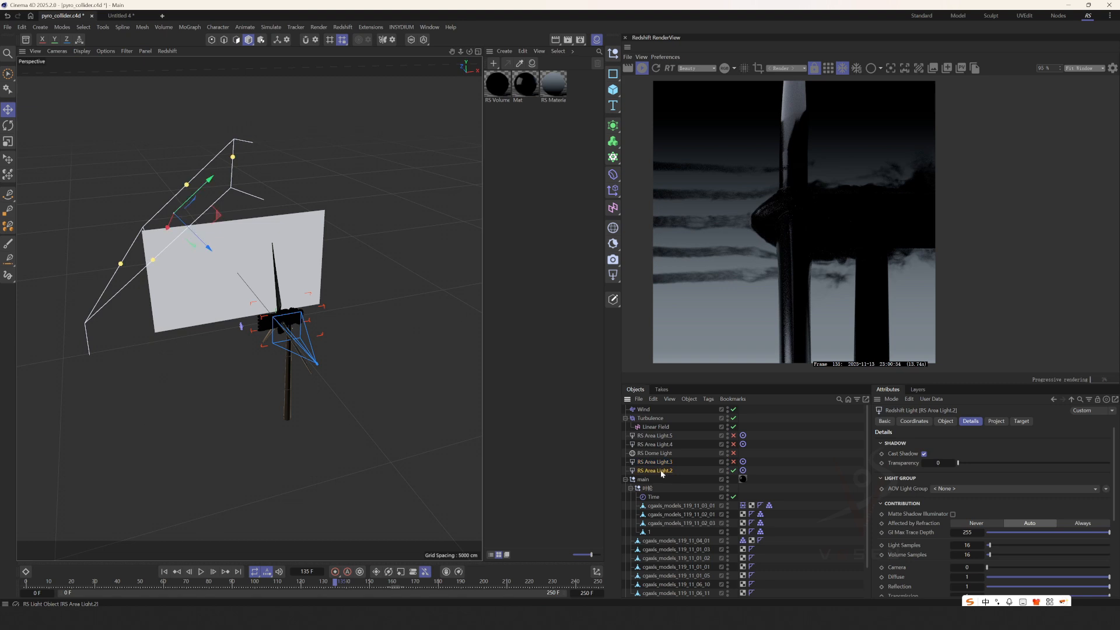
left_click_drag(356, 292, 242, 283, "alt")
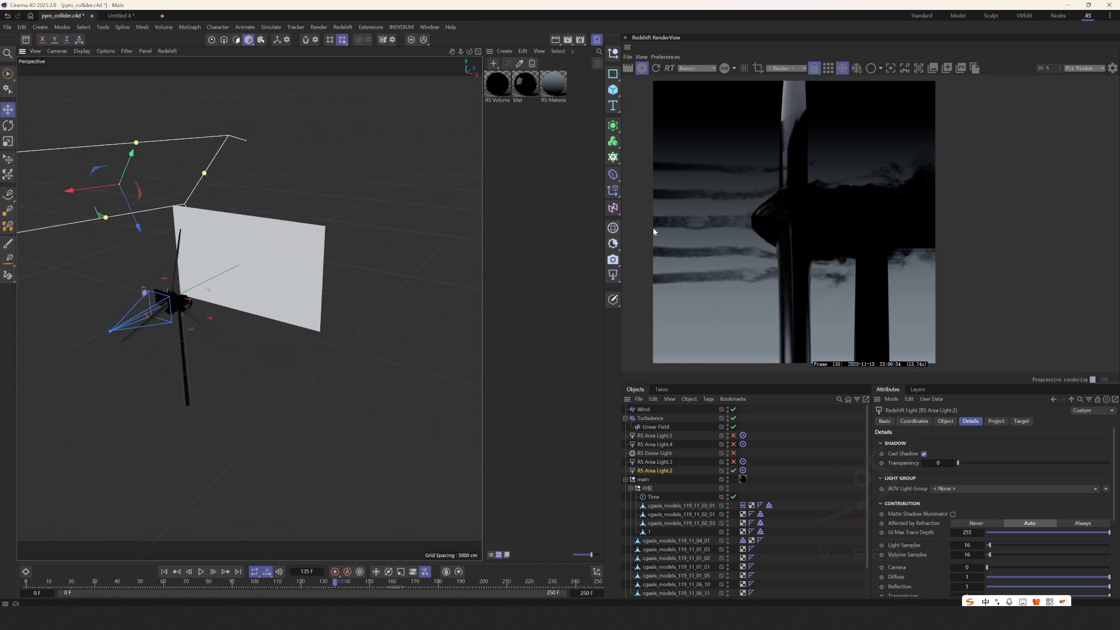
scroll(782, 222, "up", 3)
Go to frame 0 and enlarge RS Area Light.2 by its edge, checking the highlight on the turbine hub.
key("shift+f")
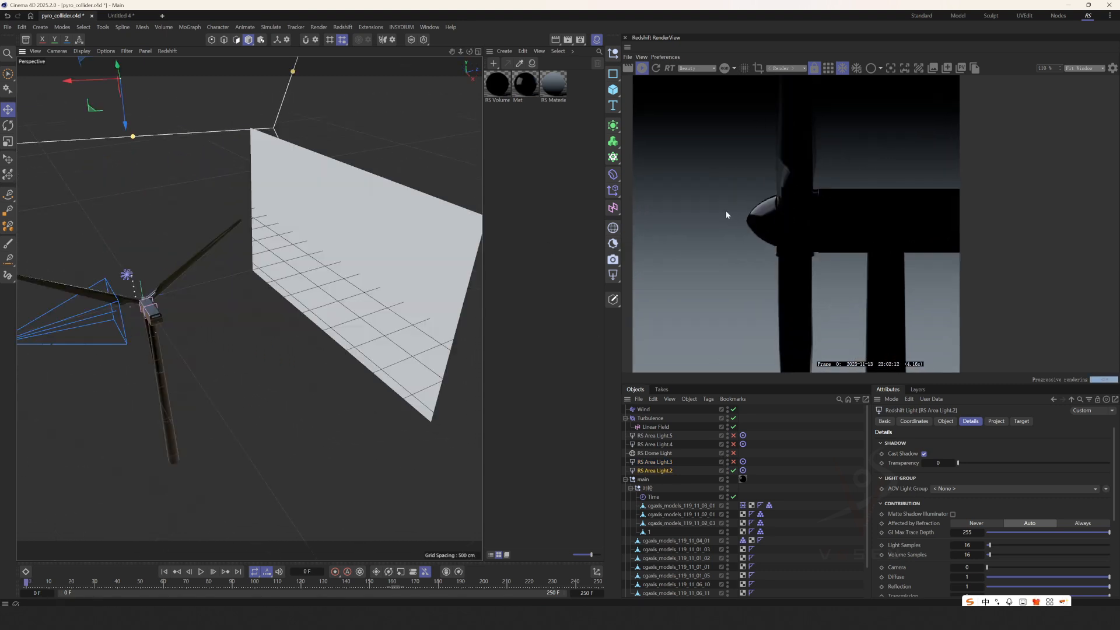
scroll(763, 213, "up", 2)
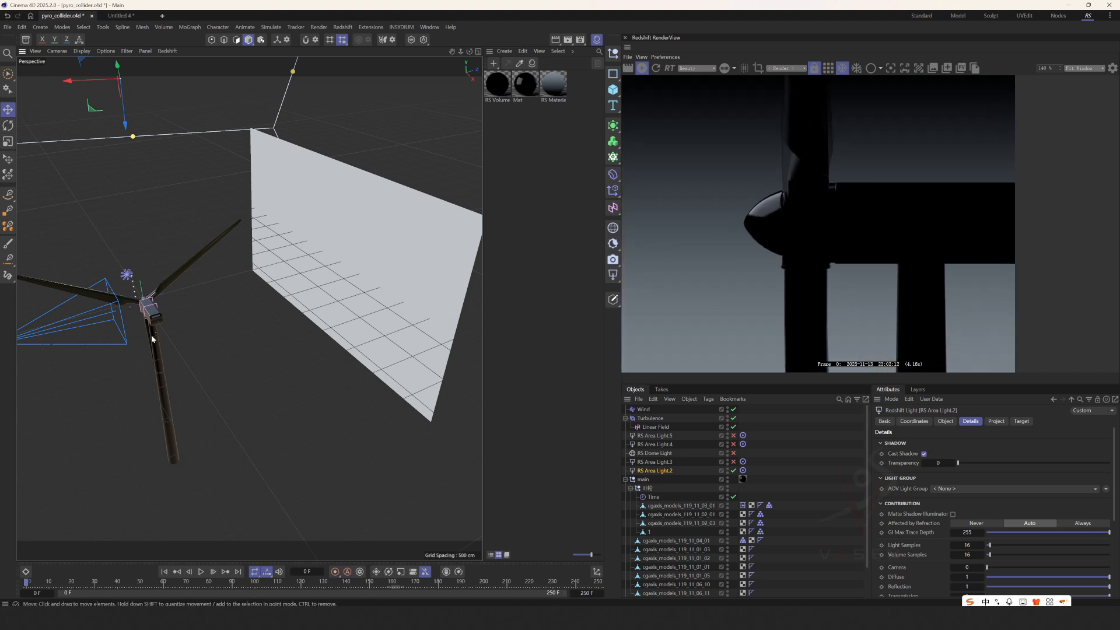
scroll(214, 311, "down", 3)
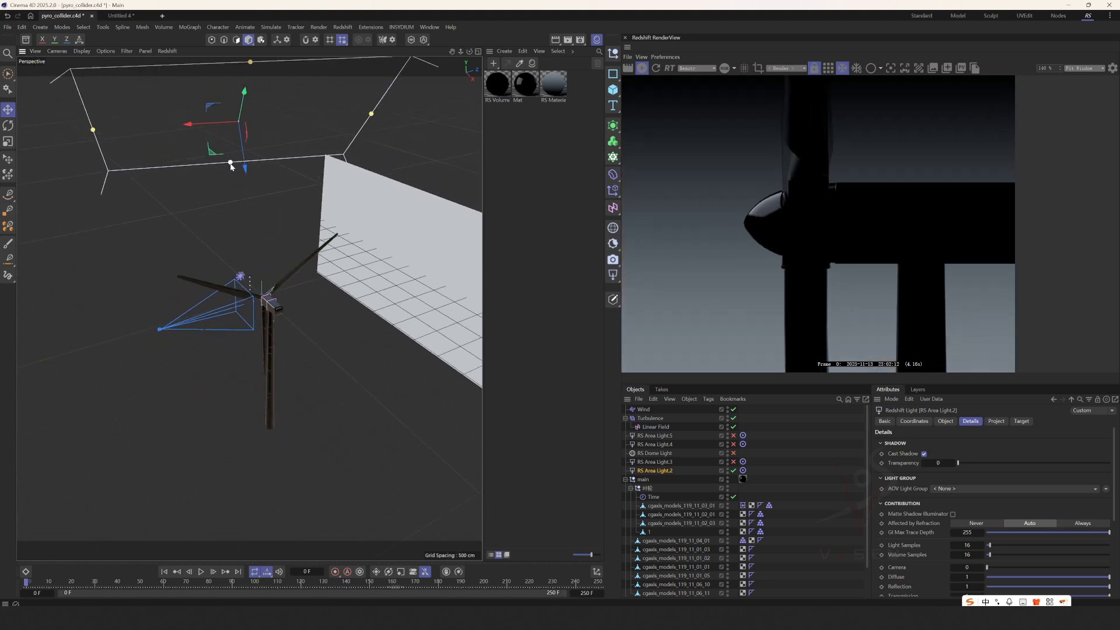
left_click_drag(230, 164, 222, 205)
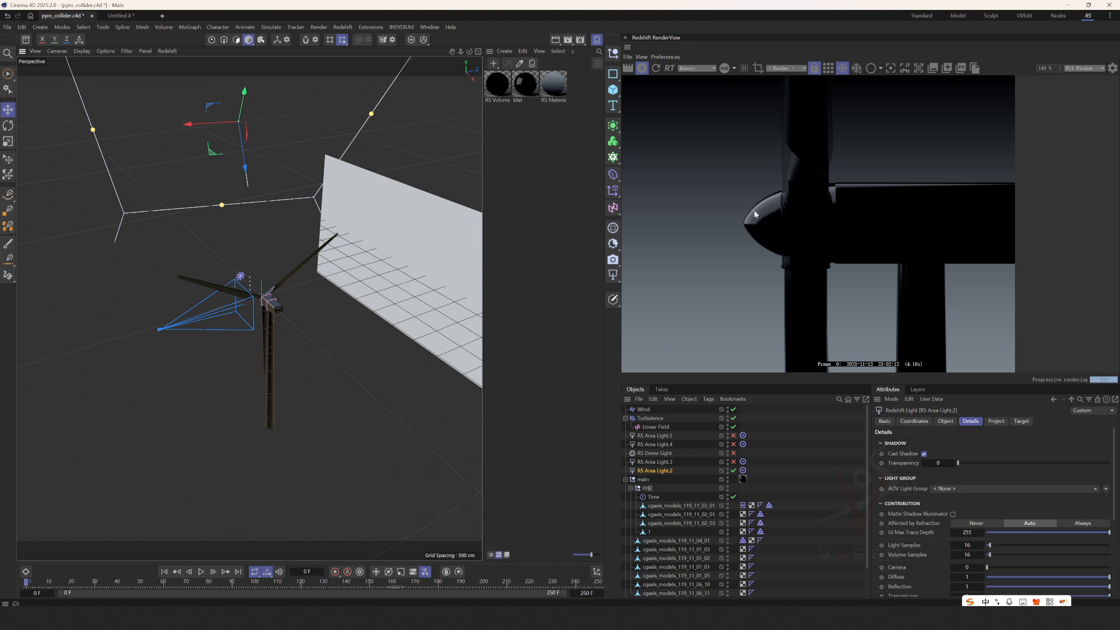
left_click_drag(270, 296, 295, 297, "alt")
left_click_drag(181, 219, 160, 240)
scroll(729, 356, "down", 2)
Enable RS Dome Light in place of RS Area Light.2, select it, and inspect its environment image around the turbine.
left_click(733, 453)
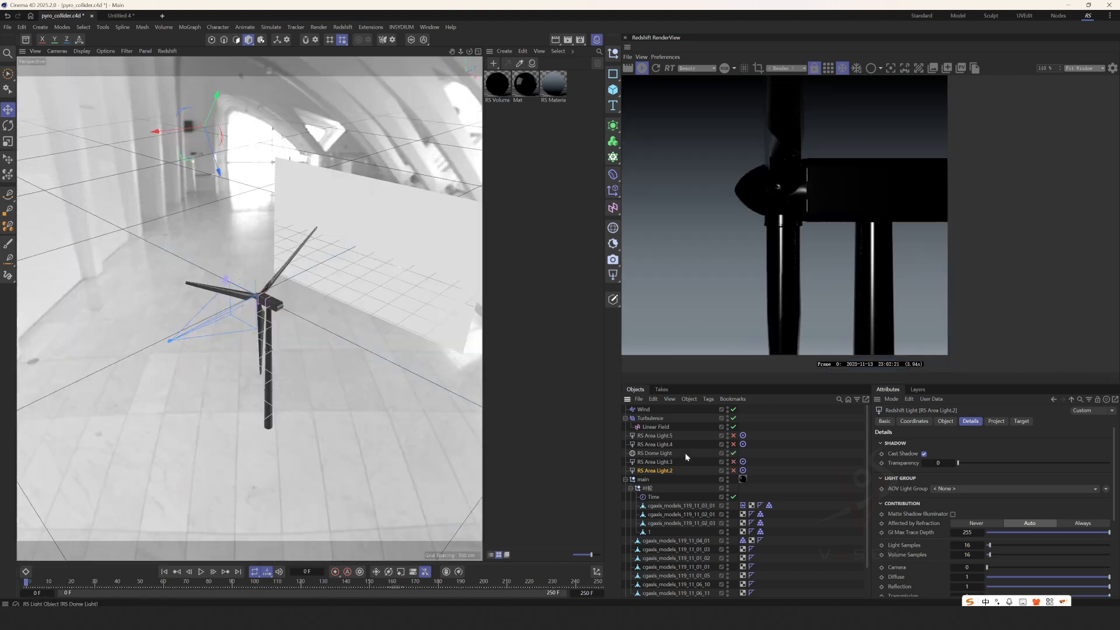
left_click(685, 453)
scroll(785, 260, "down", 2)
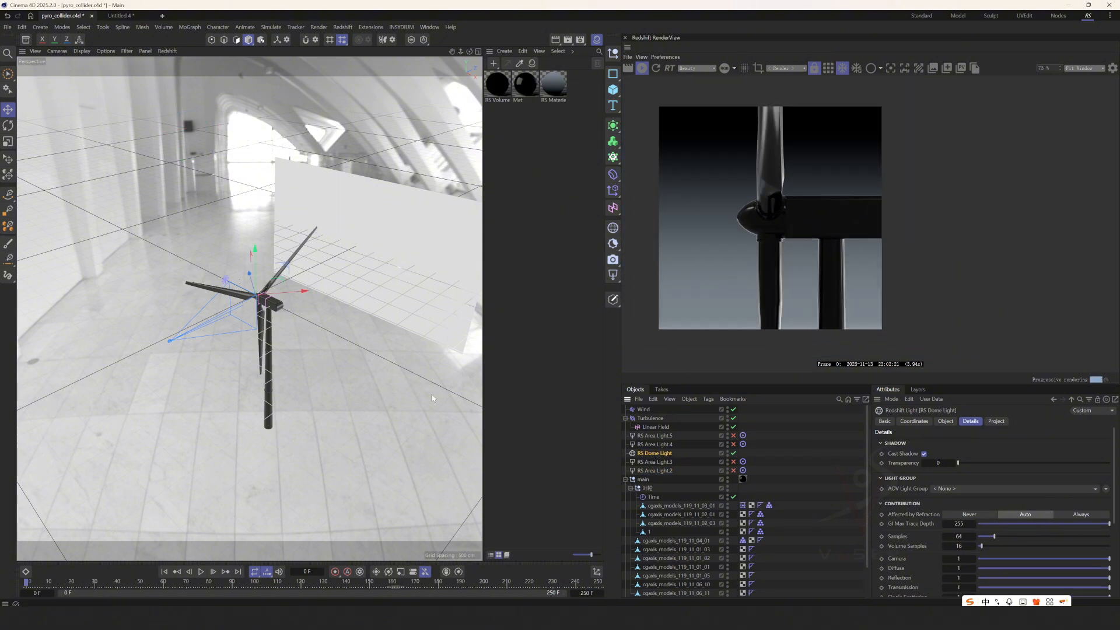
left_click_drag(304, 332, 403, 277, "alt")
left_click_drag(251, 277, 327, 233, "alt")
Examine the dome light's reflections on the turbine's hub, blades and towers in the render.
scroll(800, 271, "up", 2)
scroll(759, 234, "up", 3)
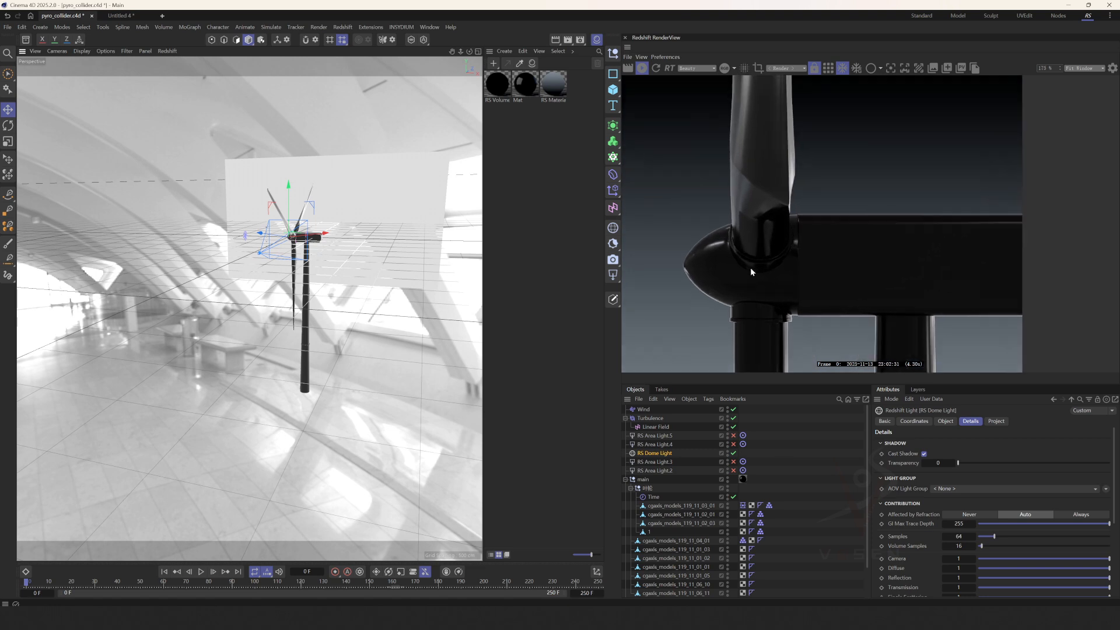
scroll(764, 245, "down", 2)
scroll(735, 280, "up", 1)
middle_click_drag(732, 286, 738, 196)
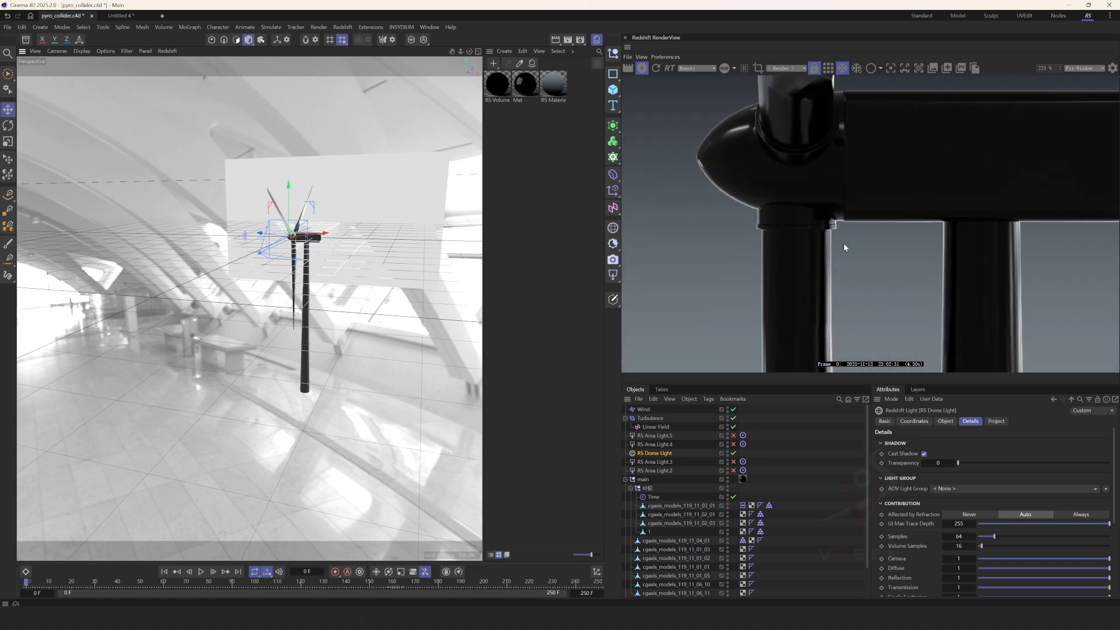
scroll(814, 311, "down", 1)
middle_click_drag(813, 314, 799, 250)
scroll(798, 250, "down", 1)
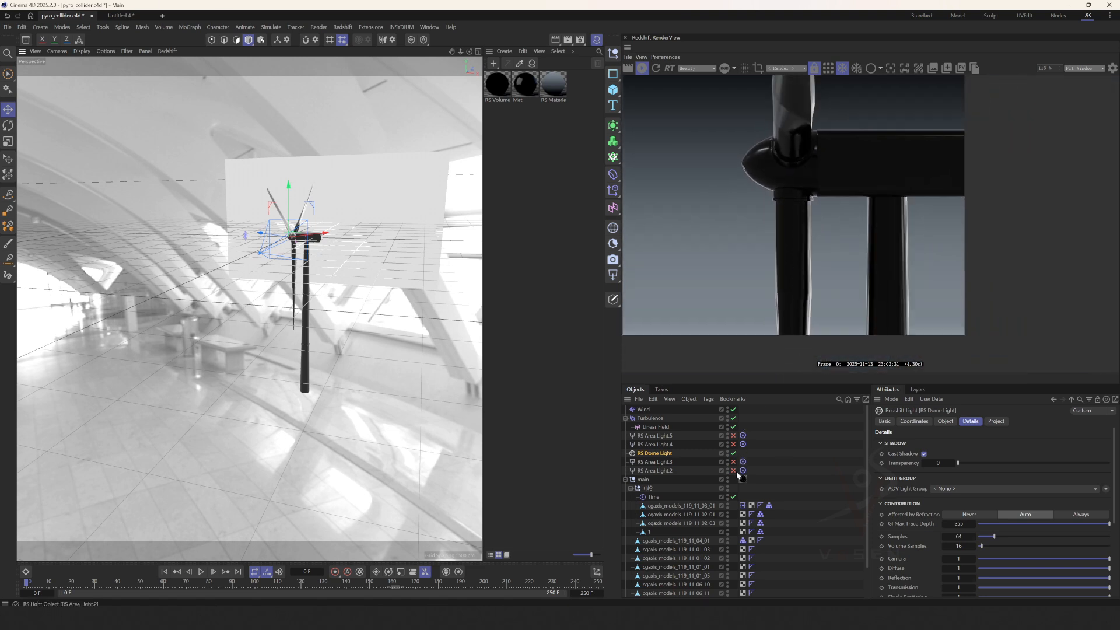
Enable RS Area Light.2 through RS Area Light.5 together with the dome light, and return to the RS Camera view.
left_click_drag(734, 470, 739, 434)
scroll(739, 272, "down", 2)
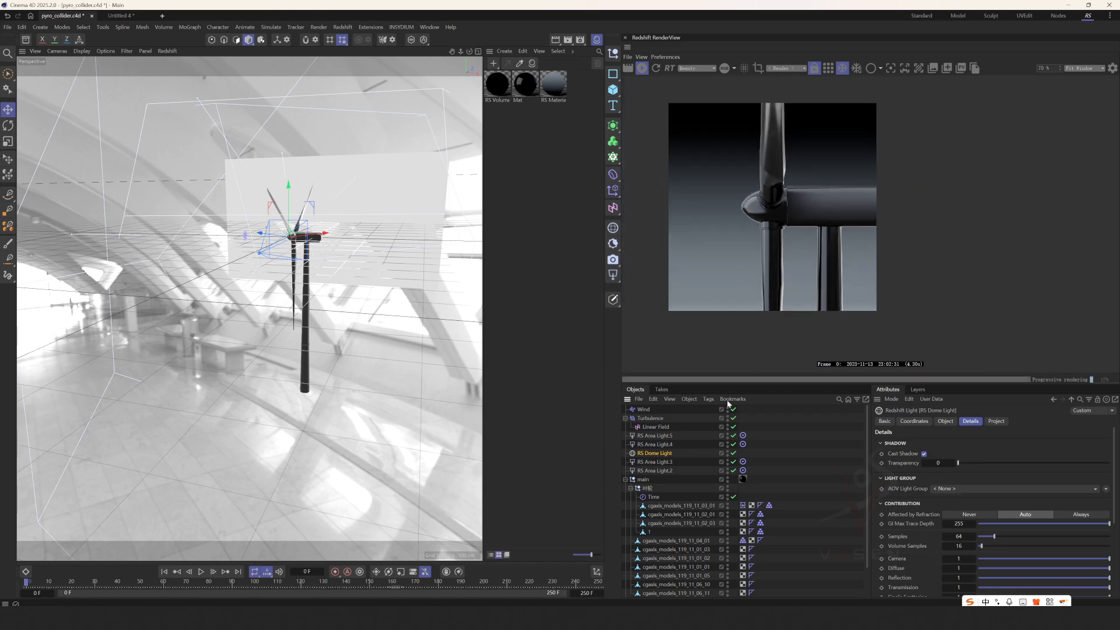
middle_click(359, 461)
middle_click(219, 318)
Render the smoke with all lights at frame 113 and frame 185, and stop the live render.
left_click(285, 582)
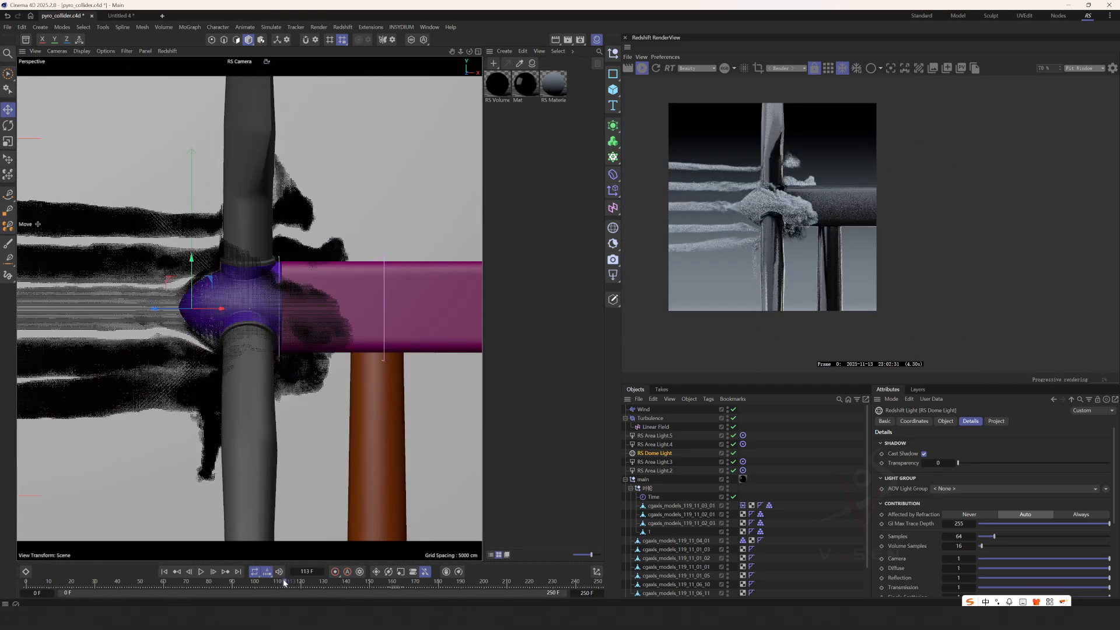
scroll(644, 245, "down", 1)
scroll(653, 233, "down", 1)
left_click(449, 582)
scroll(670, 251, "up", 2)
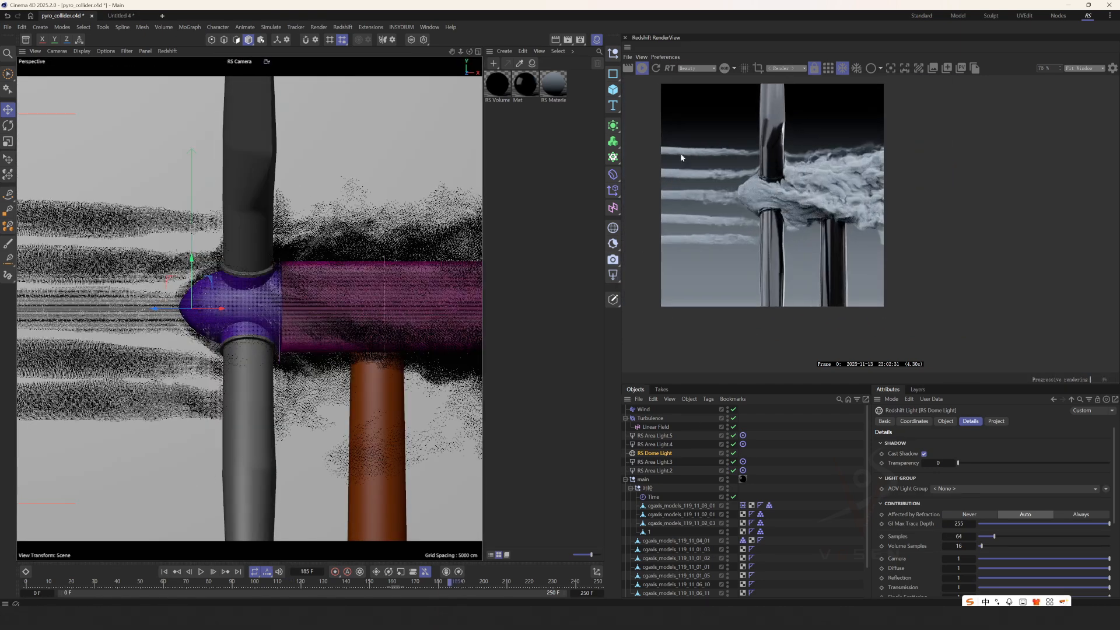
left_click(643, 68)
Collapse the main group, select Pyro Output, and review its Pyro Scene density, buoyancy and turbulence settings.
left_click(779, 513)
left_click(625, 479)
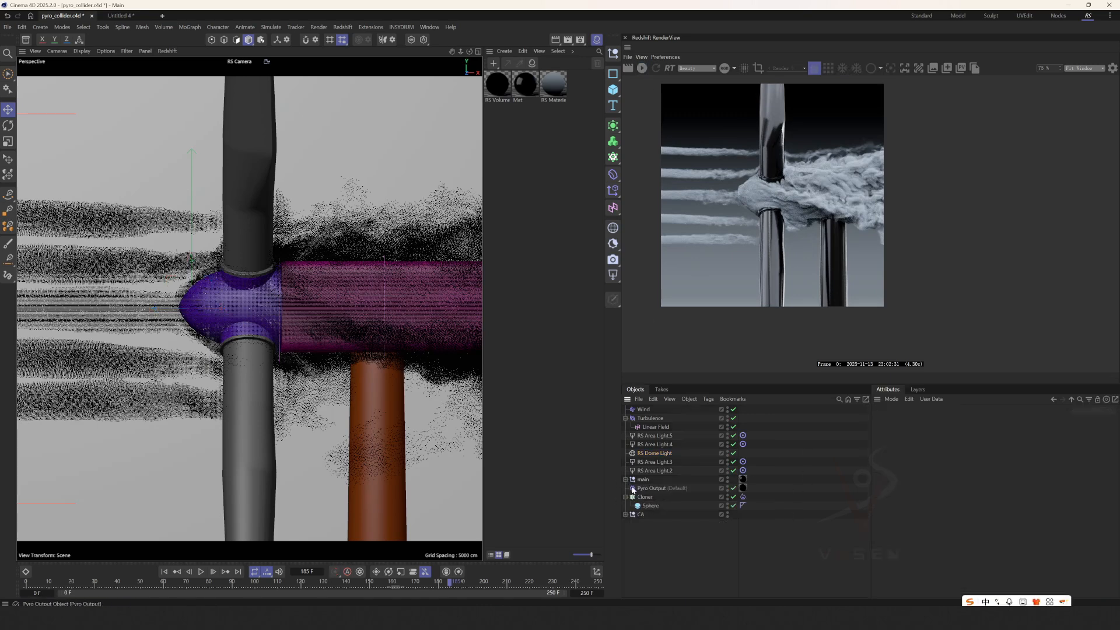
left_click(661, 489)
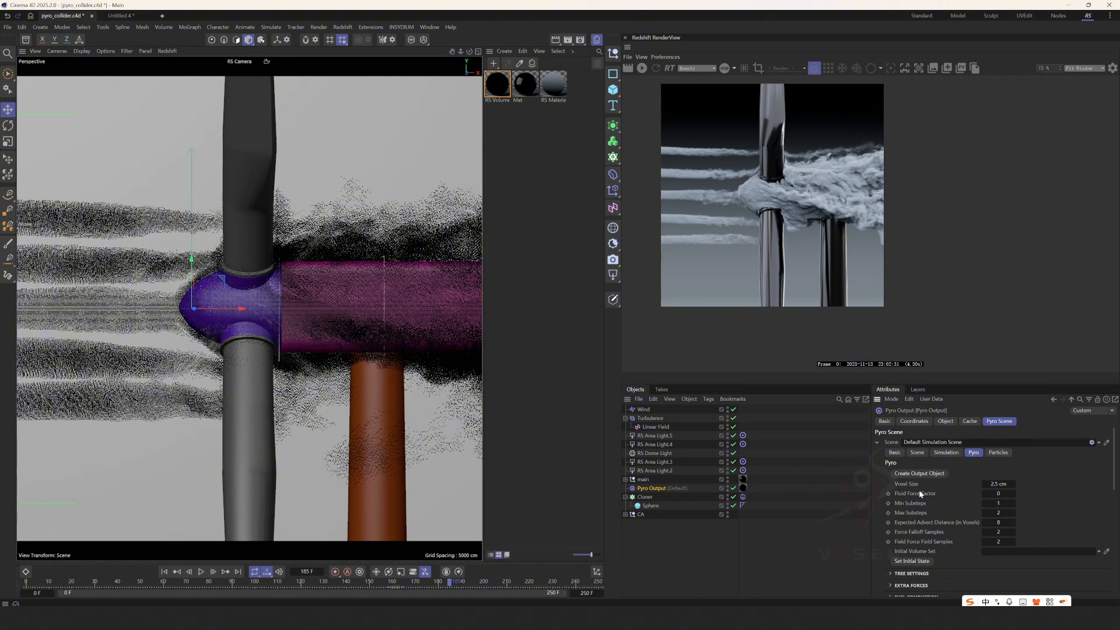
scroll(920, 500, "down", 3)
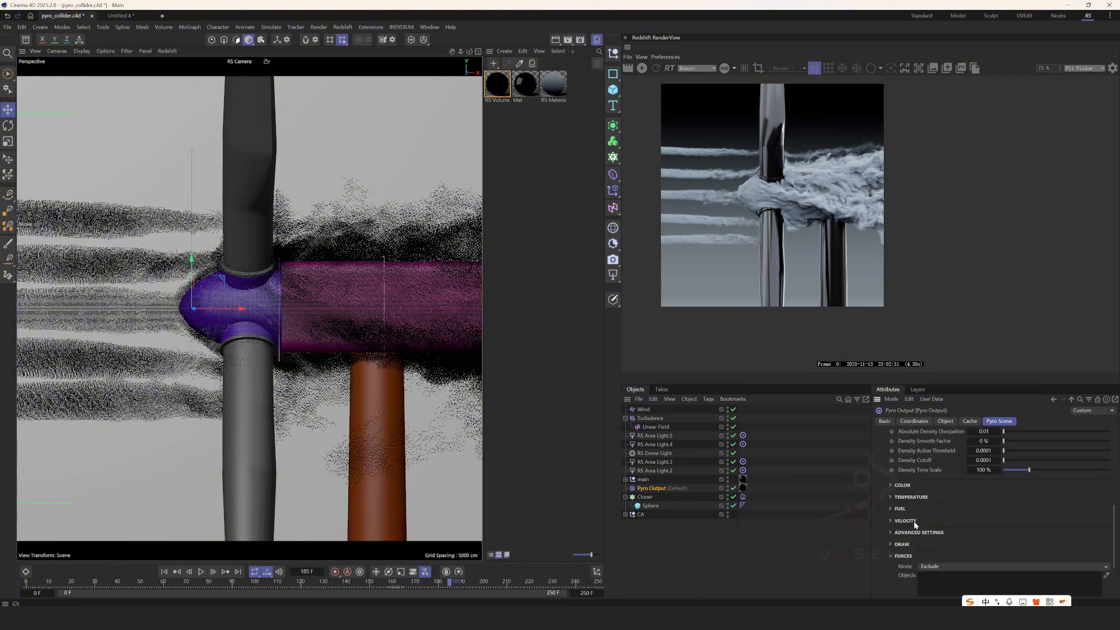
left_click(896, 483)
scroll(910, 520, "down", 1)
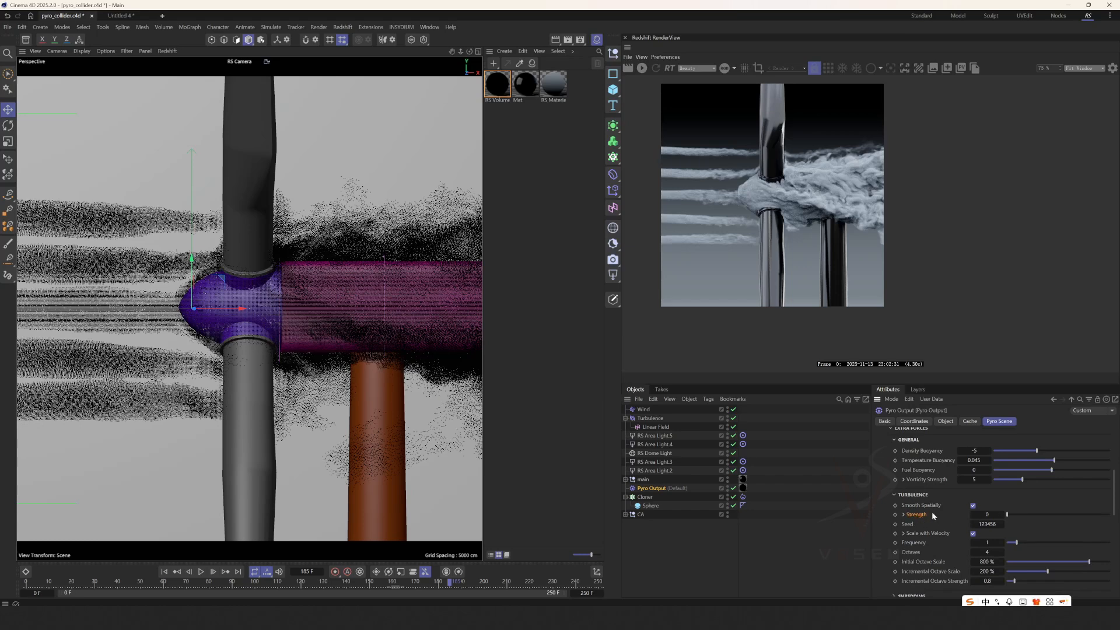
scroll(717, 245, "up", 2)
left_click_drag(670, 155, 698, 172)
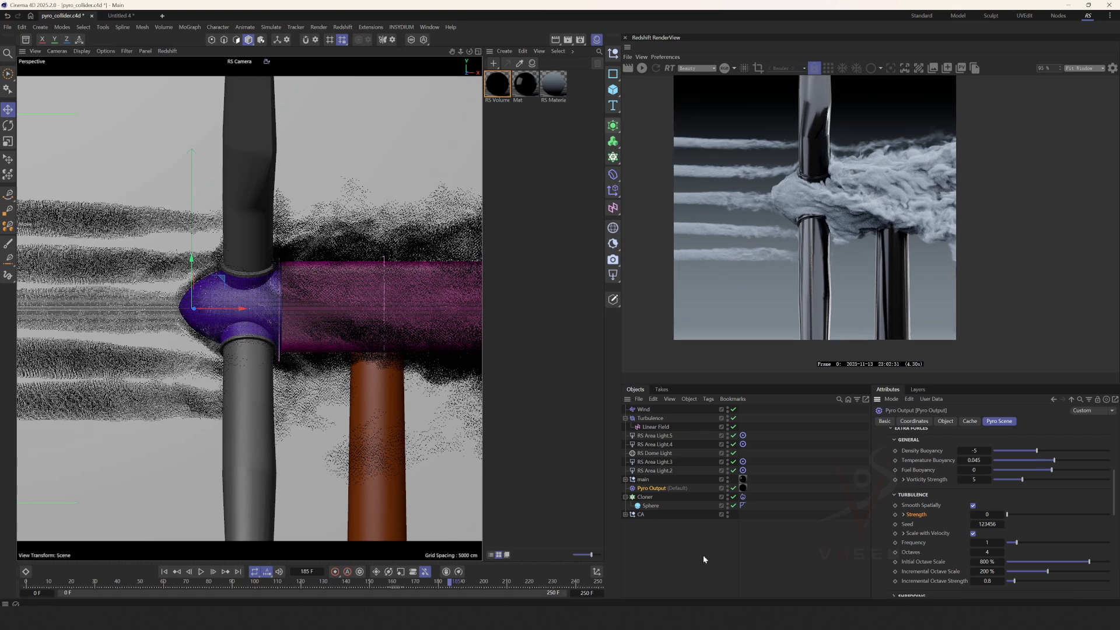
Review the Density and Noise settings of the Cloner's Pyro Emitter tag against the rendered smoke streams, and clear the selection.
left_click(743, 497)
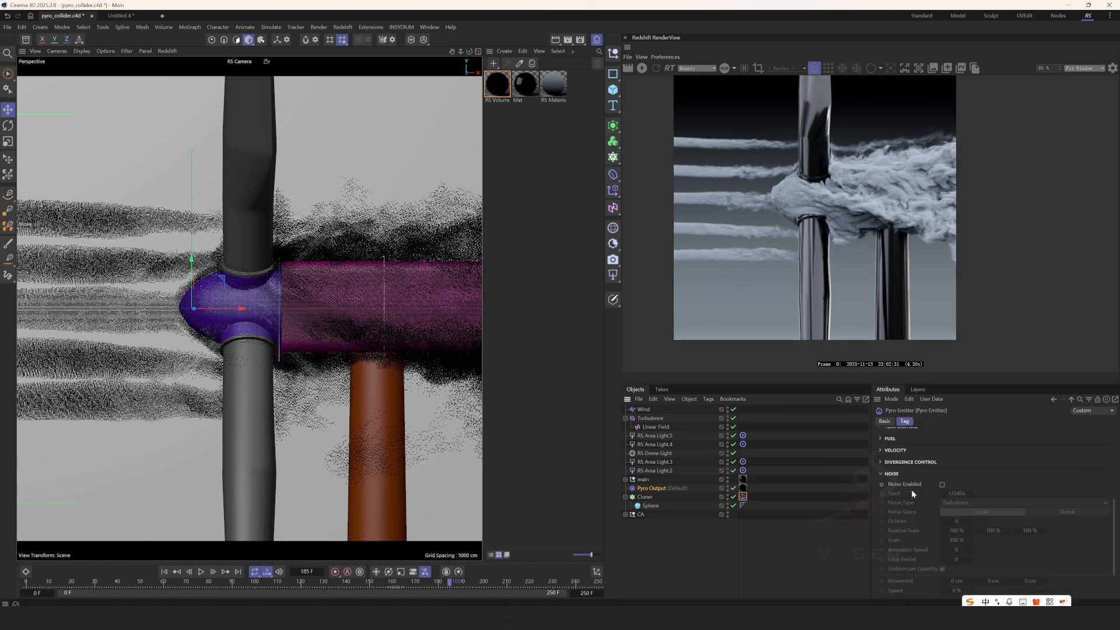
scroll(894, 476, "up", 3)
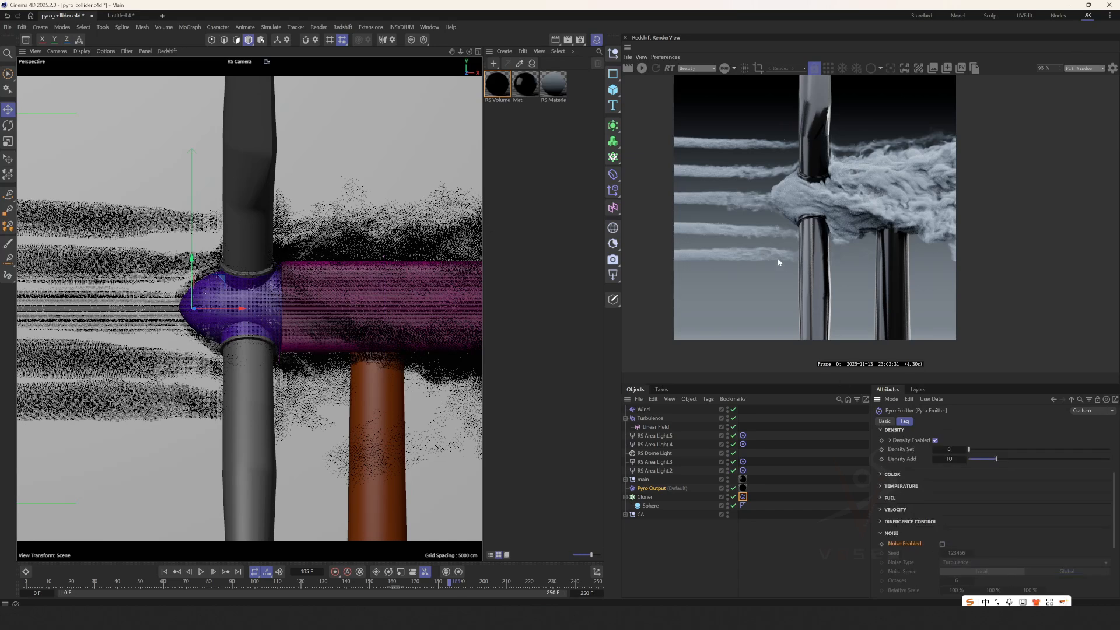
scroll(778, 259, "up", 1)
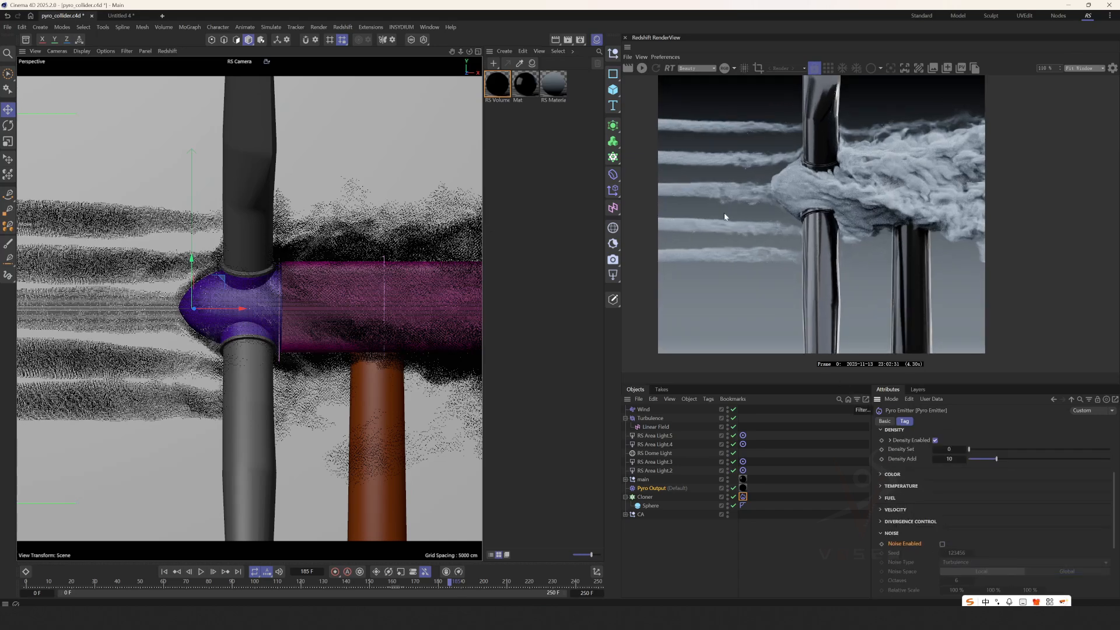
left_click(737, 519)
middle_click_drag(822, 270, 789, 294)
scroll(841, 199, "down", 1)
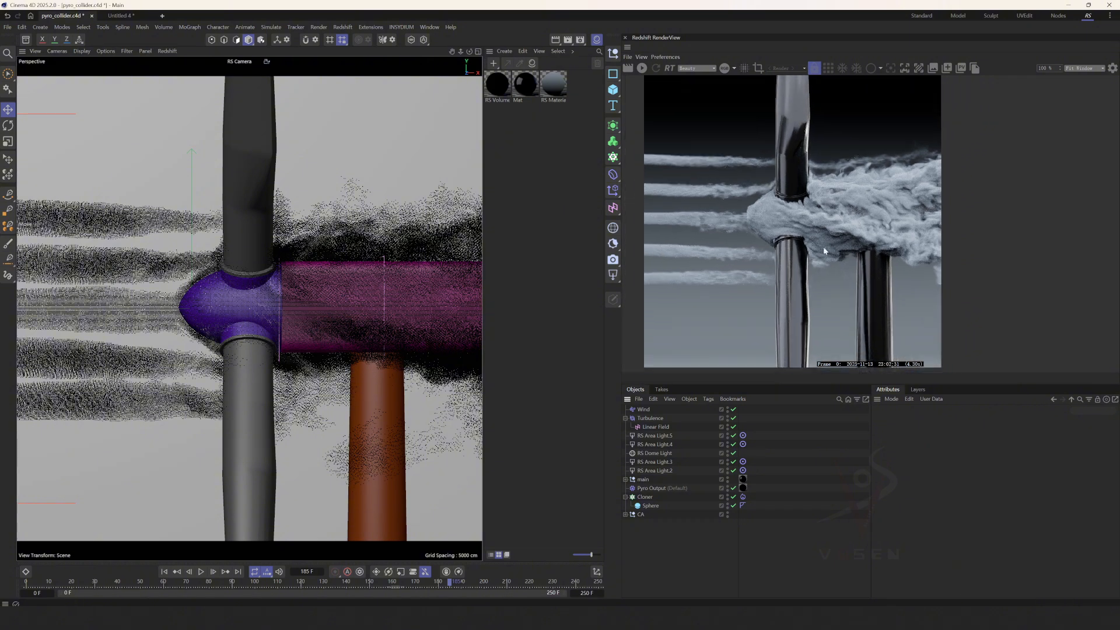
Expand the main group and review the Pyro Fuel tag's Object Fidelity on cgaxis_models_119_11_03_01 against the rendered smoke.
left_click(625, 419)
left_click(625, 471)
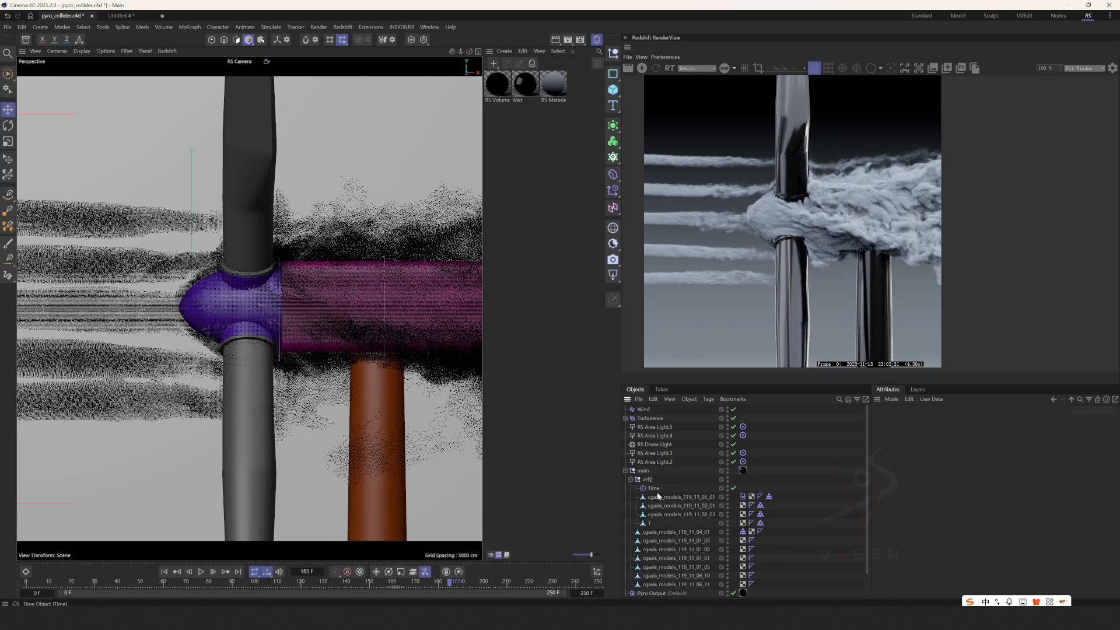
left_click(742, 497)
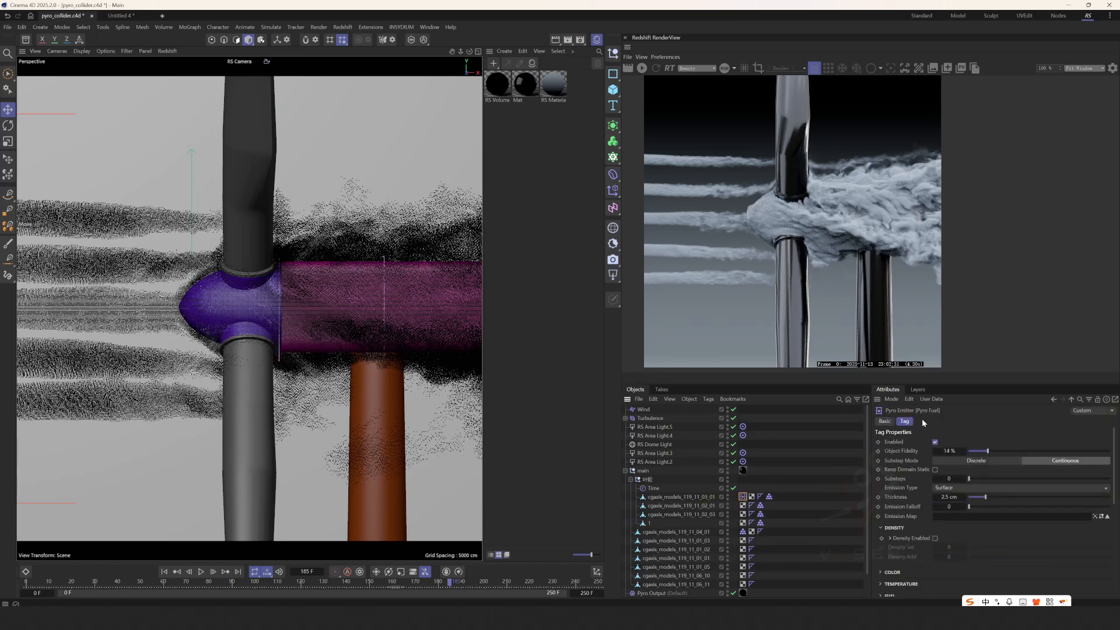
left_click(900, 453)
left_click_drag(762, 205, 784, 208)
scroll(765, 218, "up", 1)
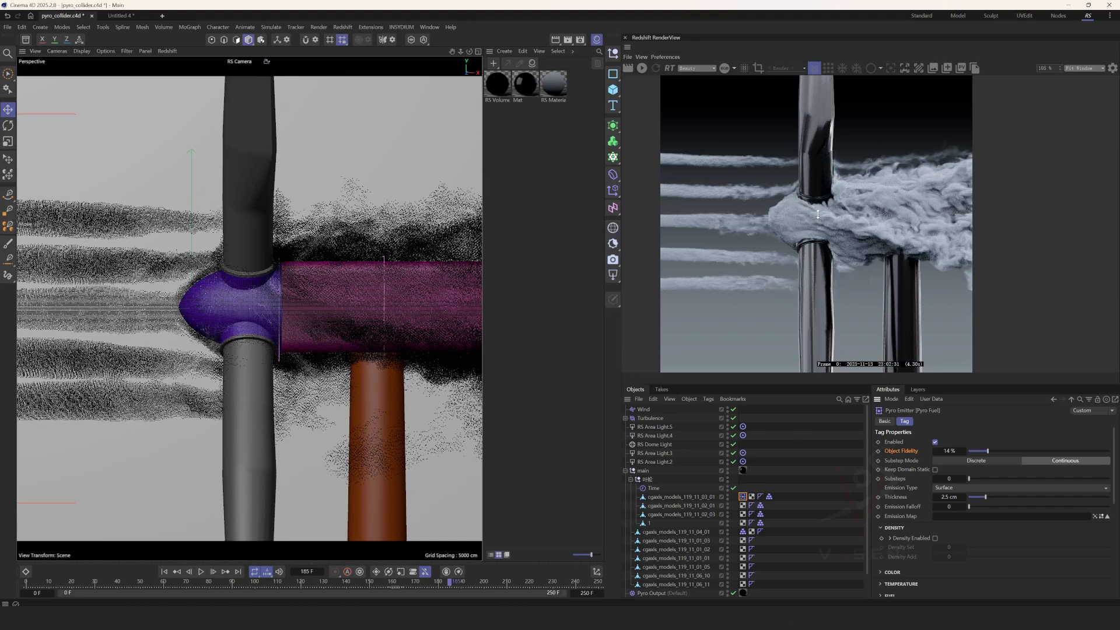
mouse_move(818, 214)
left_mouse_down()
mouse_move(762, 202)
mouse_move(833, 208)
left_mouse_up()
Switch to the Untitled 4 scene, play its simulation from the start, stop at frame 172, and examine the smoke around the capsule.
left_click(121, 16)
mouse_move(290, 307)
left_mouse_down("alt")
mouse_move(301, 310)
mouse_move(296, 326)
left_mouse_up("alt")
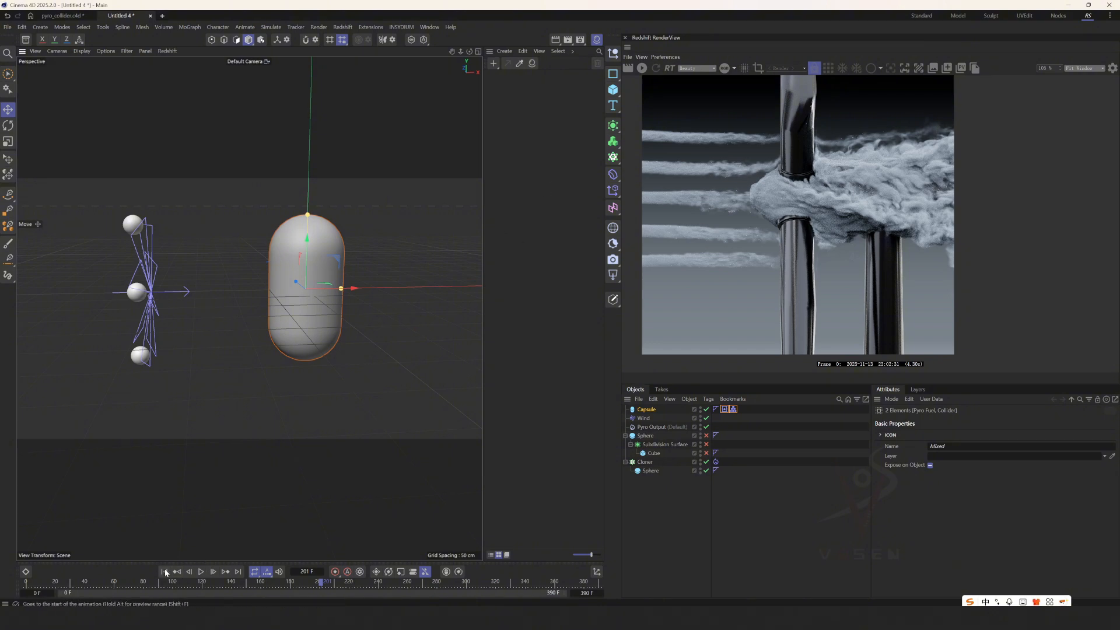
left_click(164, 572)
left_click(201, 572)
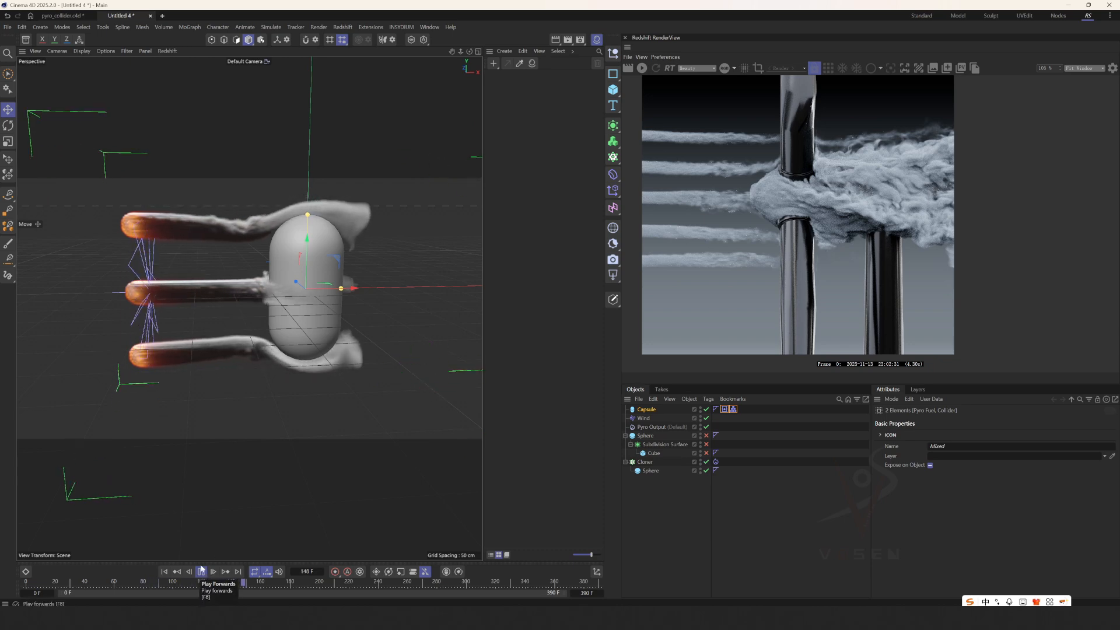
left_click(202, 573)
scroll(284, 336, "up", 4)
left_click_drag(303, 301, 263, 307, "alt")
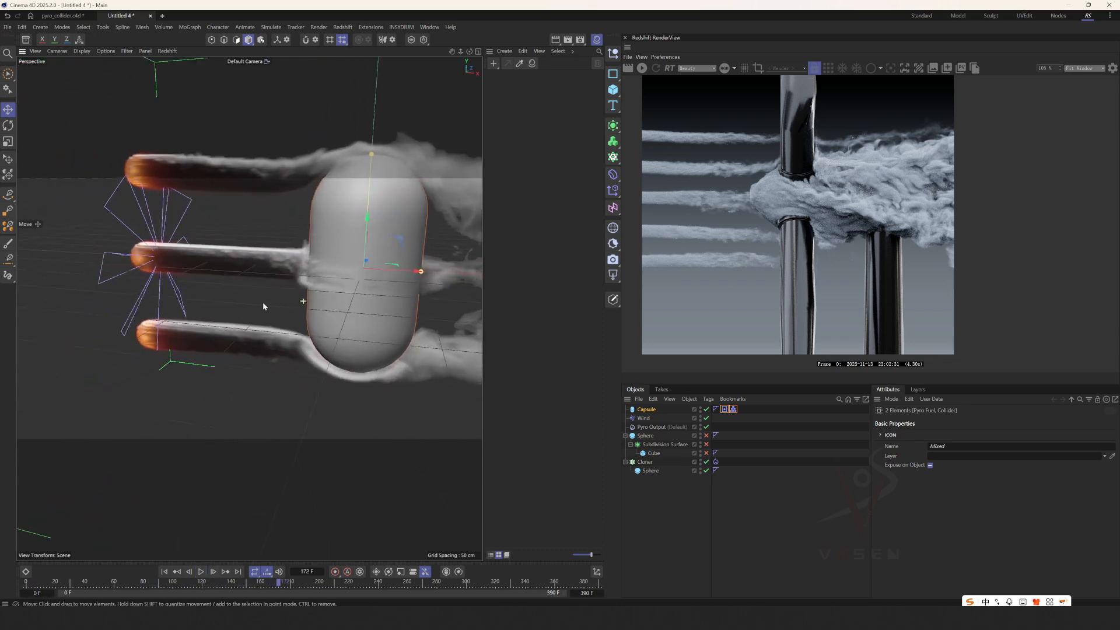
left_click_drag(358, 281, 308, 283, "alt")
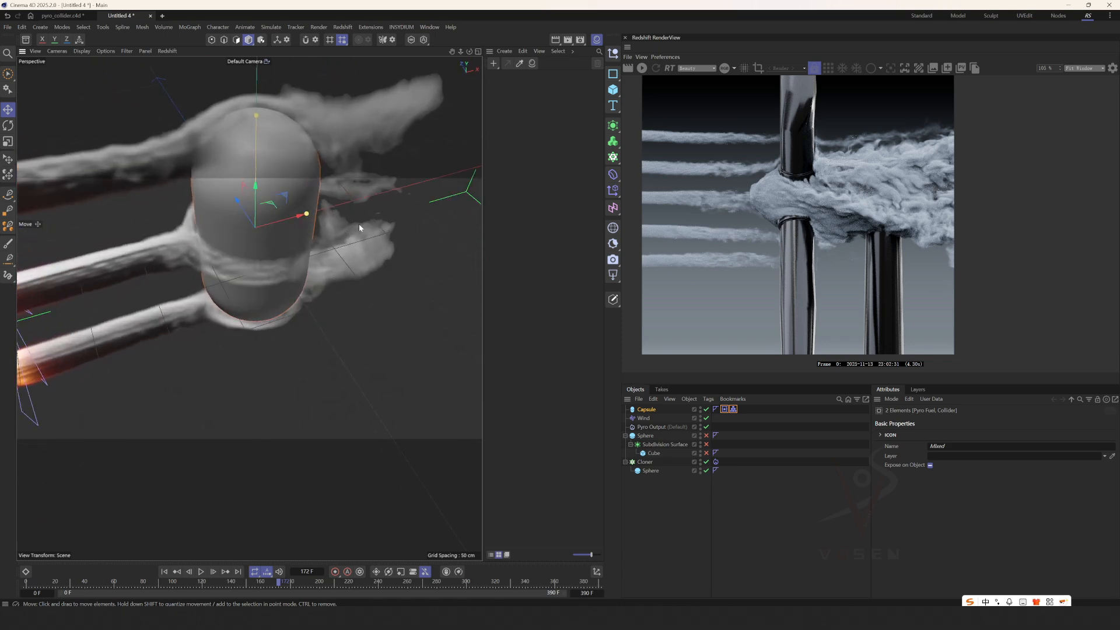